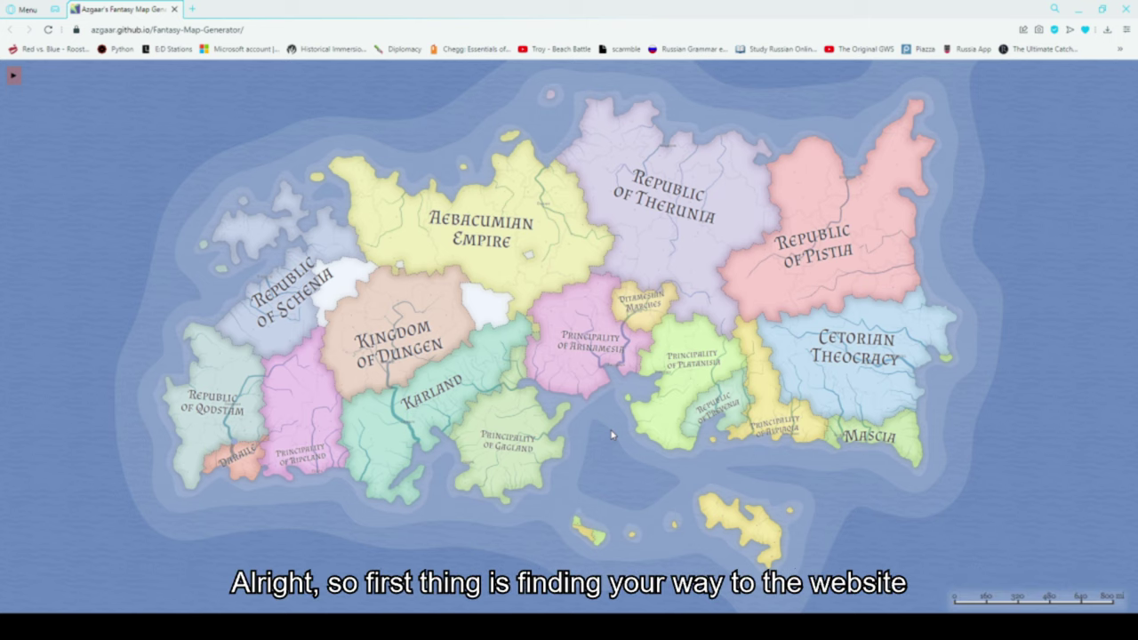
{"action": "left_click", "coordinate": [116, 32]}
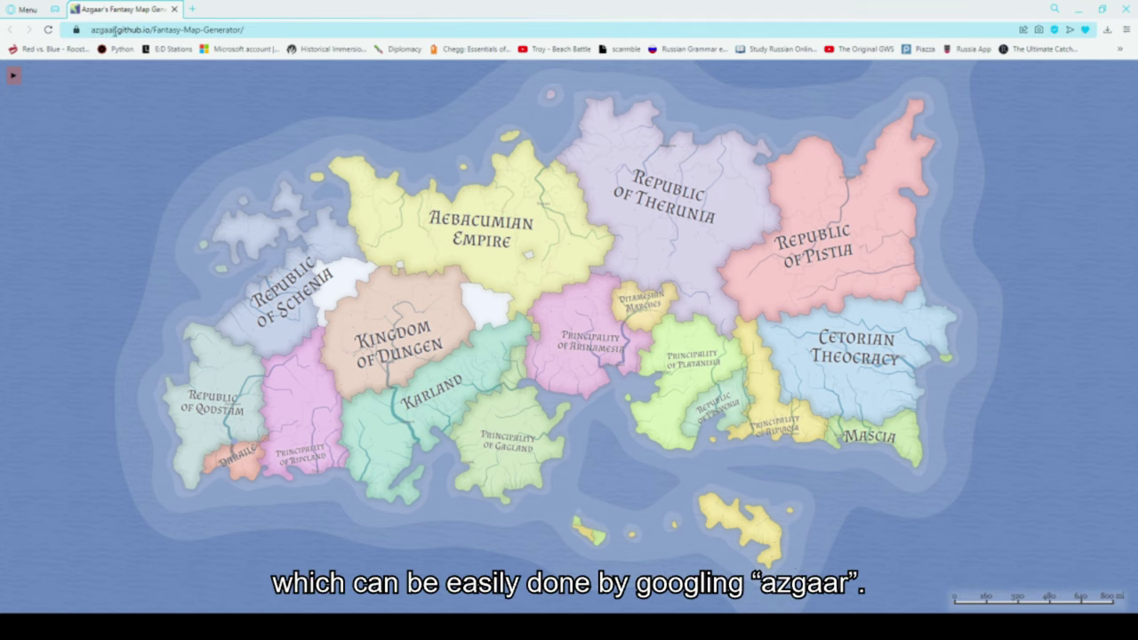
{"action": "left_click", "coordinate": [120, 98]}
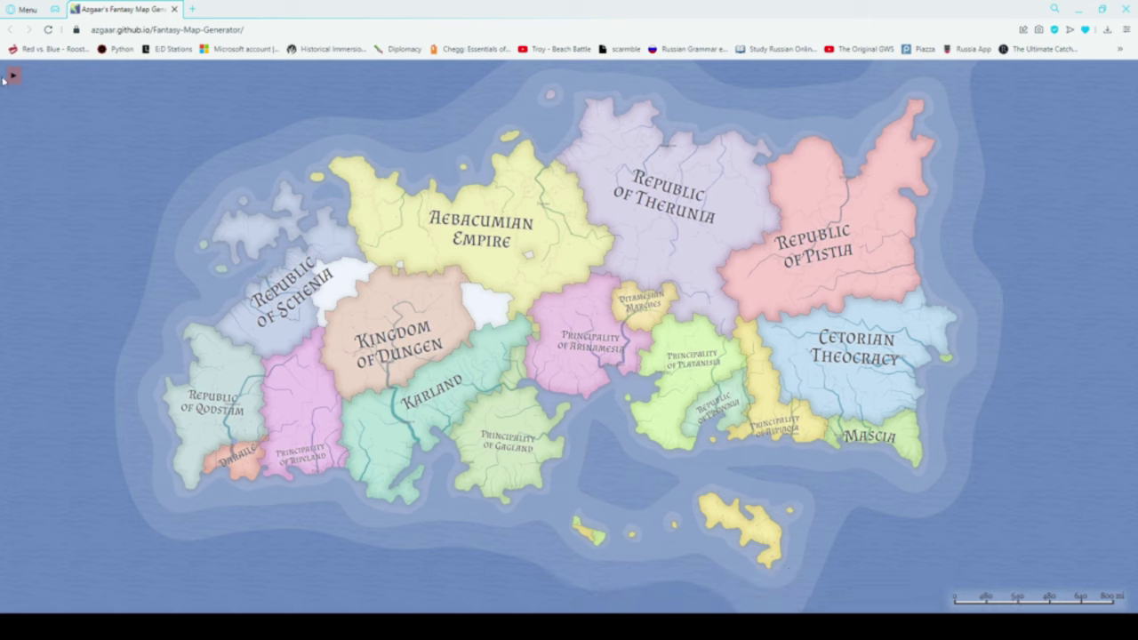
- Open the save dialog to view the available storage locations for the map
{"action": "mouse_move", "coordinate": [11, 78]}
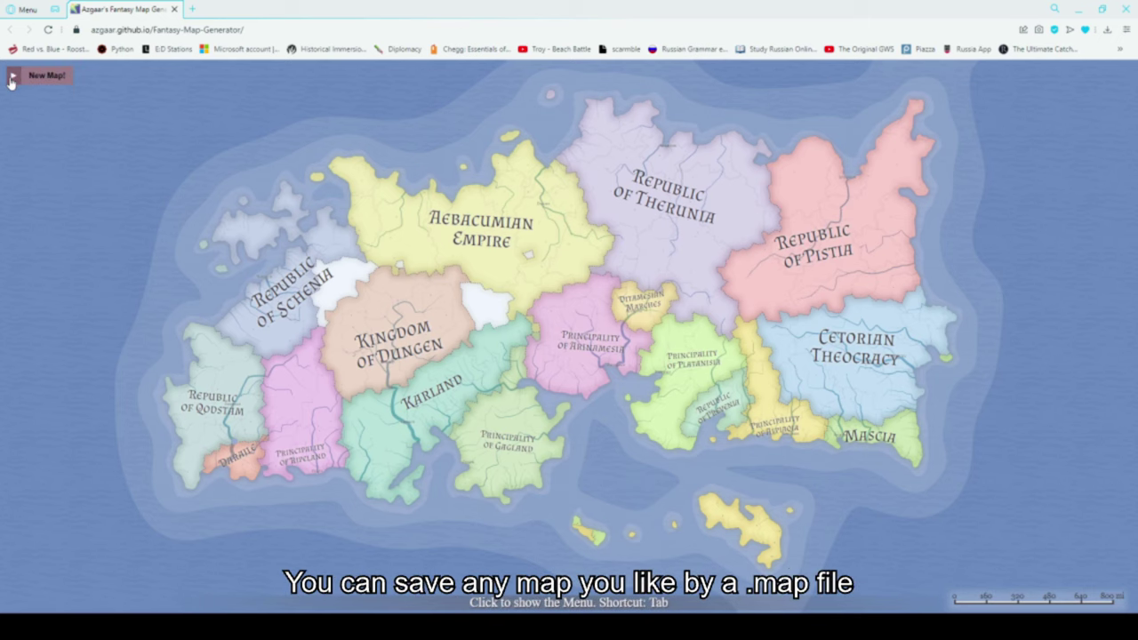
{"action": "left_click", "coordinate": [11, 78]}
{"action": "left_click", "coordinate": [110, 314]}
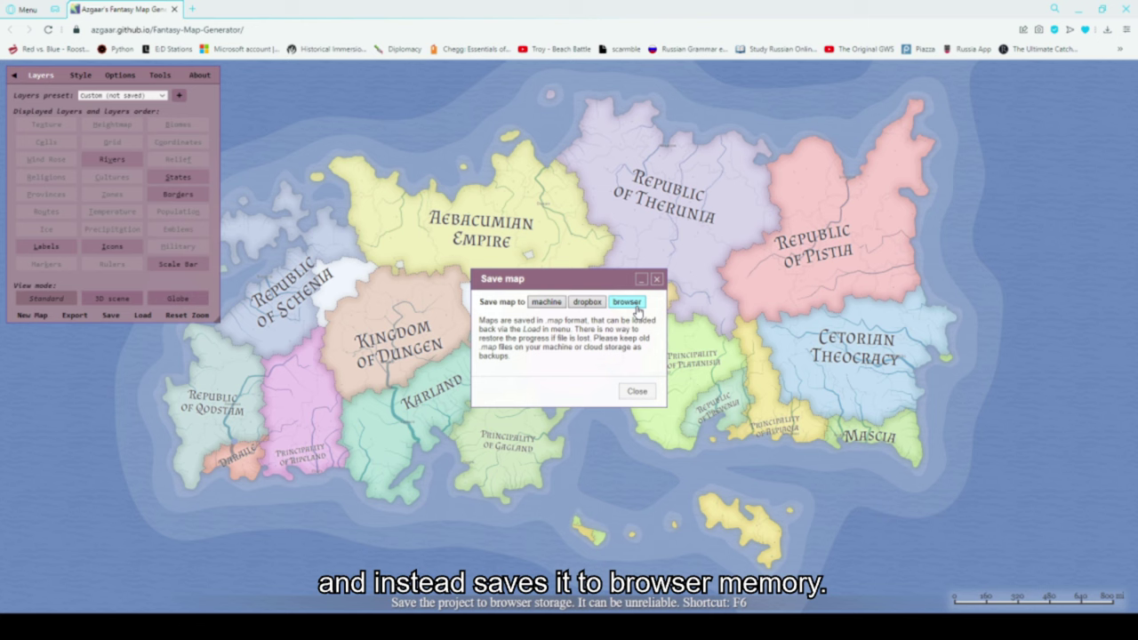
- Set the onload behavior to "Open last saved map" and close the Save map dialog
{"action": "left_click", "coordinate": [119, 75]}
{"action": "left_click", "coordinate": [182, 277]}
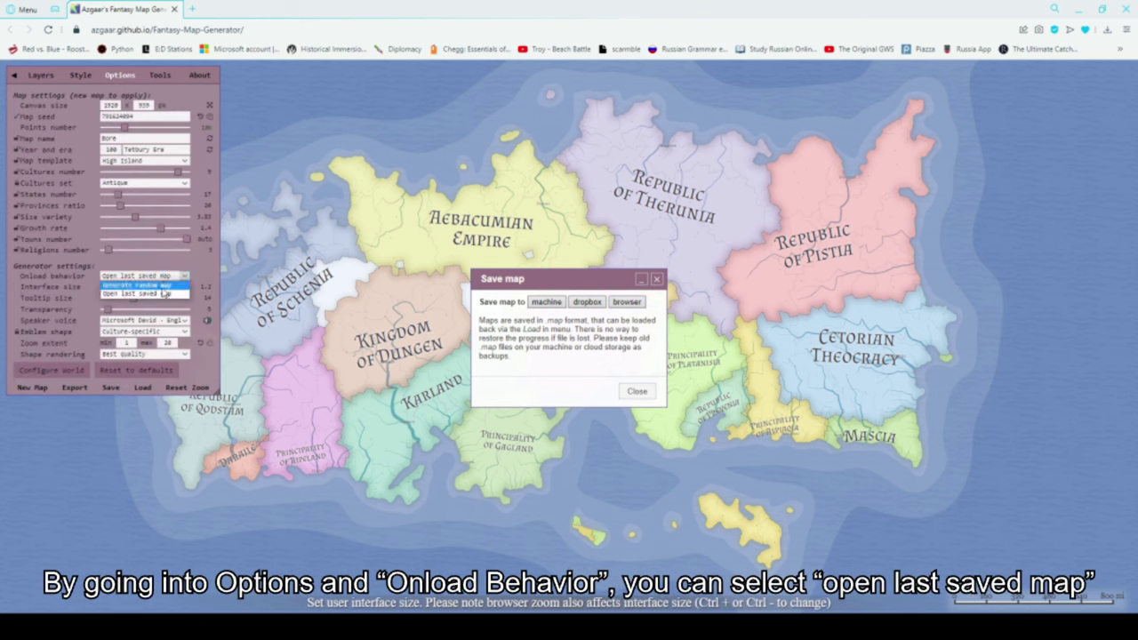
{"action": "left_click", "coordinate": [165, 294]}
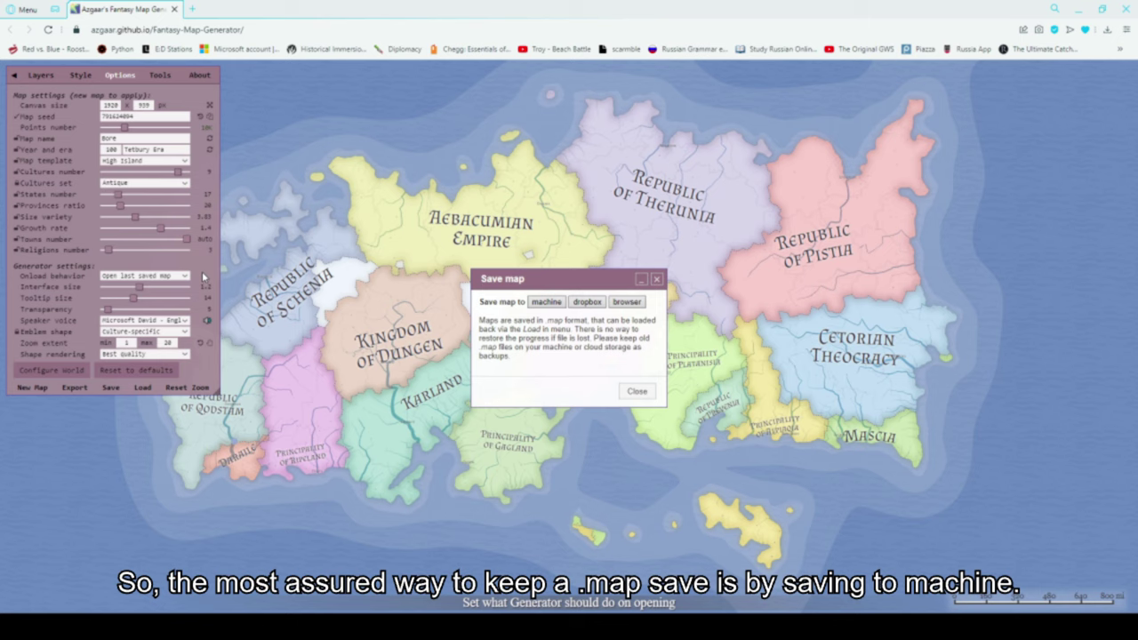
{"action": "left_click", "coordinate": [637, 392]}
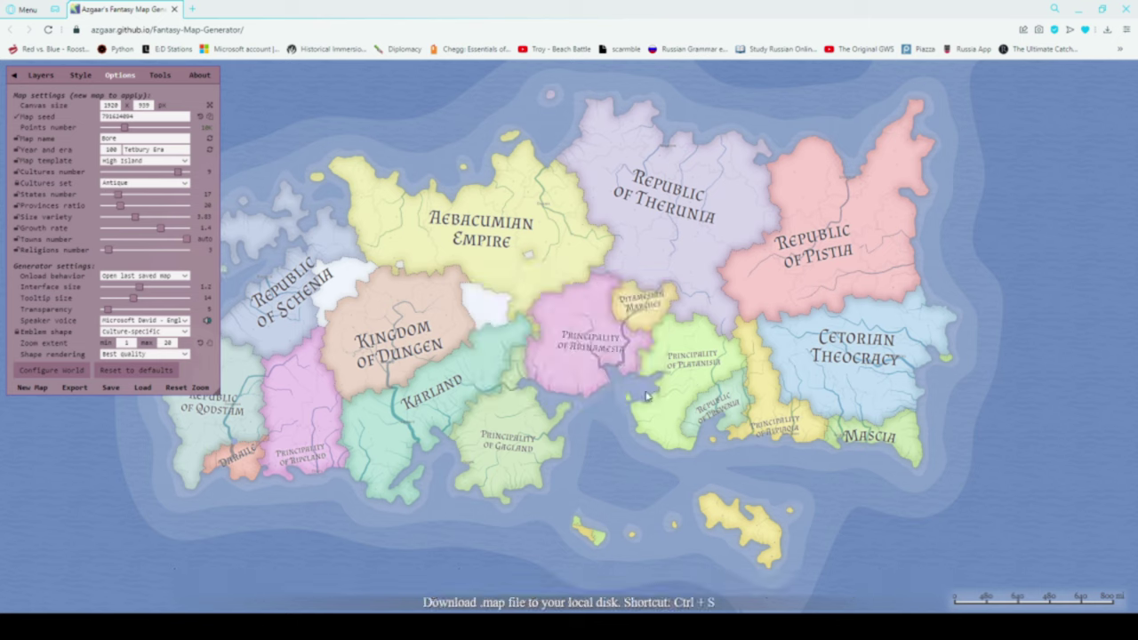
- Try out individual map layers by hiding Rivers, showing Routes, and switching Relief on and off again
{"action": "left_click", "coordinate": [40, 75]}
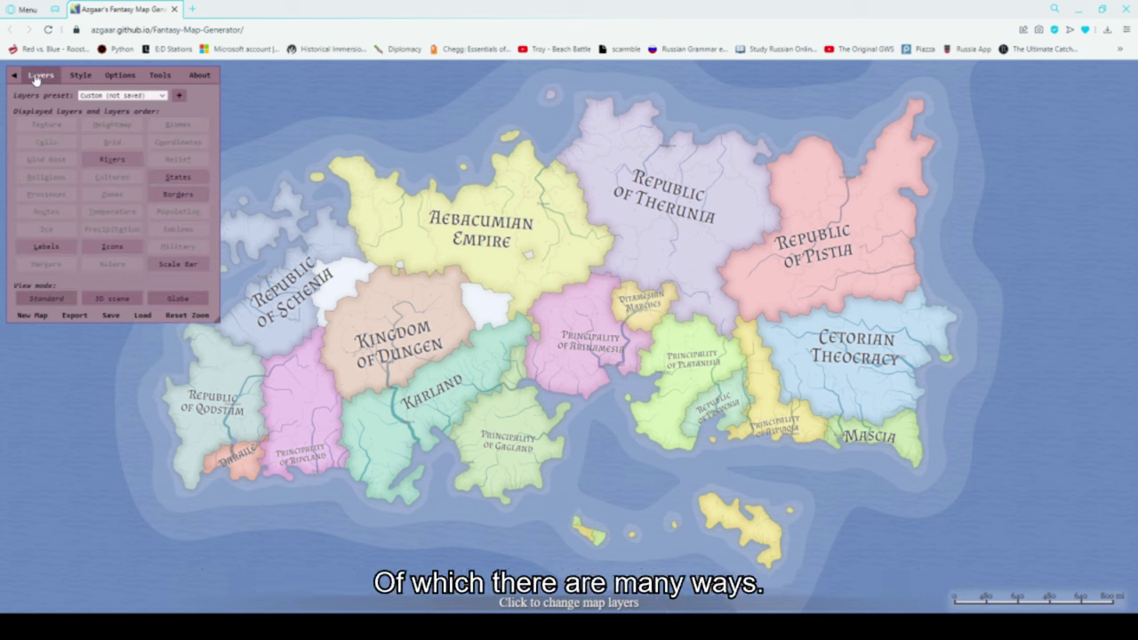
{"action": "left_click", "coordinate": [112, 160]}
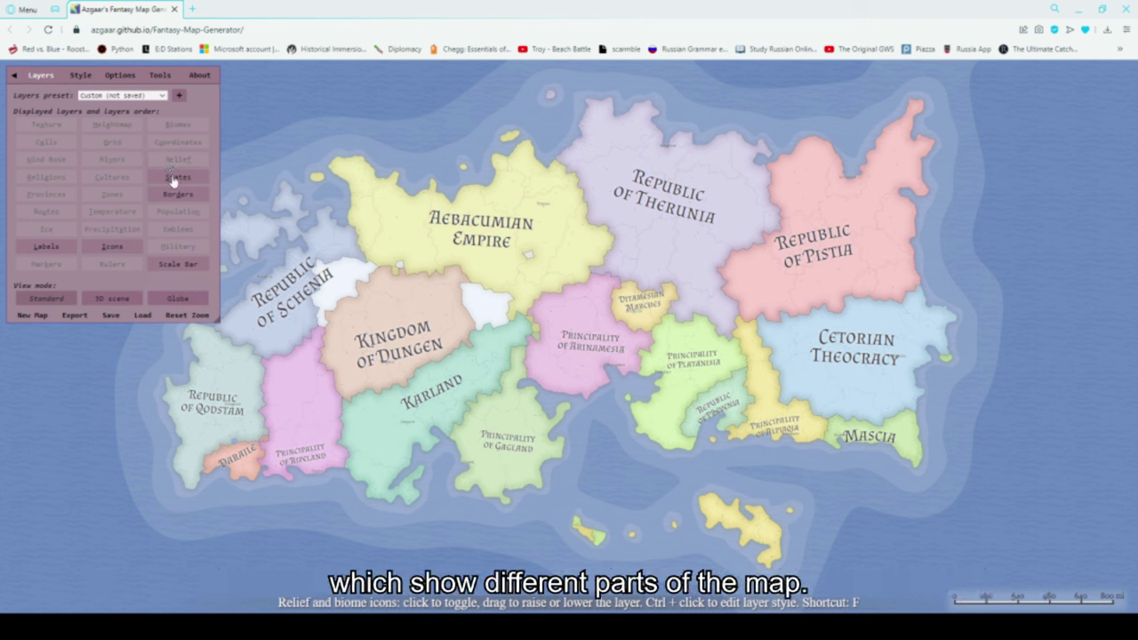
{"action": "left_click", "coordinate": [174, 162]}
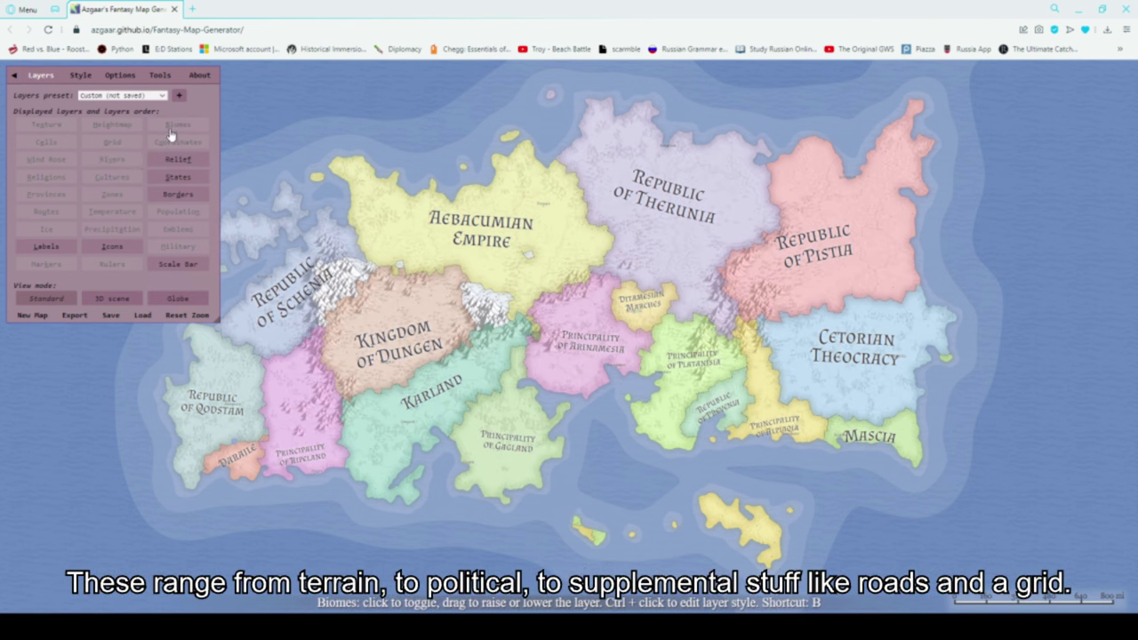
{"action": "left_click", "coordinate": [59, 214]}
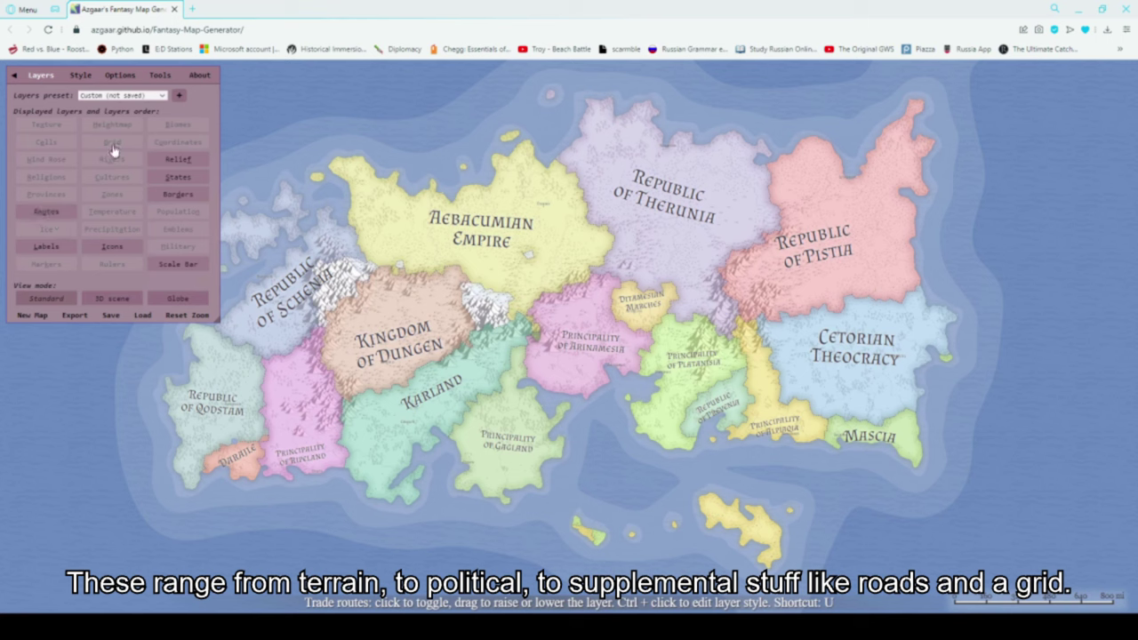
{"action": "left_click", "coordinate": [174, 161]}
- Apply the "Political map" layers preset and hide its Routes and Ice layers
{"action": "left_click", "coordinate": [137, 101]}
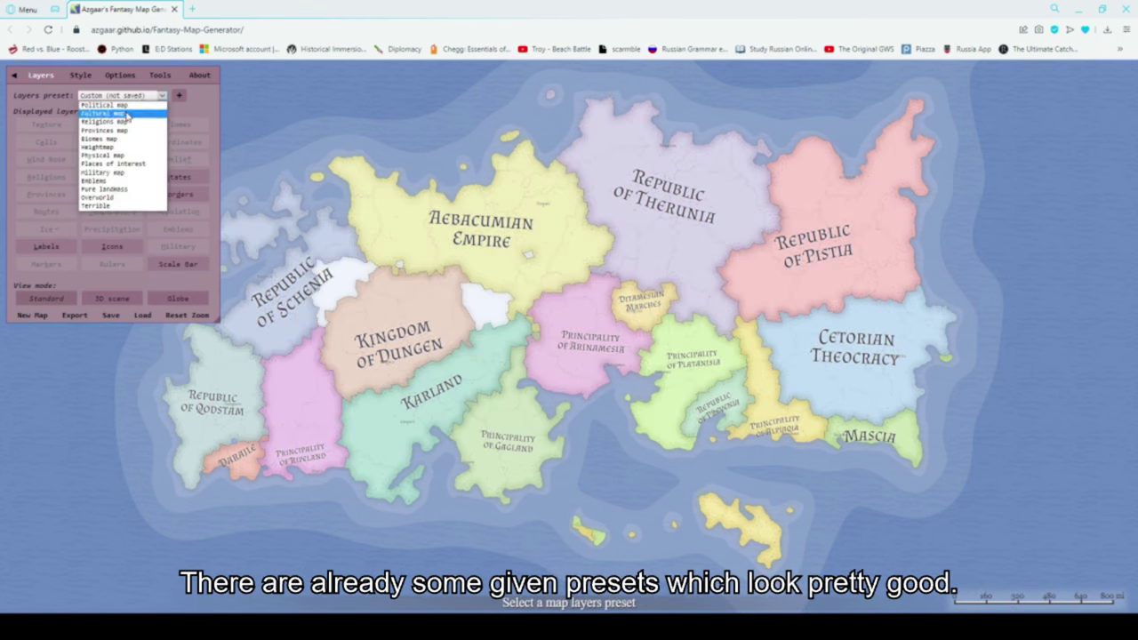
{"action": "left_click", "coordinate": [138, 123]}
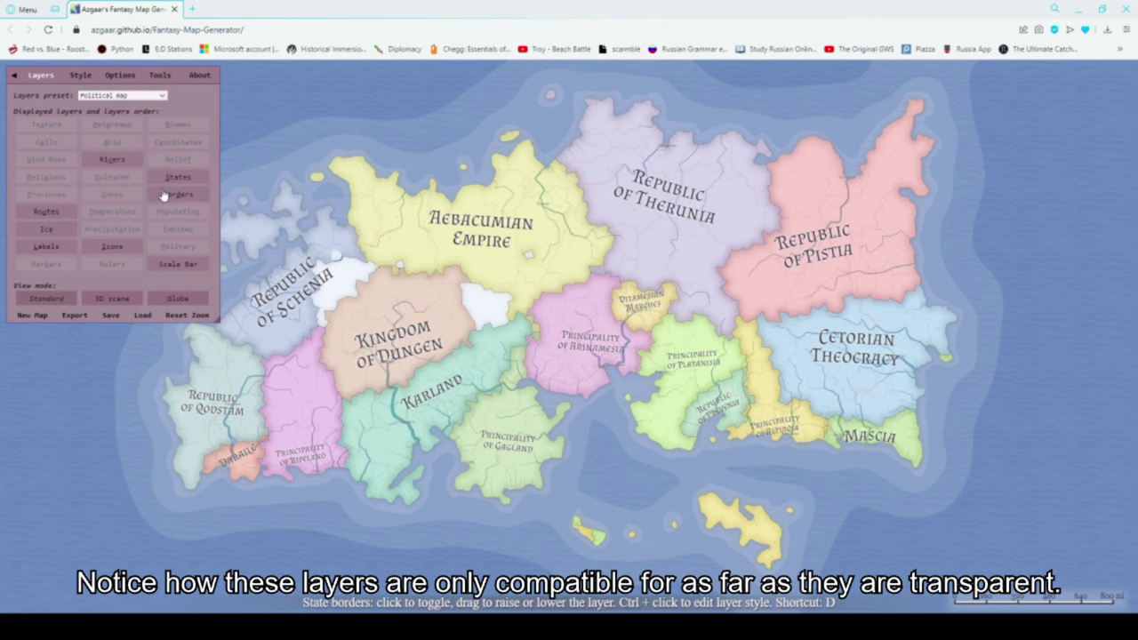
{"action": "left_click", "coordinate": [64, 217]}
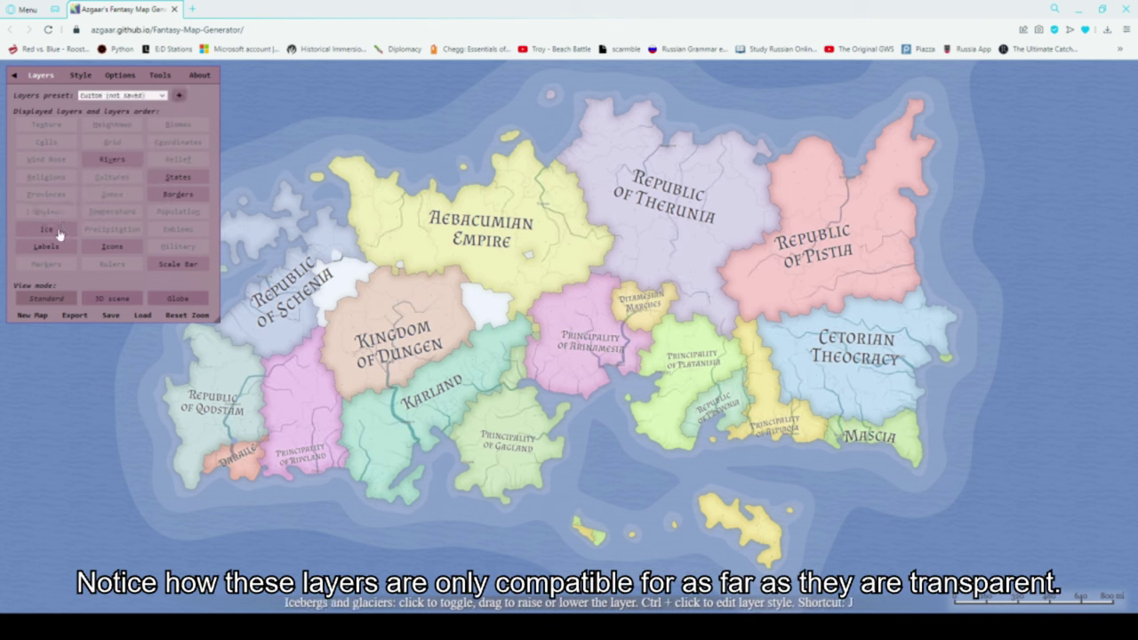
{"action": "left_click", "coordinate": [46, 228]}
- Display the Heightmap, Provinces and Cultures layers together on the map
{"action": "left_click", "coordinate": [101, 126]}
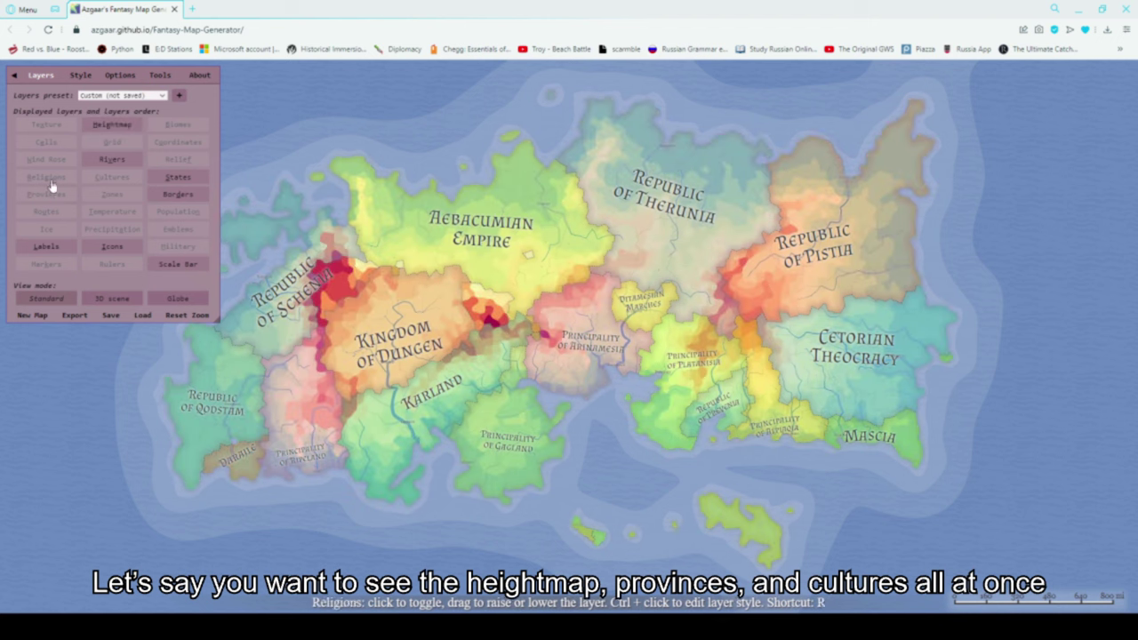
{"action": "left_click", "coordinate": [46, 194]}
{"action": "left_click", "coordinate": [112, 177]}
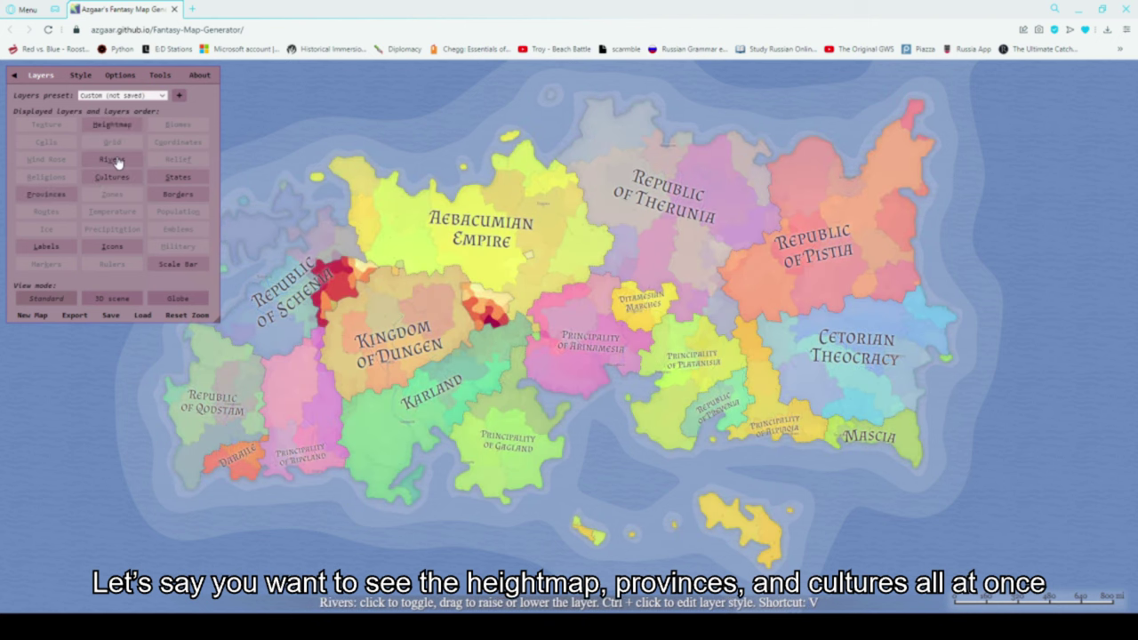
- Save the current layer combination as a new layers preset named "Terrible"
{"action": "left_click", "coordinate": [178, 97]}
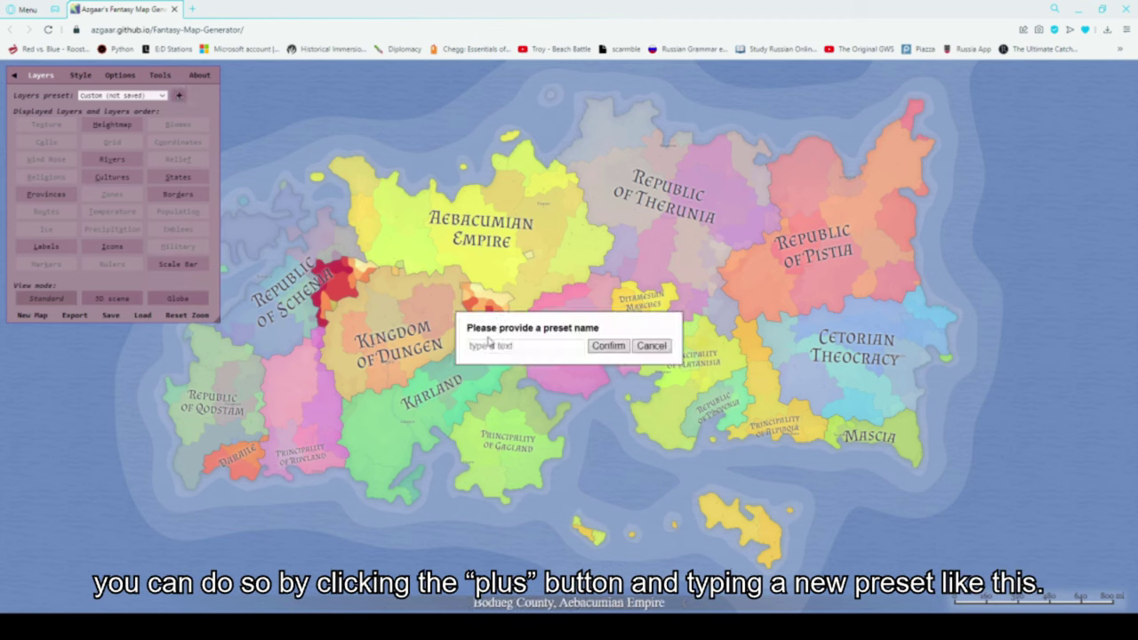
{"action": "type", "text": "Territ"}
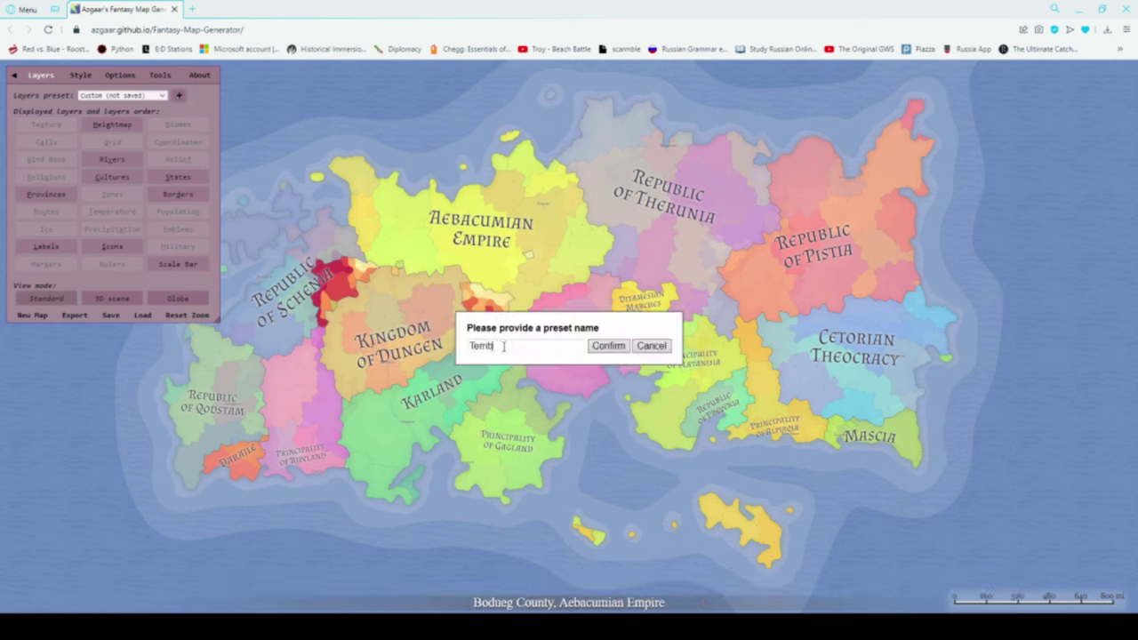
{"action": "type", "text": "le"}
{"action": "left_click", "coordinate": [608, 347]}
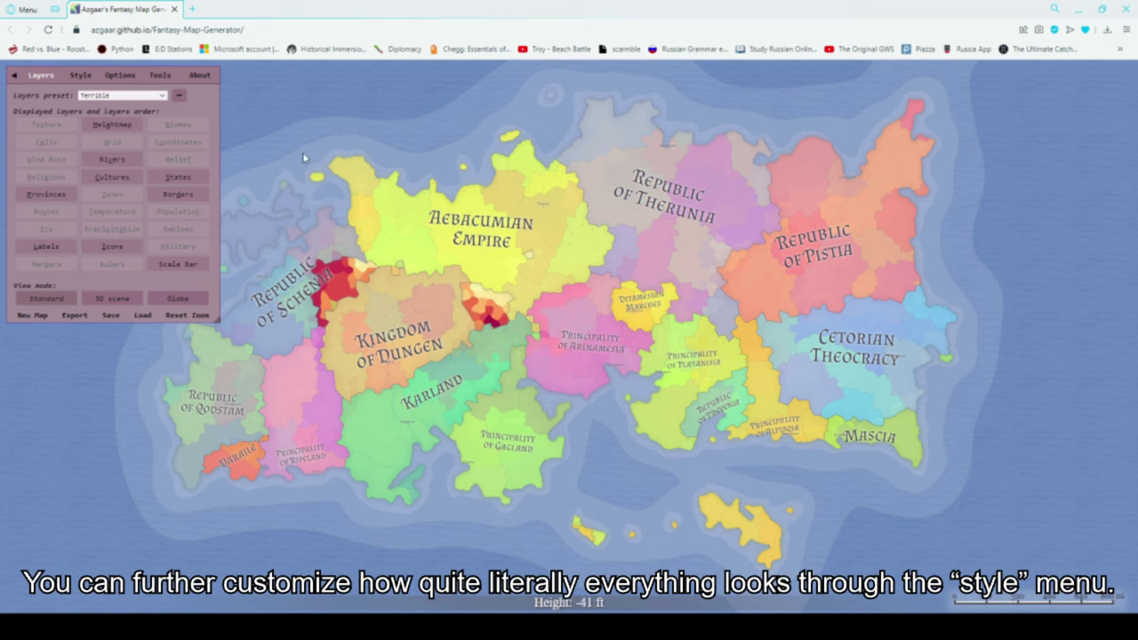
- Change the map's style preset to Ancient and confirm the change
{"action": "left_click", "coordinate": [79, 77]}
{"action": "left_click", "coordinate": [150, 95]}
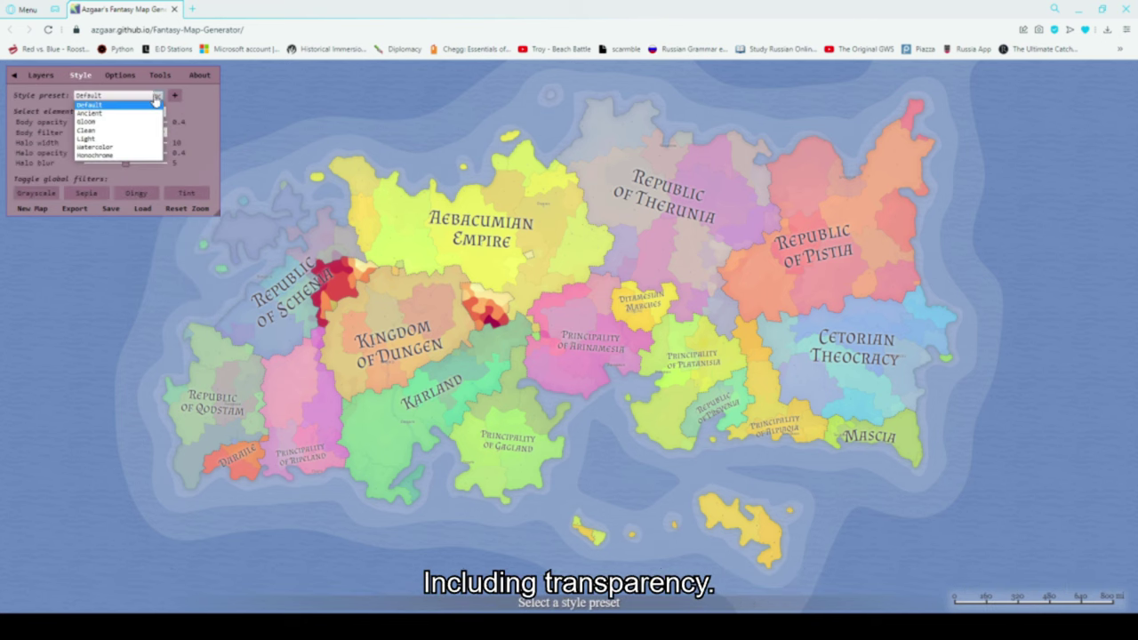
{"action": "left_click", "coordinate": [126, 114]}
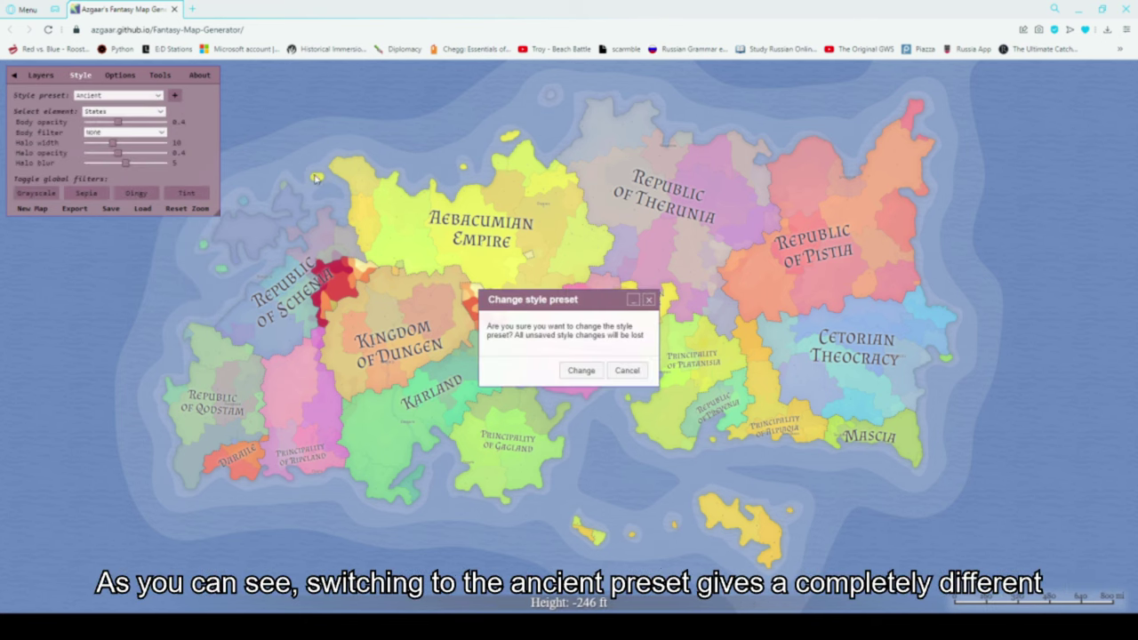
{"action": "left_click", "coordinate": [577, 371]}
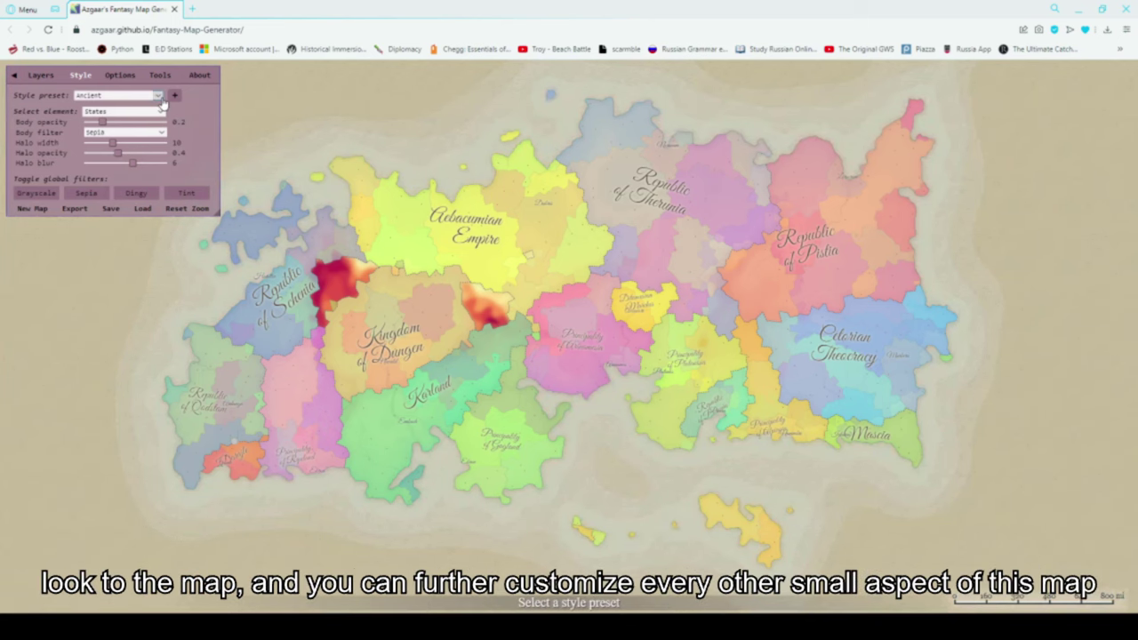
- Switch the layers preset from the custom one back to "Political map"
{"action": "left_click", "coordinate": [40, 75]}
{"action": "left_click", "coordinate": [122, 95]}
{"action": "left_click", "coordinate": [115, 112]}
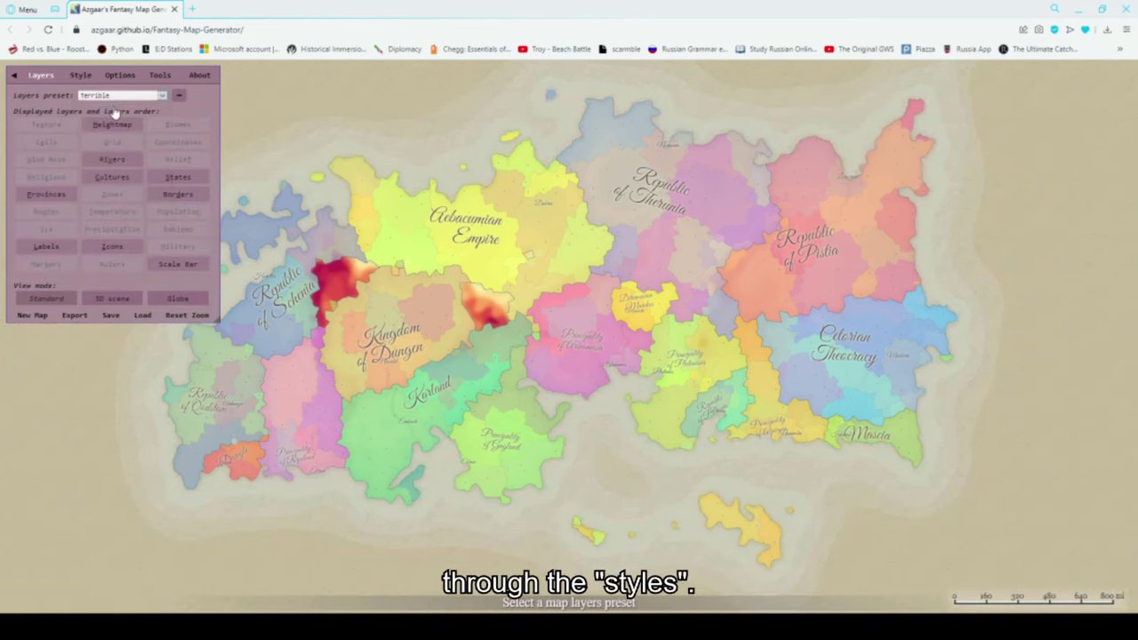
- Restore the map's style preset to Default and confirm the change
{"action": "left_click", "coordinate": [80, 75]}
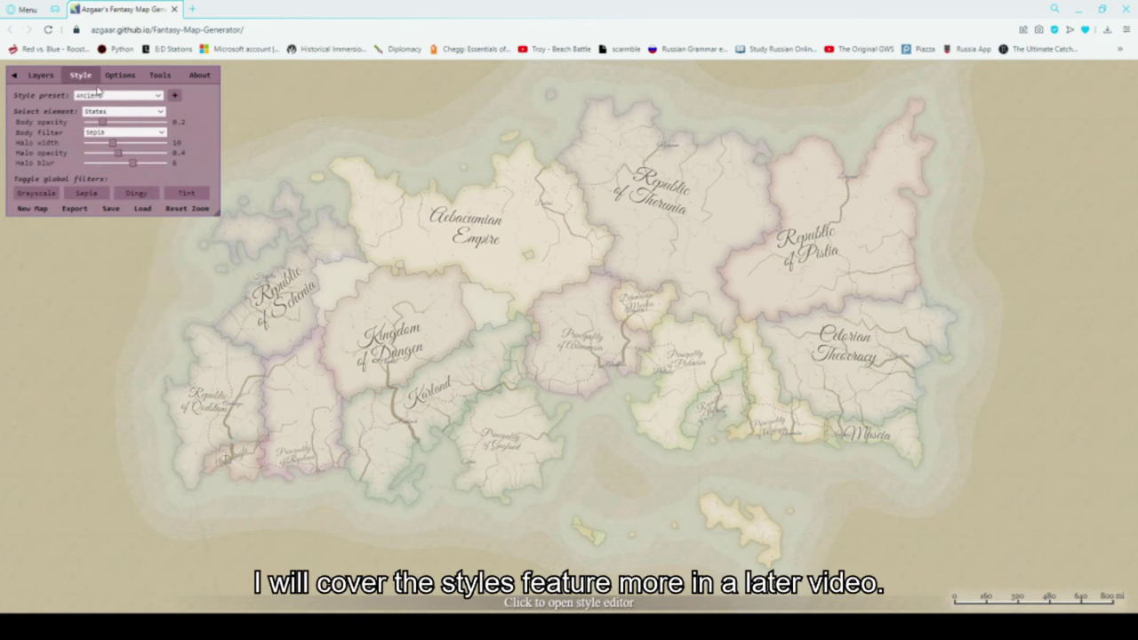
{"action": "left_click", "coordinate": [151, 96]}
{"action": "left_click", "coordinate": [106, 104]}
{"action": "left_click", "coordinate": [580, 371]}
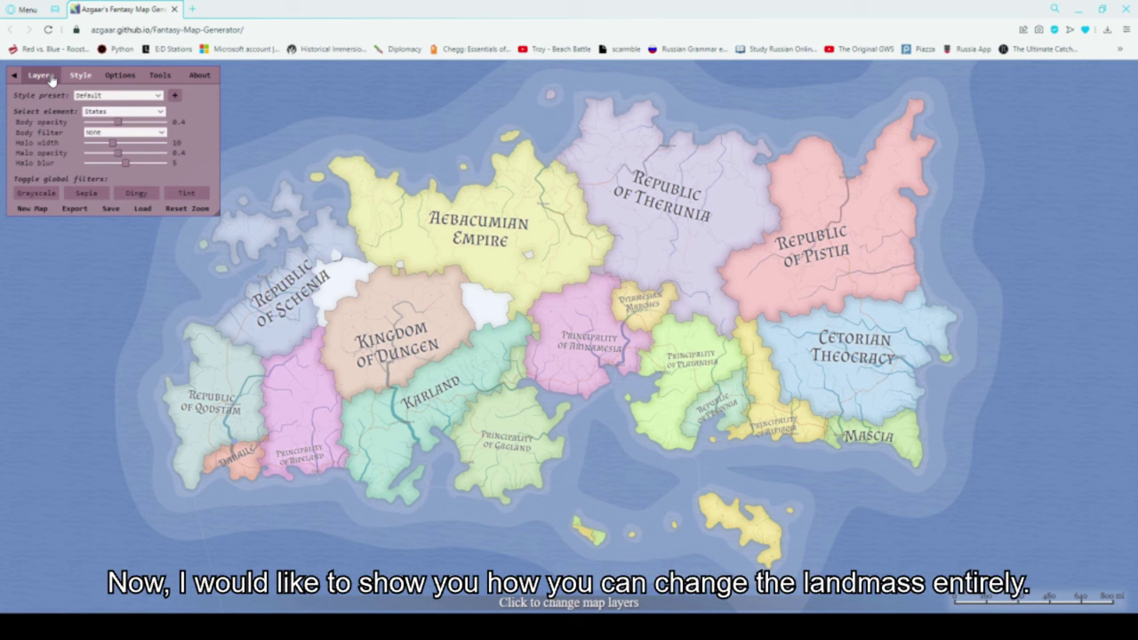
- Display the Cells layer, hide the States layer, and examine the individual cells of the landmass up close
{"action": "left_click", "coordinate": [158, 77]}
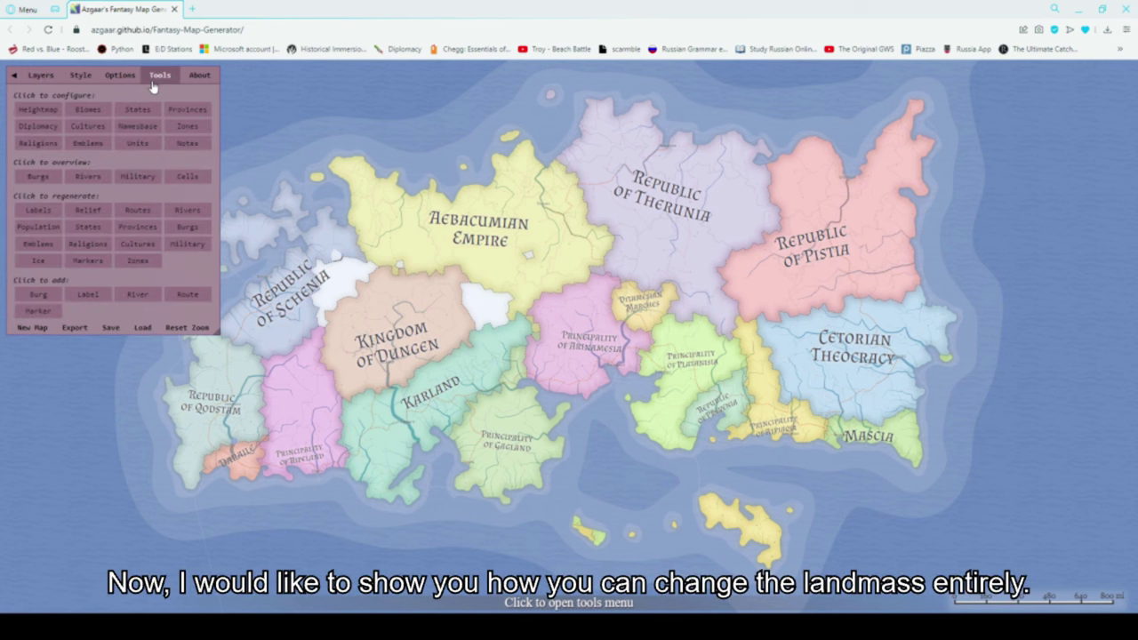
{"action": "left_click", "coordinate": [123, 78]}
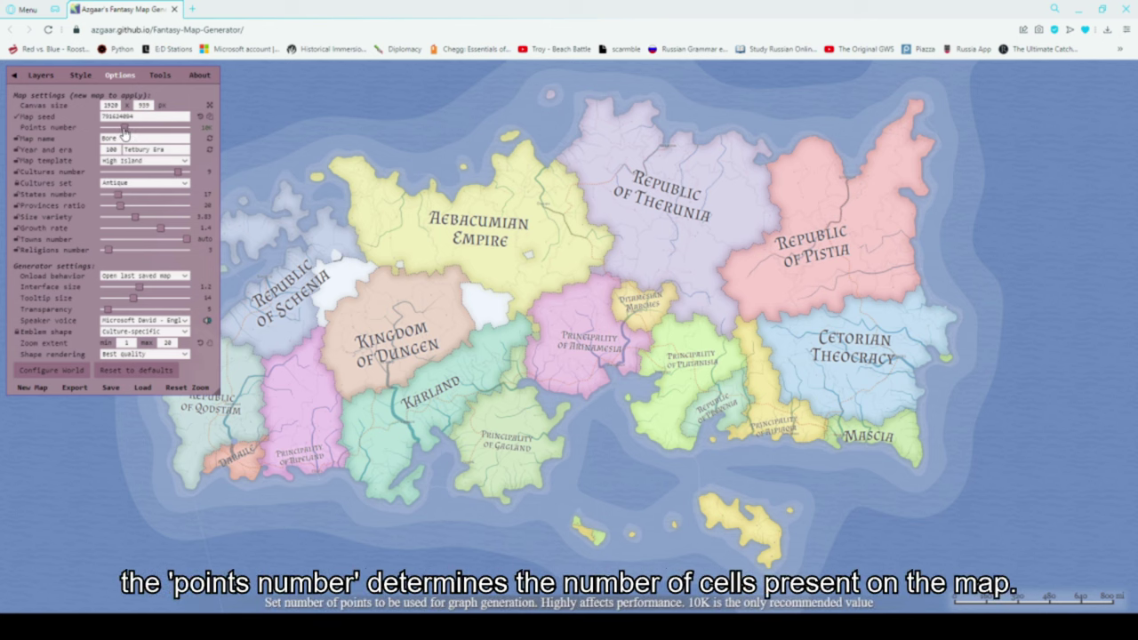
{"action": "left_click", "coordinate": [40, 75]}
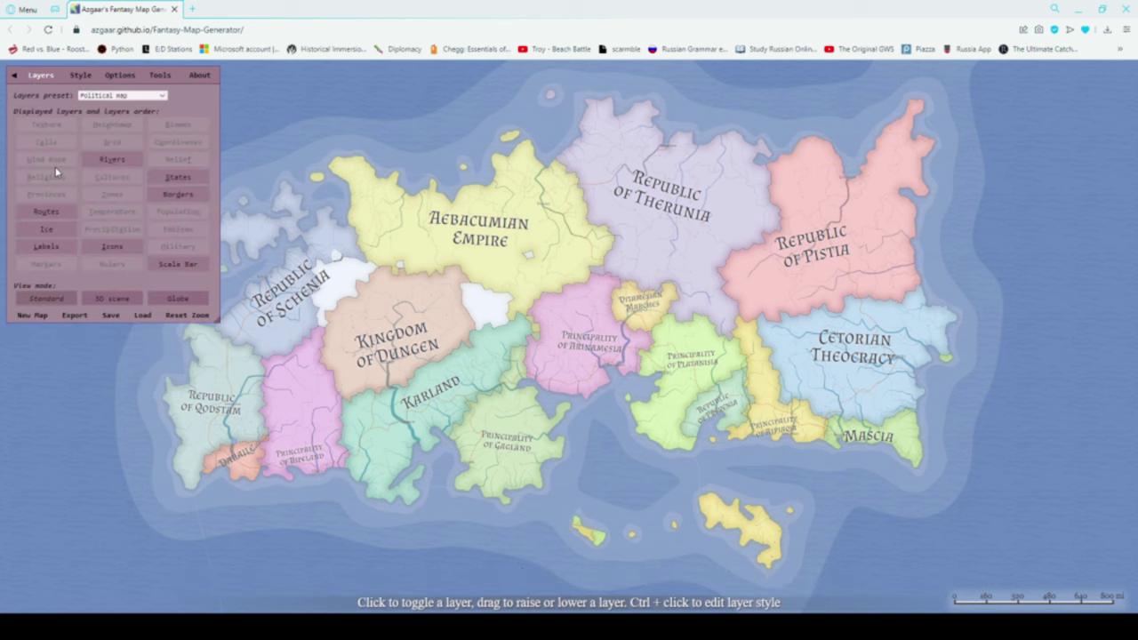
{"action": "left_click", "coordinate": [46, 141]}
{"action": "left_click", "coordinate": [177, 176]}
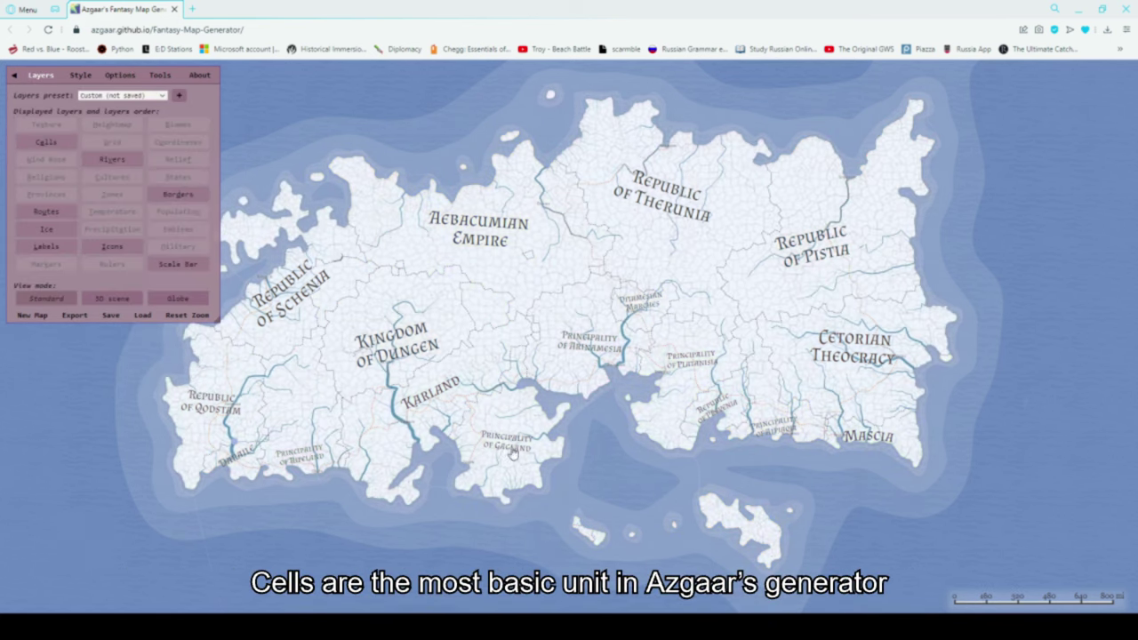
{"action": "scroll", "coordinate": [513, 454], "scroll_direction": "up", "scroll_amount": 3}
{"action": "scroll", "coordinate": [554, 384], "scroll_direction": "up", "scroll_amount": 5}
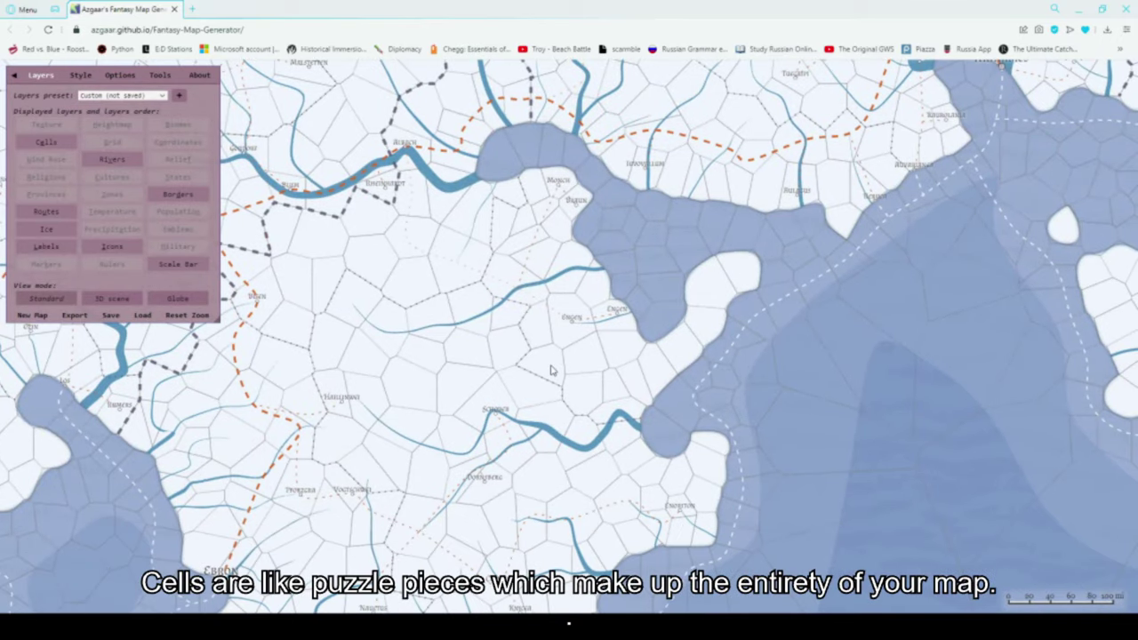
{"action": "left_click_drag", "start_coordinate": [552, 365], "coordinate": [508, 380]}
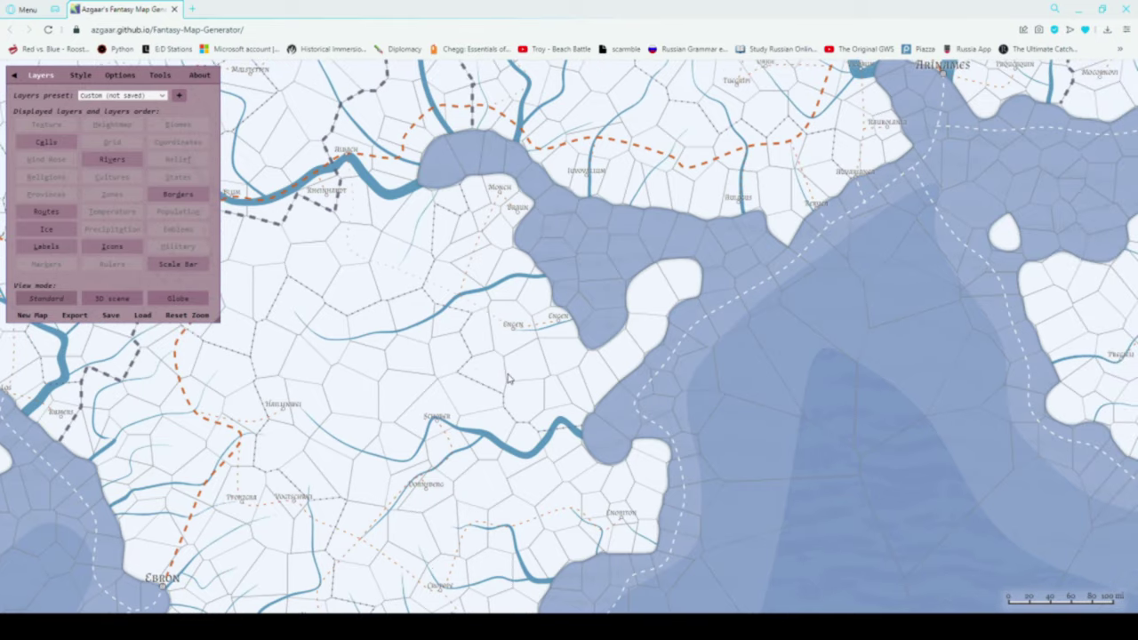
{"action": "scroll", "coordinate": [514, 337], "scroll_direction": "down", "scroll_amount": 6}
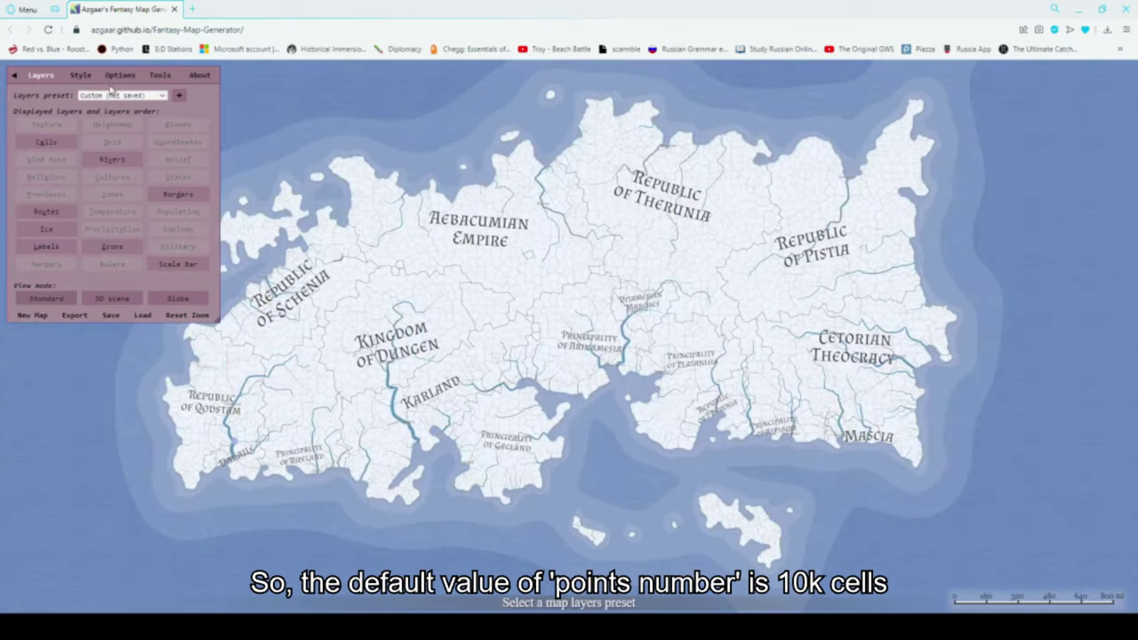
- Raise the points number to its maximum and generate a new map
{"action": "left_click", "coordinate": [119, 76]}
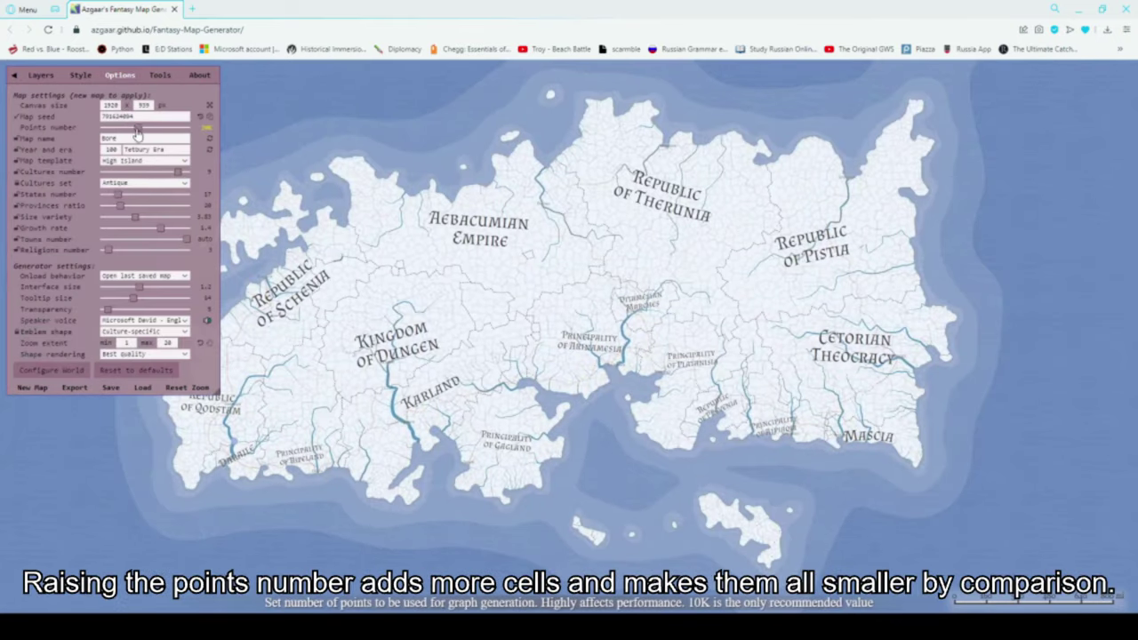
{"action": "left_click_drag", "start_coordinate": [138, 132], "coordinate": [187, 129]}
{"action": "left_click", "coordinate": [15, 76]}
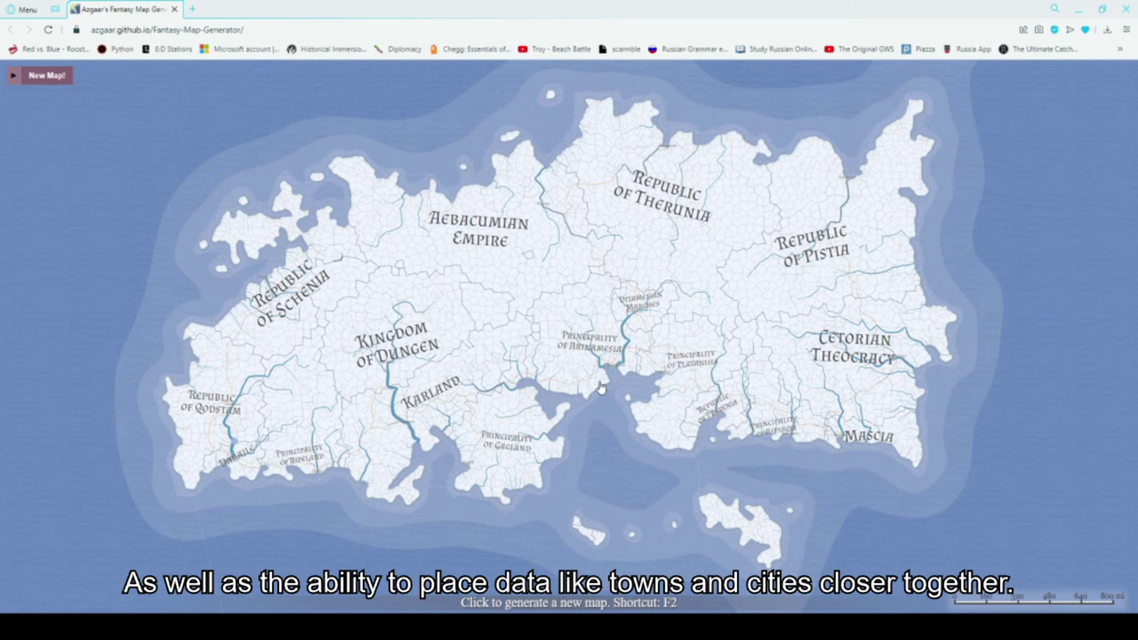
{"action": "key", "text": "F2"}
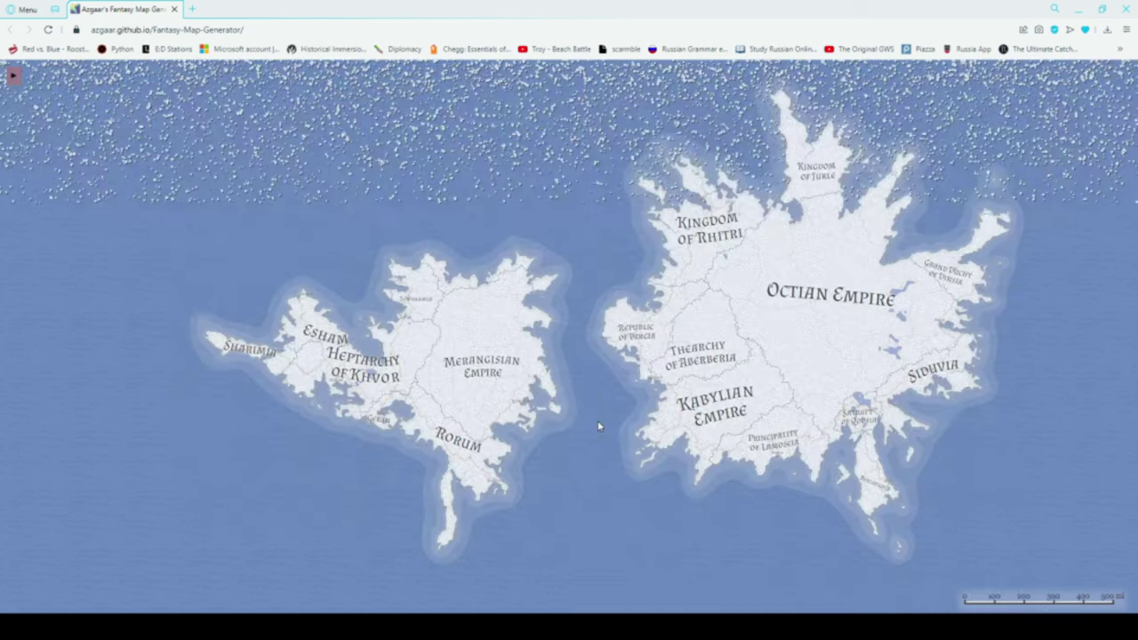
- Hide the Ice and Routes layers on the newly generated map
{"action": "left_click", "coordinate": [16, 76]}
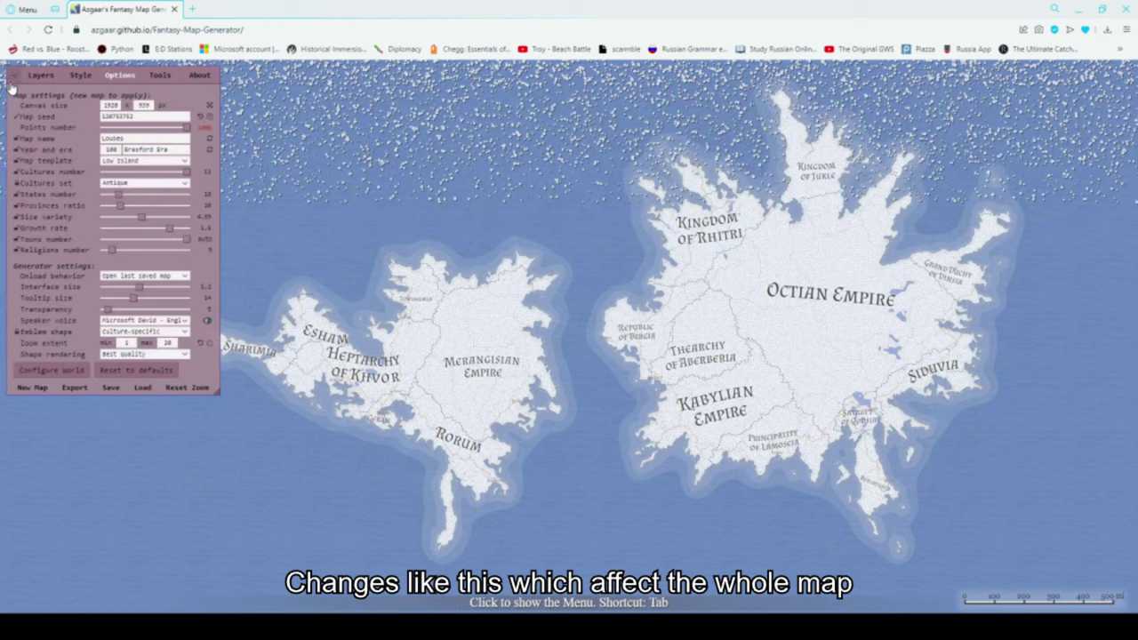
{"action": "left_click", "coordinate": [44, 76]}
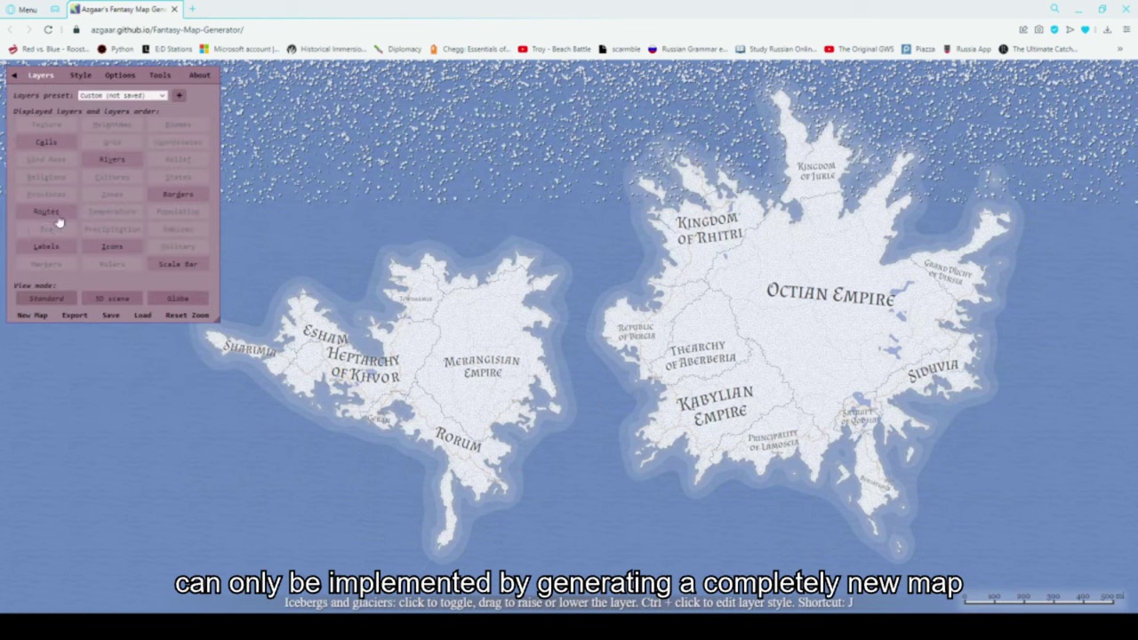
{"action": "left_click", "coordinate": [77, 228]}
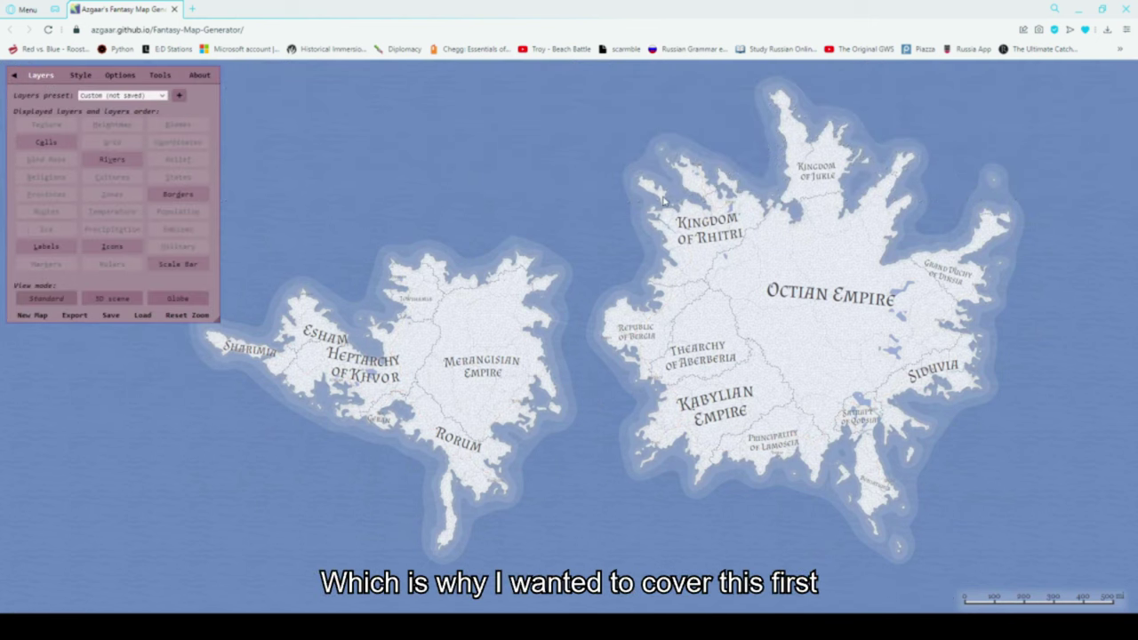
- Display the States layer, hide the Cells layer, and look over the political map around the Kingdom of Rhitri
{"action": "scroll", "coordinate": [664, 201], "scroll_direction": "up", "scroll_amount": 3}
{"action": "left_click_drag", "start_coordinate": [743, 289], "coordinate": [578, 382]}
{"action": "left_click", "coordinate": [178, 177]}
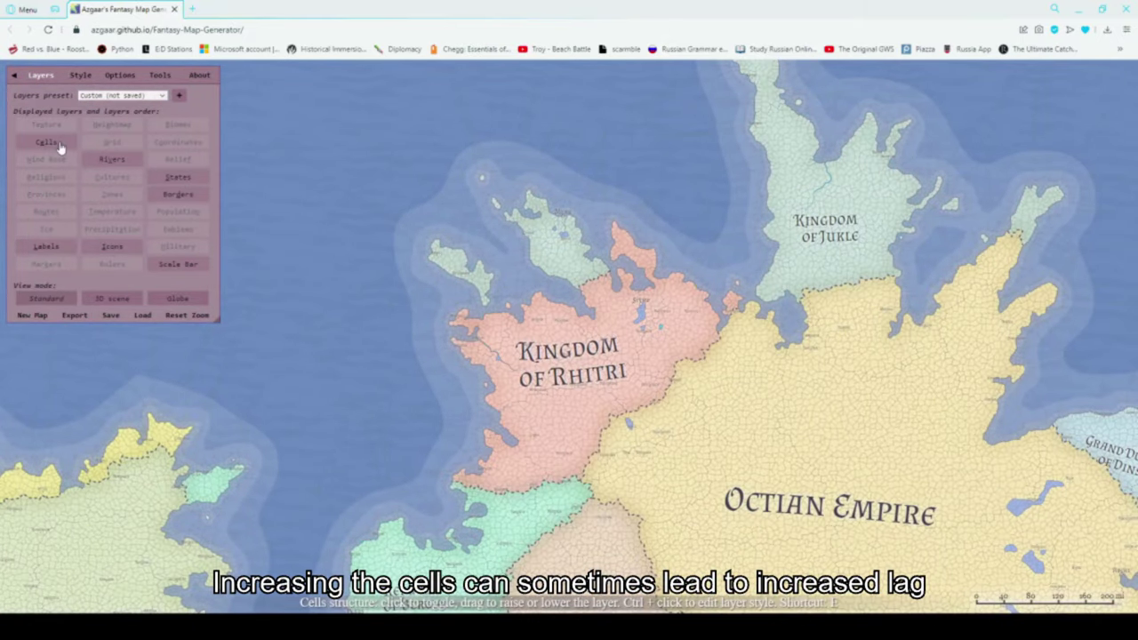
{"action": "left_click", "coordinate": [45, 142]}
{"action": "left_click_drag", "start_coordinate": [656, 362], "coordinate": [514, 370]}
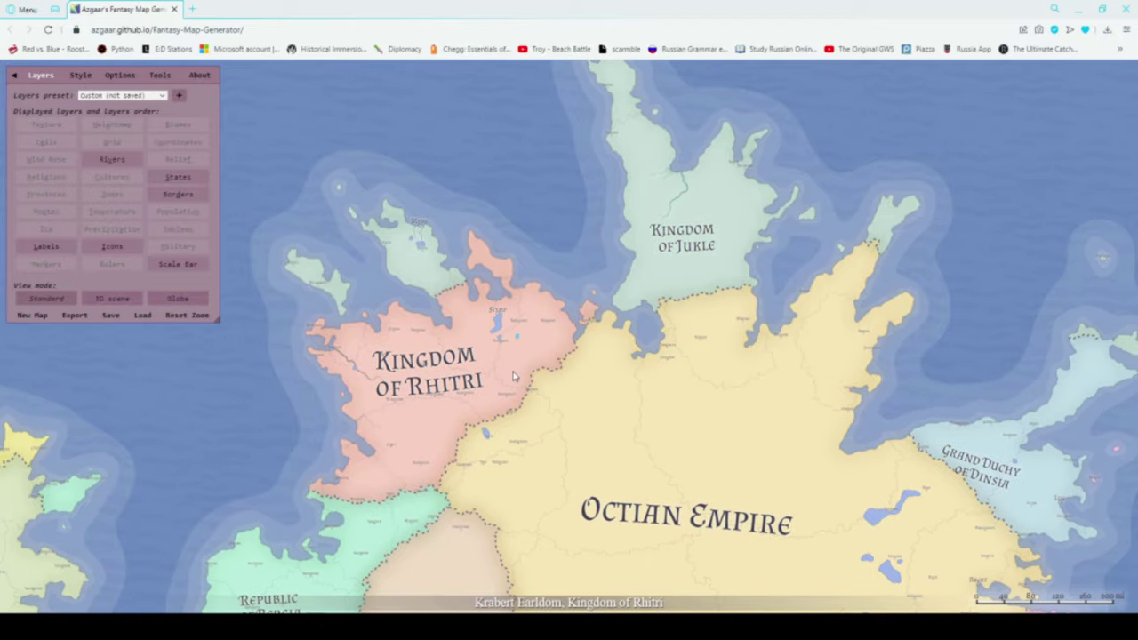
{"action": "left_click_drag", "start_coordinate": [386, 490], "coordinate": [707, 315]}
{"action": "scroll", "coordinate": [708, 315], "scroll_direction": "down", "scroll_amount": 5}
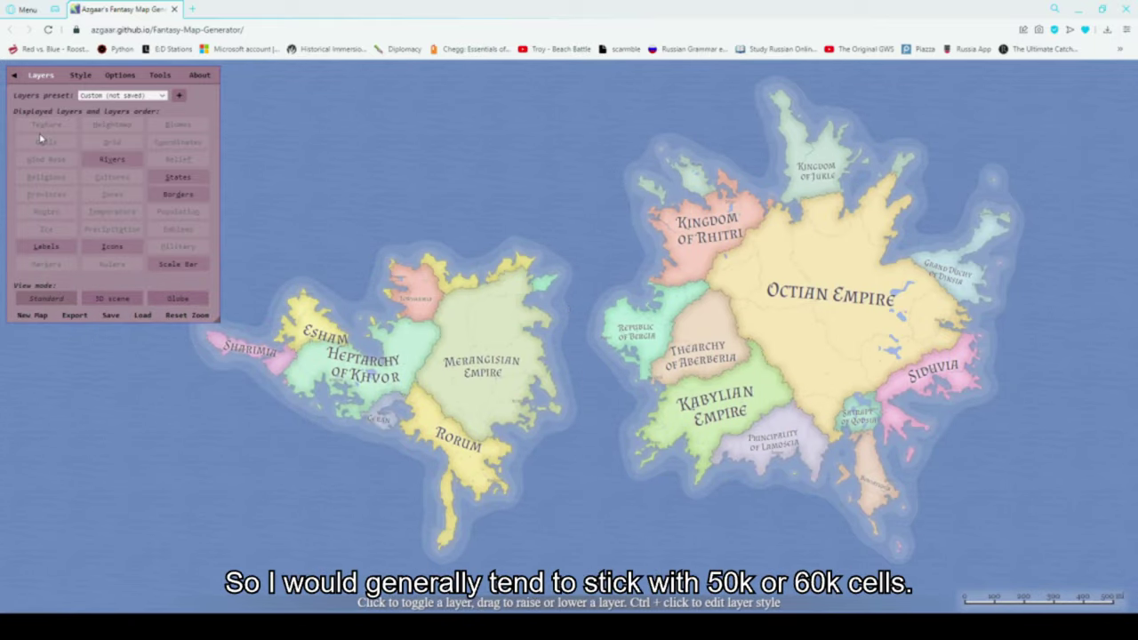
- Lower the points number for map generation to 10K and collapse the settings
{"action": "left_click", "coordinate": [120, 76]}
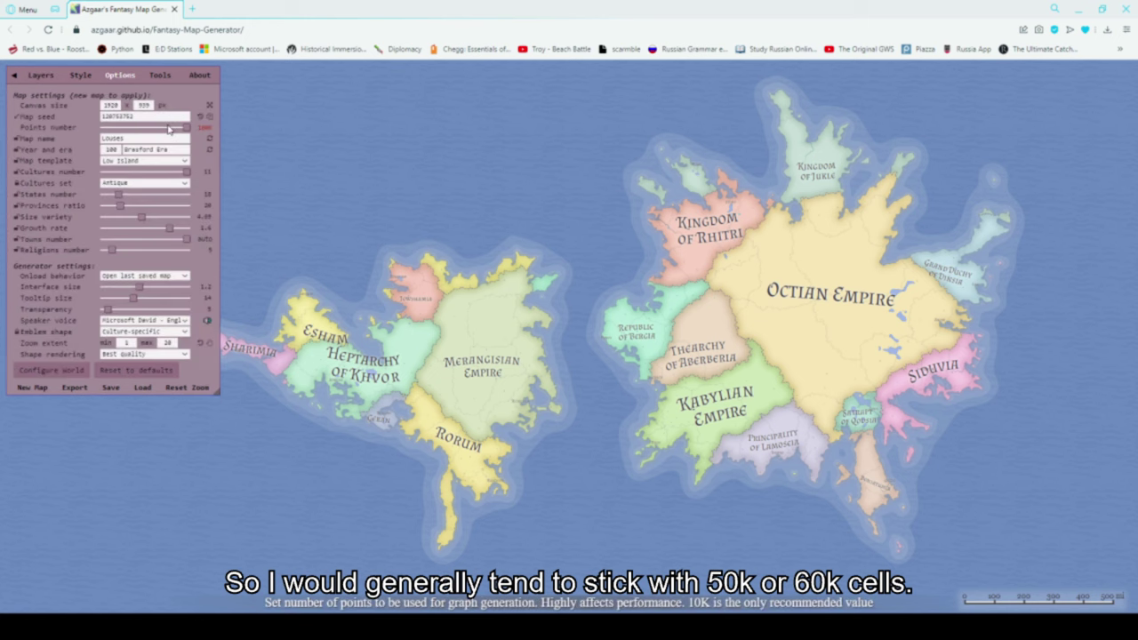
{"action": "left_click_drag", "start_coordinate": [185, 131], "coordinate": [127, 134]}
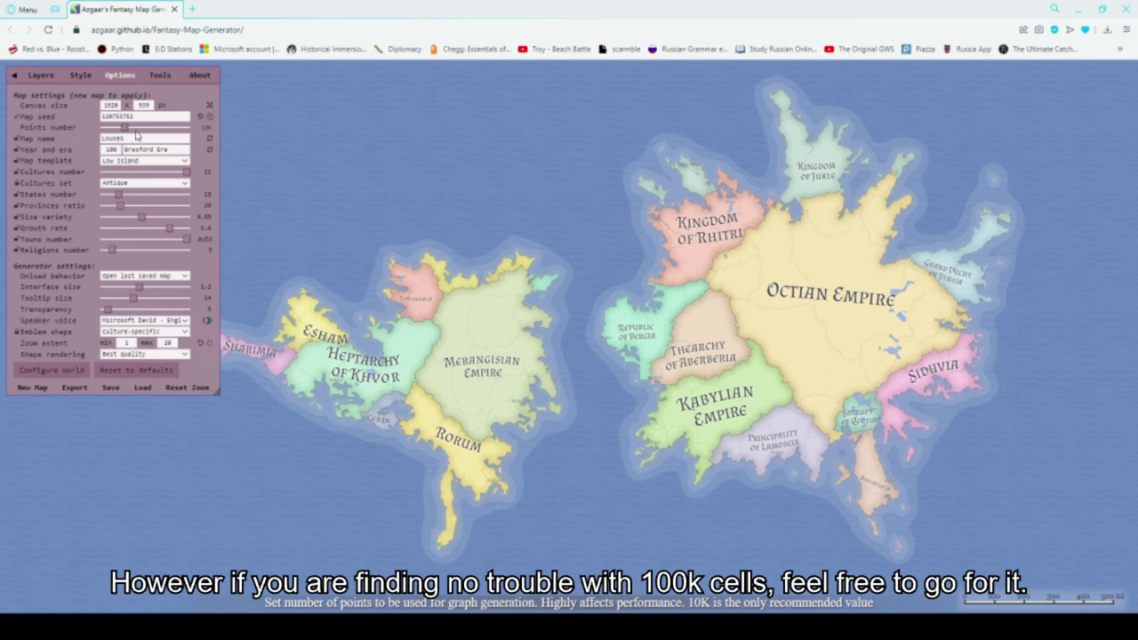
{"action": "left_click", "coordinate": [14, 82]}
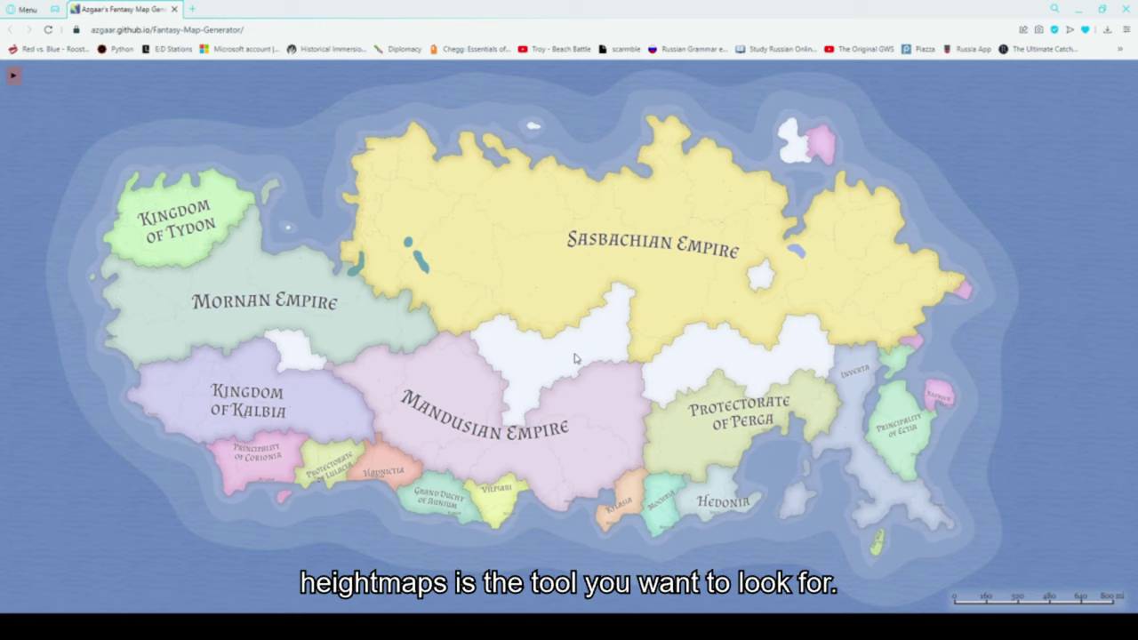
- Open the heightmap for editing in Erase mode
{"action": "left_click", "coordinate": [13, 76]}
{"action": "left_click", "coordinate": [160, 74]}
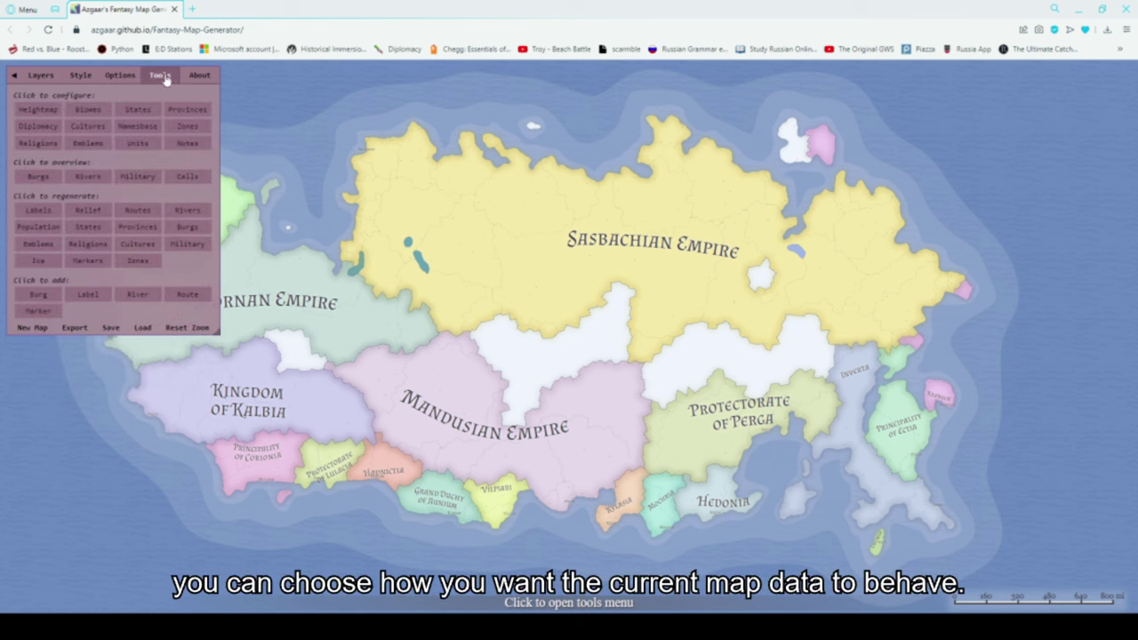
{"action": "left_click", "coordinate": [46, 115]}
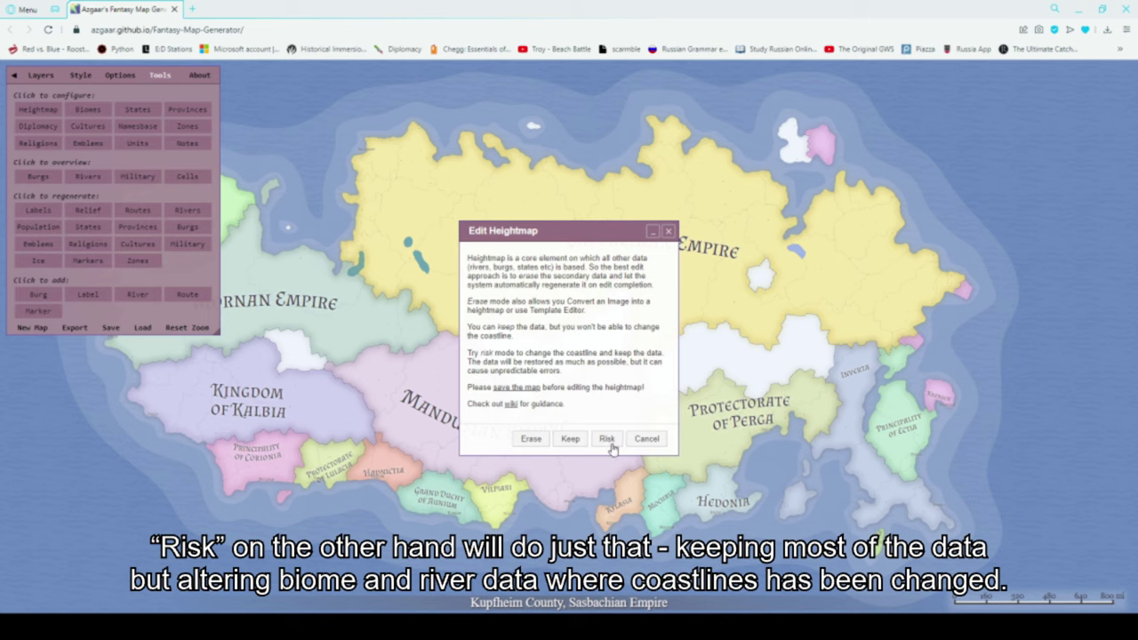
{"action": "left_click", "coordinate": [536, 446]}
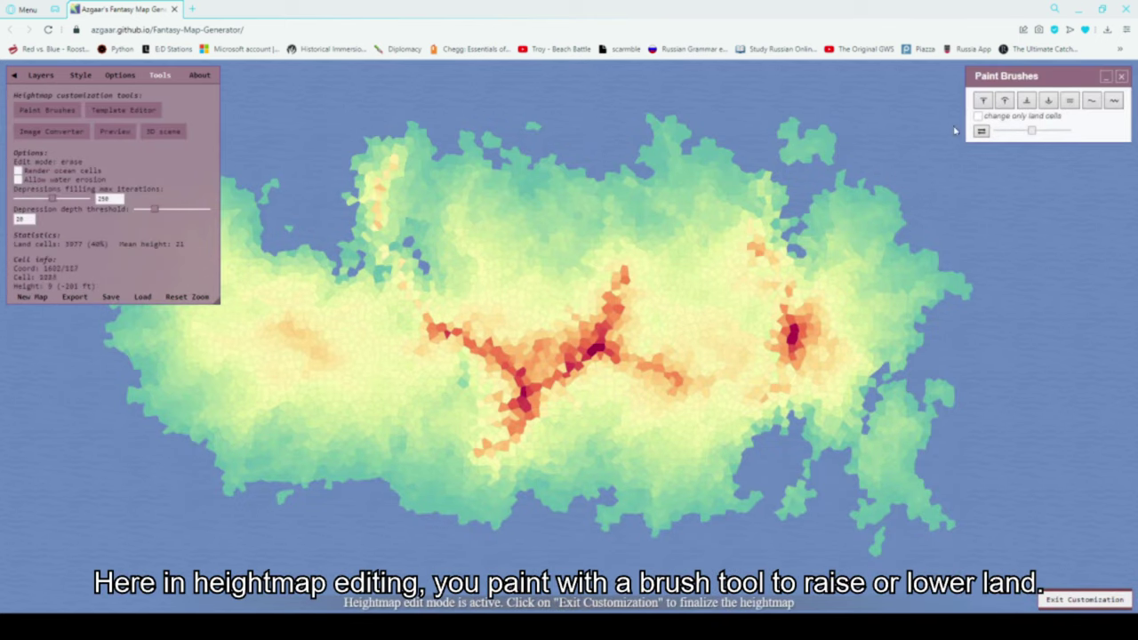
- Raise a mountain ridge in the northeast and lower the nearby coast into the sea, using brushes with radius 48 and power 5
{"action": "left_click", "coordinate": [983, 100]}
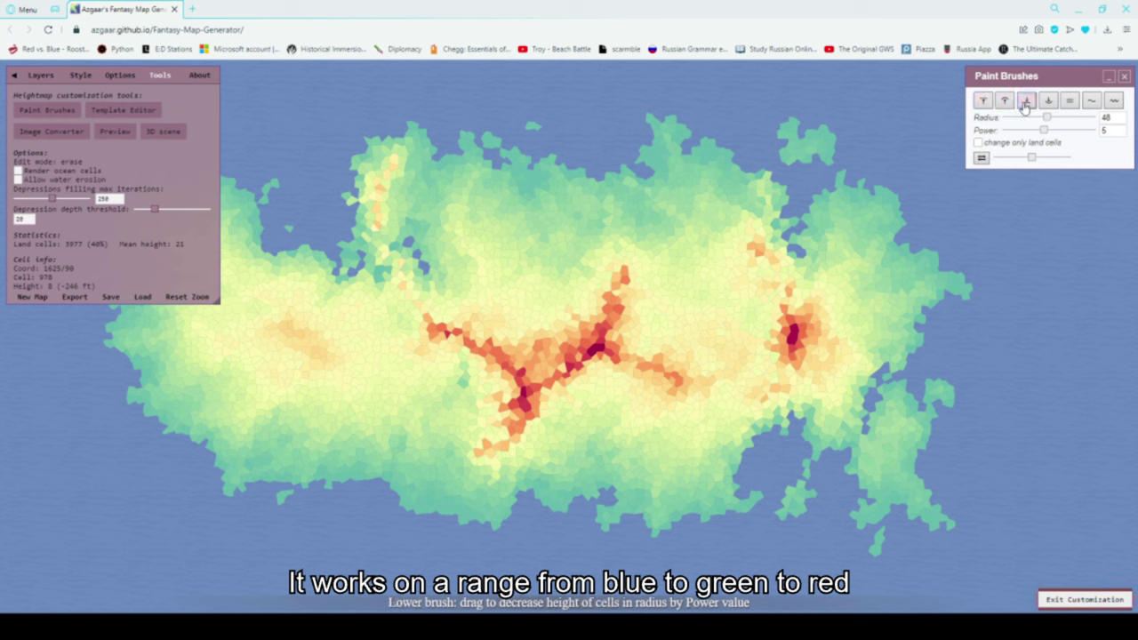
{"action": "left_click", "coordinate": [1005, 100]}
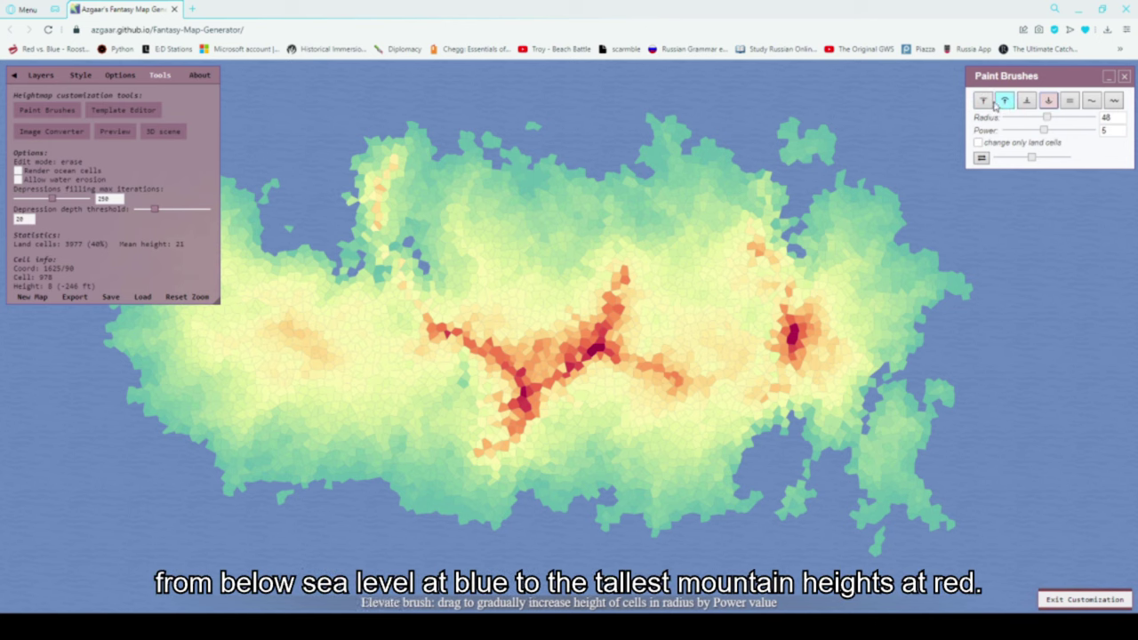
{"action": "left_click", "coordinate": [984, 102]}
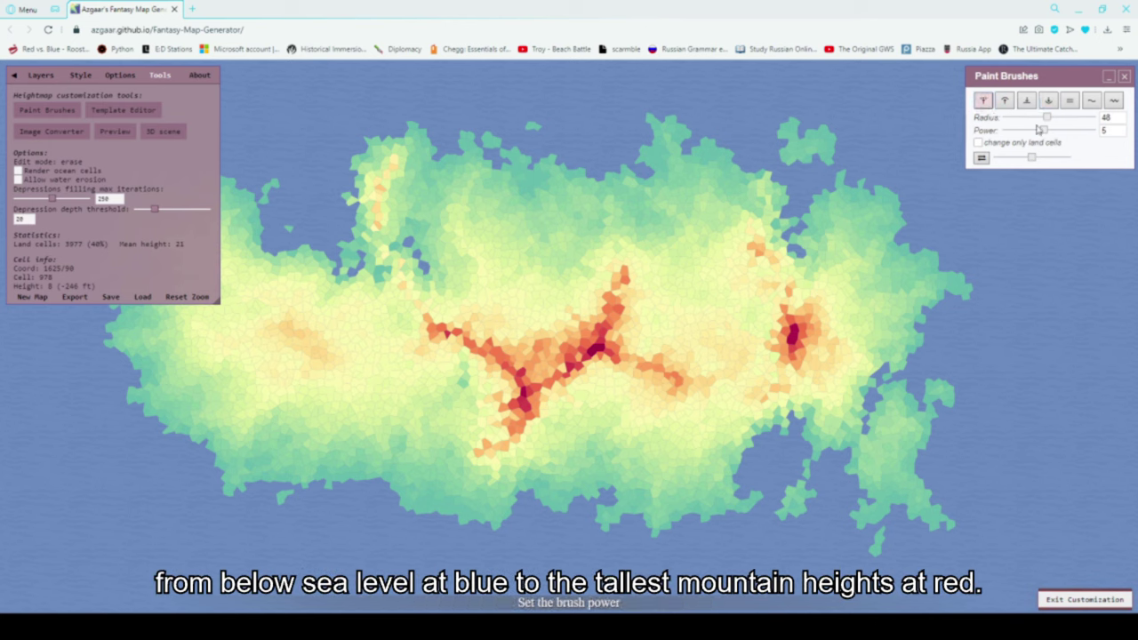
{"action": "mouse_move", "coordinate": [824, 209]}
{"action": "left_mouse_down"}
{"action": "mouse_move", "coordinate": [789, 263]}
{"action": "mouse_move", "coordinate": [766, 256]}
{"action": "mouse_move", "coordinate": [773, 287]}
{"action": "mouse_move", "coordinate": [789, 286]}
{"action": "mouse_move", "coordinate": [781, 262]}
{"action": "mouse_move", "coordinate": [773, 270]}
{"action": "mouse_move", "coordinate": [810, 237]}
{"action": "mouse_move", "coordinate": [759, 274]}
{"action": "mouse_move", "coordinate": [774, 278]}
{"action": "mouse_move", "coordinate": [800, 252]}
{"action": "mouse_move", "coordinate": [774, 235]}
{"action": "mouse_move", "coordinate": [750, 252]}
{"action": "mouse_move", "coordinate": [760, 233]}
{"action": "mouse_move", "coordinate": [680, 203]}
{"action": "mouse_move", "coordinate": [744, 232]}
{"action": "mouse_move", "coordinate": [671, 157]}
{"action": "left_mouse_up"}
{"action": "left_click", "coordinate": [1026, 100]}
- Raise new land along the southern coast with the Raise brush and finish the heightmap editing
{"action": "left_click", "coordinate": [983, 100]}
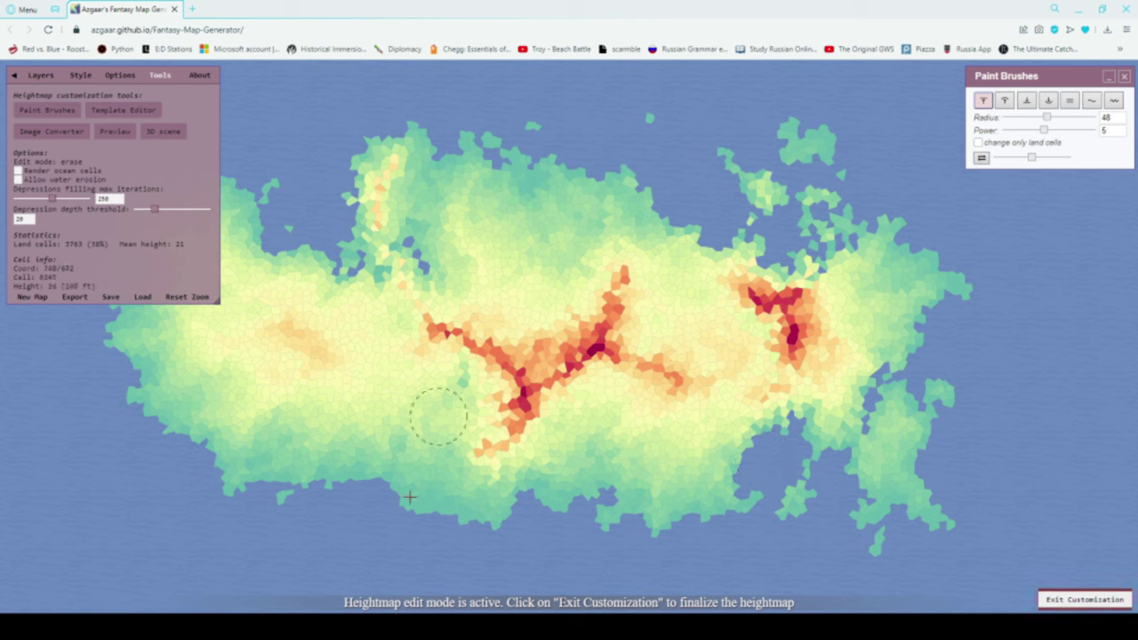
{"action": "mouse_move", "coordinate": [284, 556]}
{"action": "left_mouse_down"}
{"action": "mouse_move", "coordinate": [538, 556]}
{"action": "mouse_move", "coordinate": [705, 511]}
{"action": "mouse_move", "coordinate": [592, 523]}
{"action": "mouse_move", "coordinate": [283, 476]}
{"action": "left_mouse_up"}
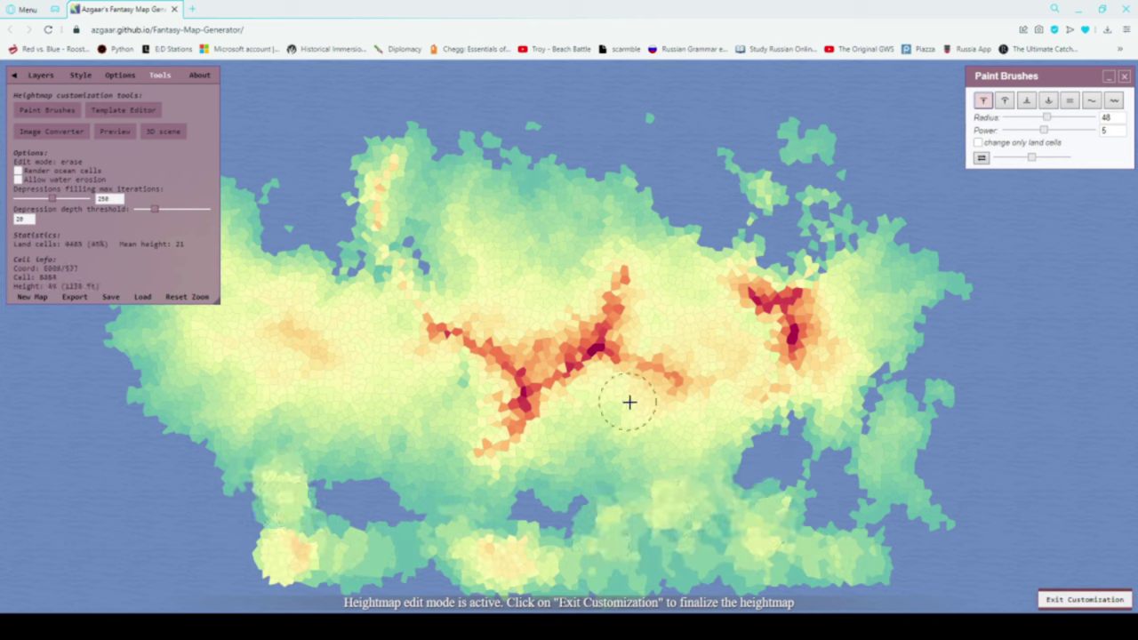
{"action": "left_click", "coordinate": [1125, 78]}
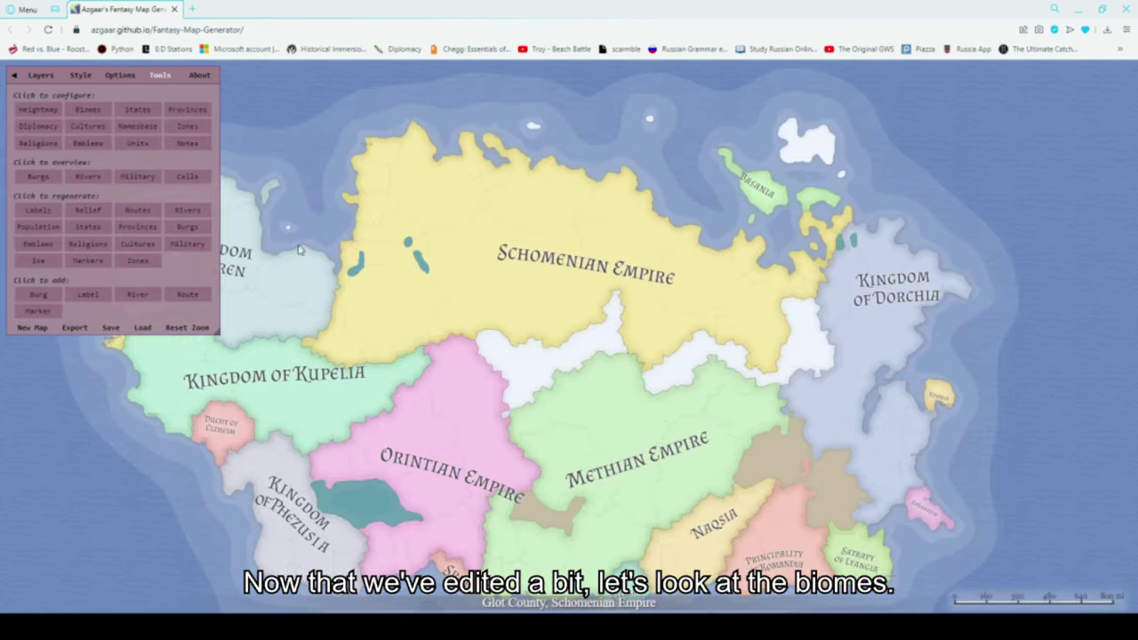
- View the map's biomes in the Biomes Editor and shift the world southward to a Latitudes value of about 36
{"action": "left_click", "coordinate": [88, 111]}
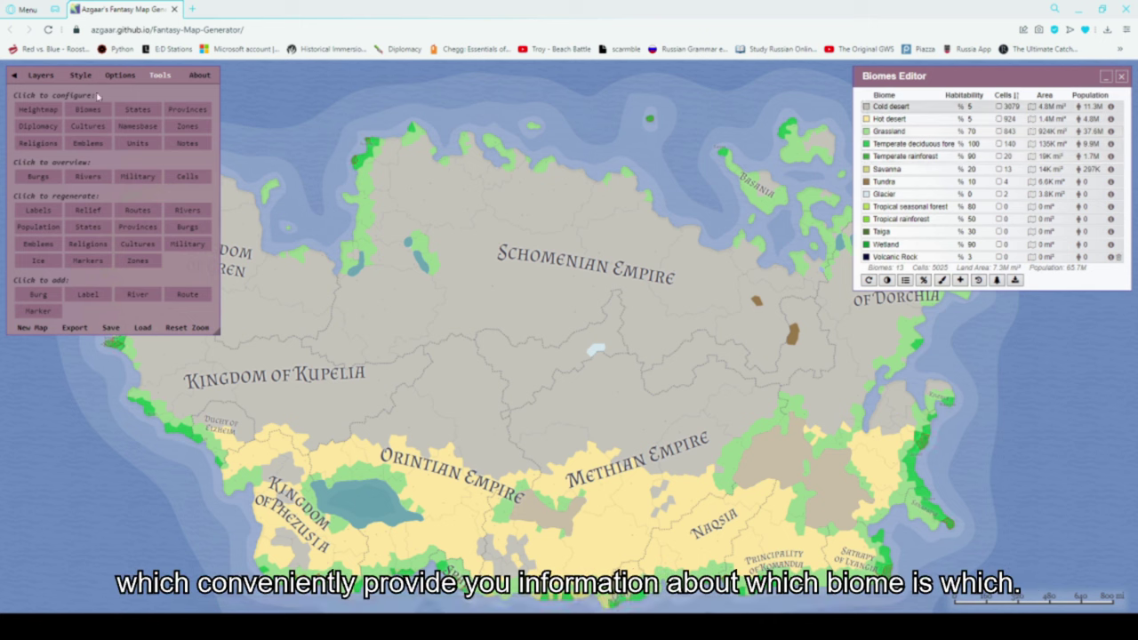
{"action": "left_click", "coordinate": [120, 75]}
{"action": "left_click", "coordinate": [51, 370]}
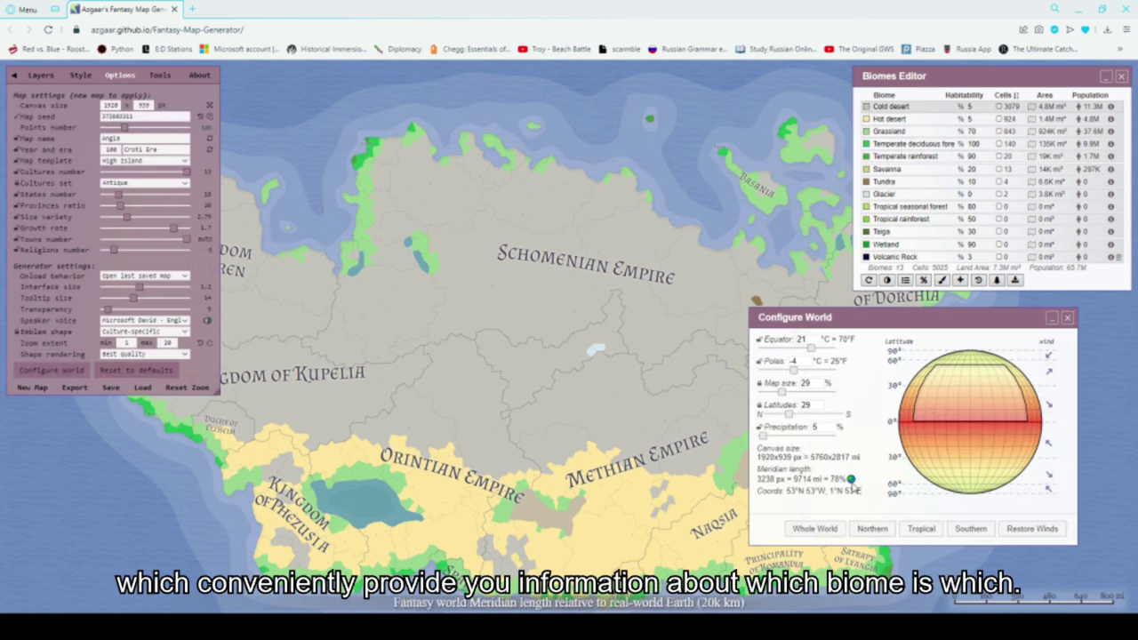
{"action": "left_click_drag", "start_coordinate": [792, 417], "coordinate": [799, 415]}
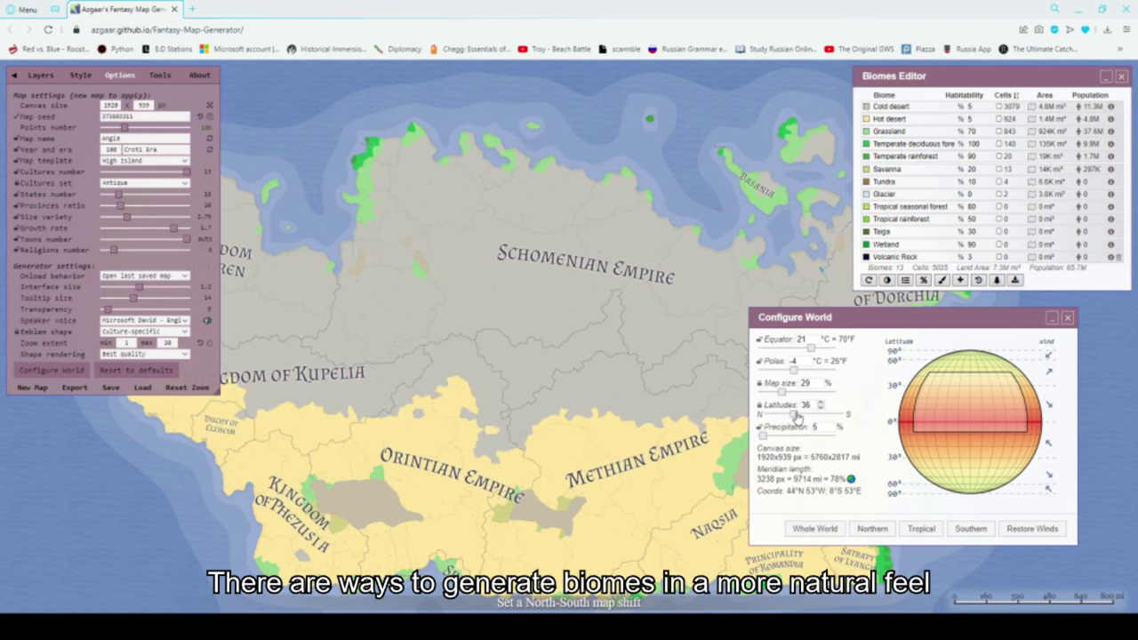
{"action": "left_click", "coordinate": [1067, 318]}
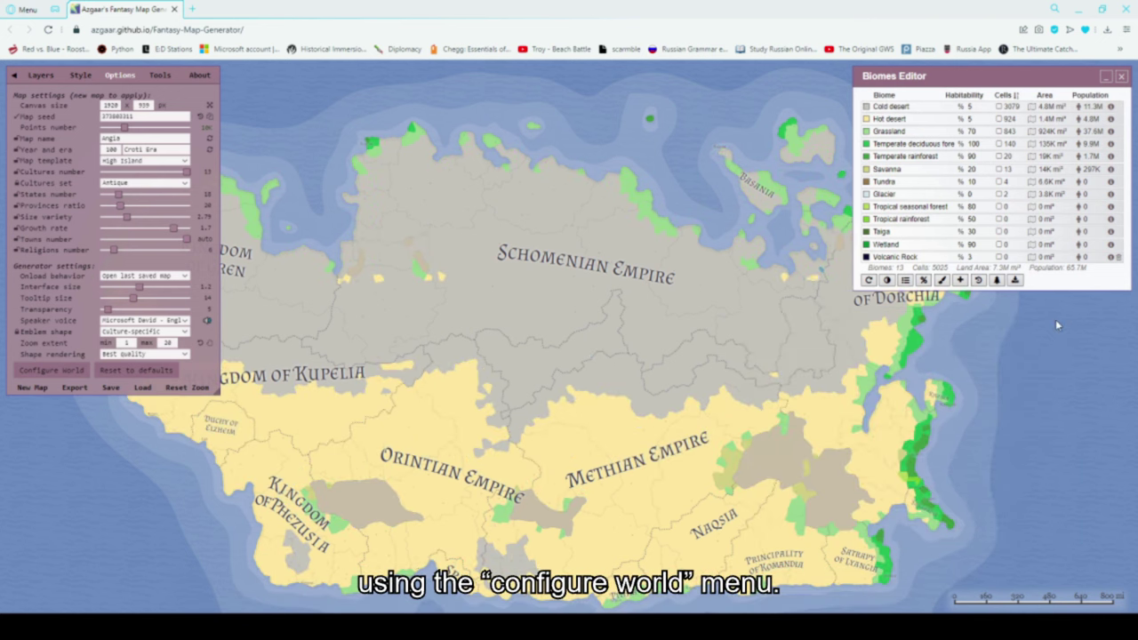
{"action": "left_click", "coordinate": [1123, 79]}
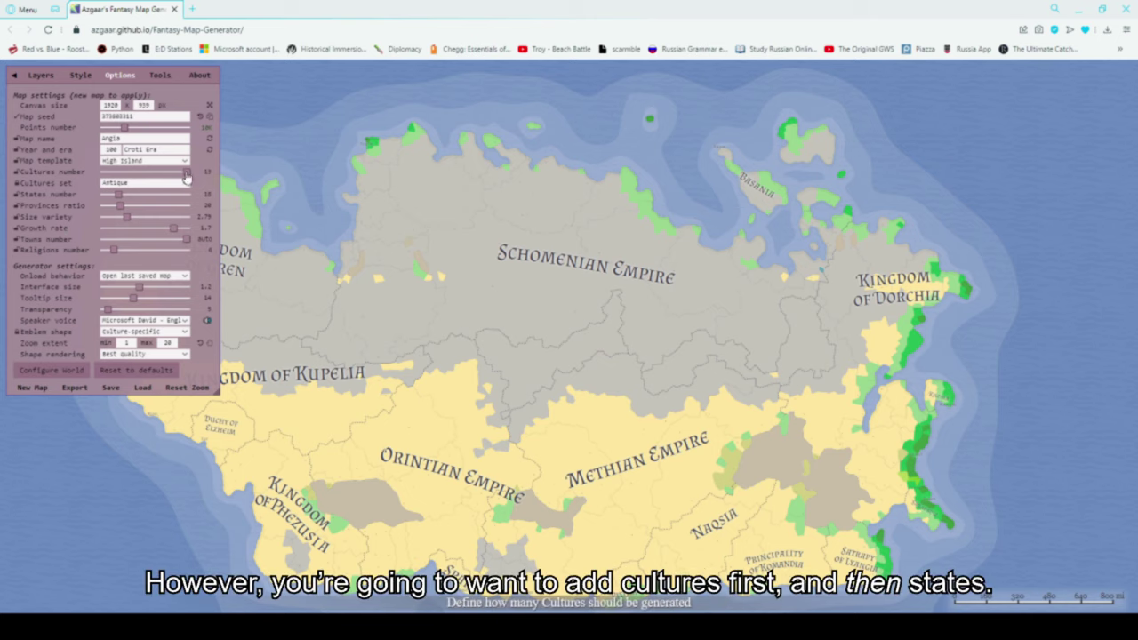
- Raise the cultures number to its maximum and open the Cultures Editor
{"action": "mouse_move", "coordinate": [187, 176]}
{"action": "left_mouse_down"}
{"action": "mouse_move", "coordinate": [131, 174]}
{"action": "mouse_move", "coordinate": [187, 176]}
{"action": "left_mouse_up"}
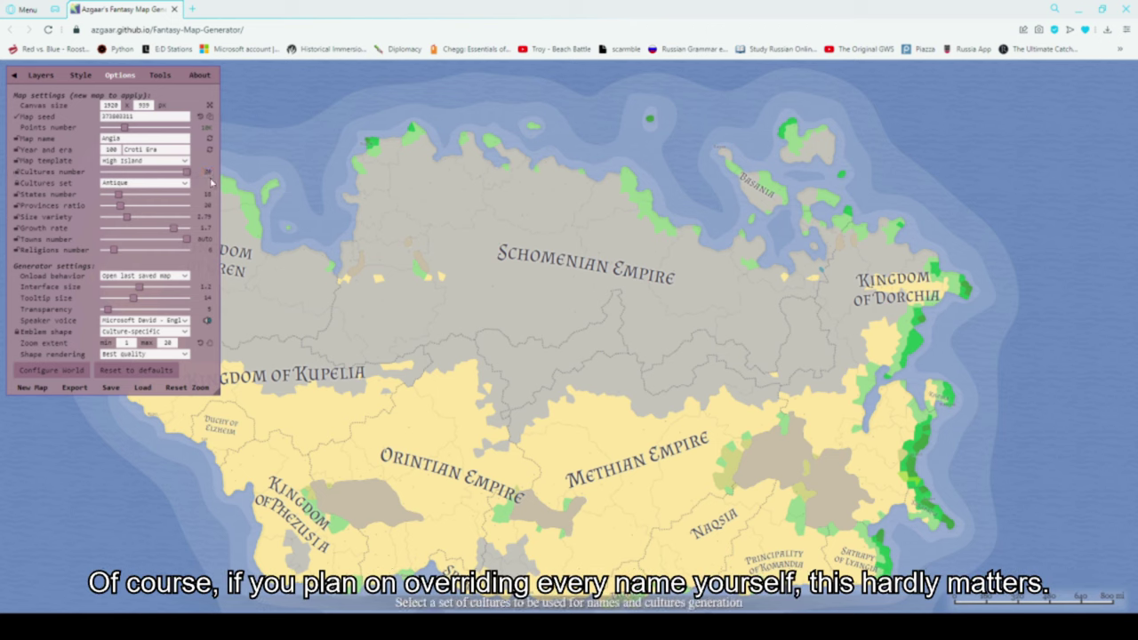
{"action": "left_click", "coordinate": [160, 75]}
{"action": "left_click", "coordinate": [87, 126]}
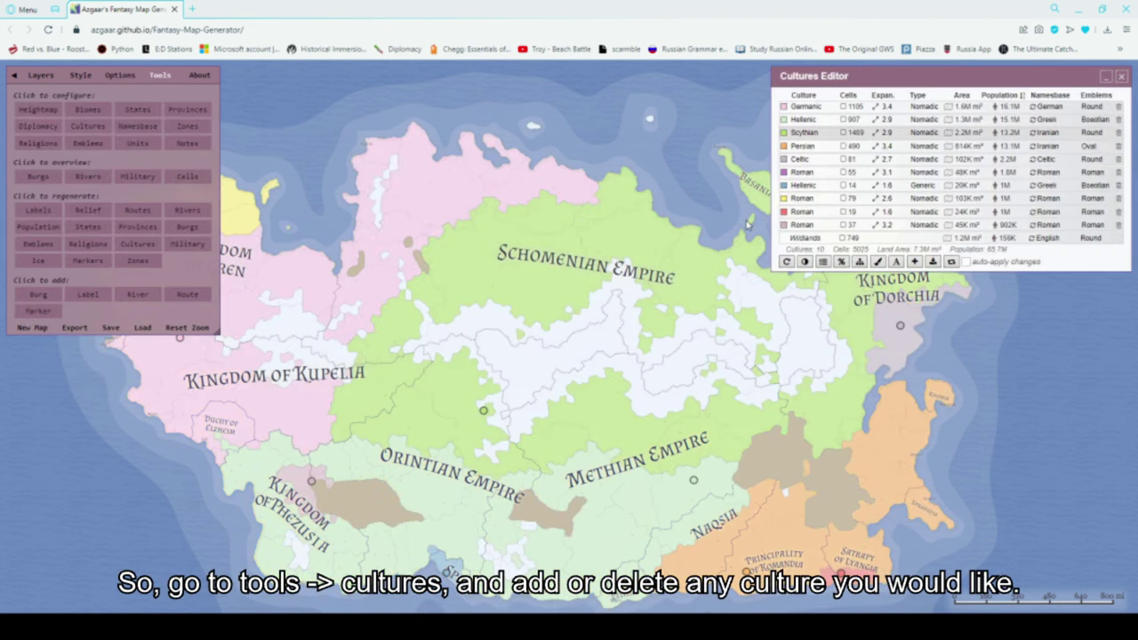
- Remove the Germanic culture and add a new culture in the northwest of the emptied area
{"action": "left_click", "coordinate": [1117, 107]}
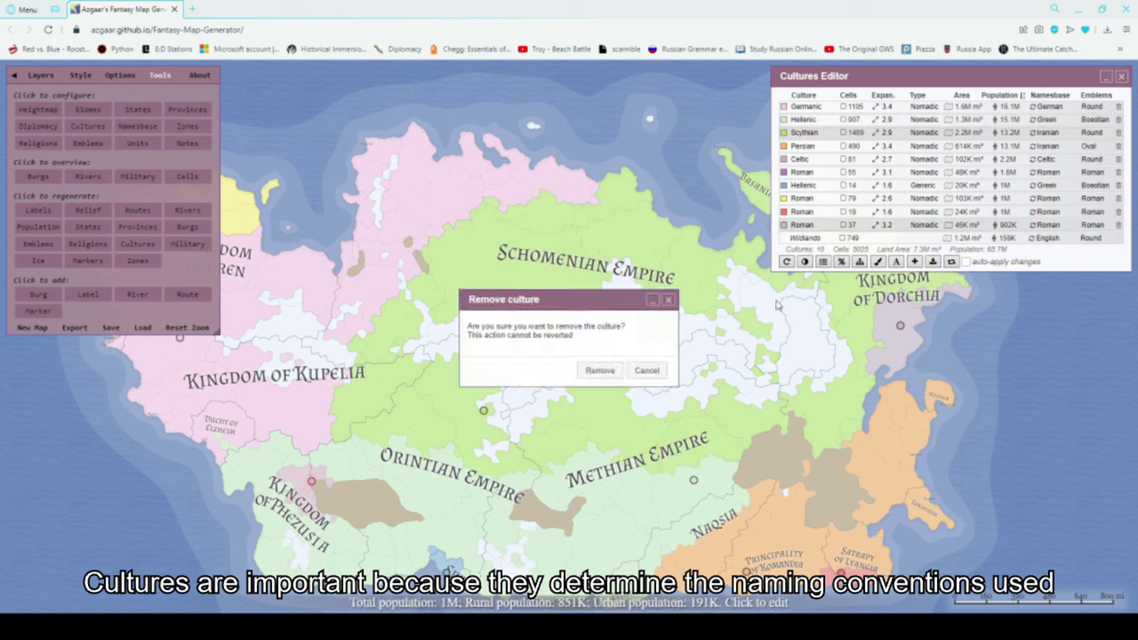
{"action": "left_click", "coordinate": [600, 372]}
{"action": "left_click", "coordinate": [914, 249]}
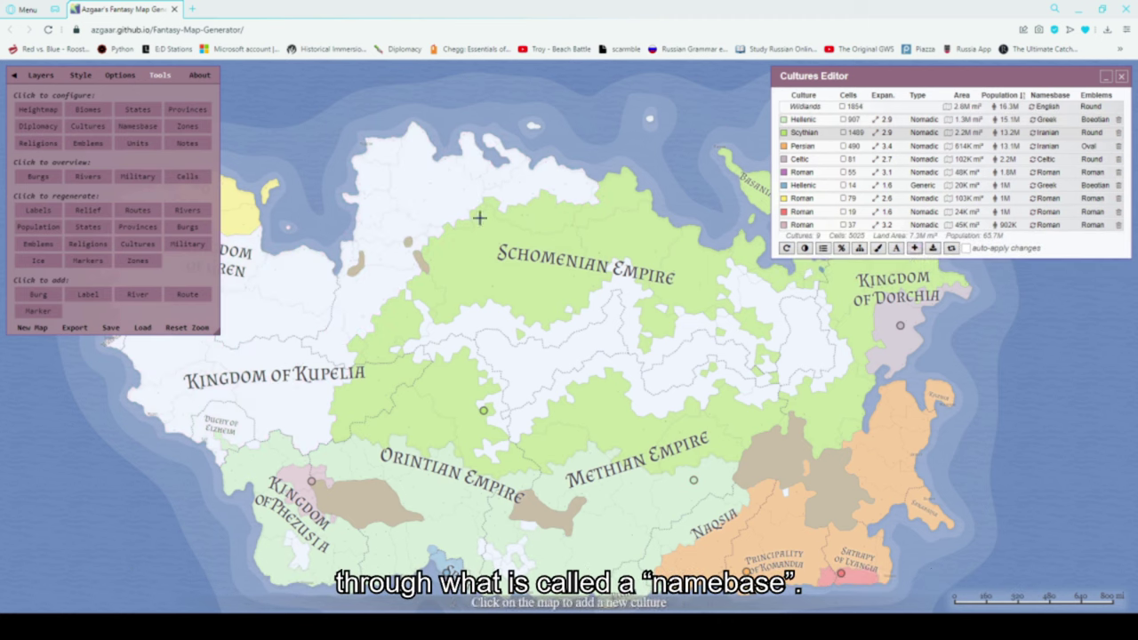
{"action": "left_click", "coordinate": [403, 181]}
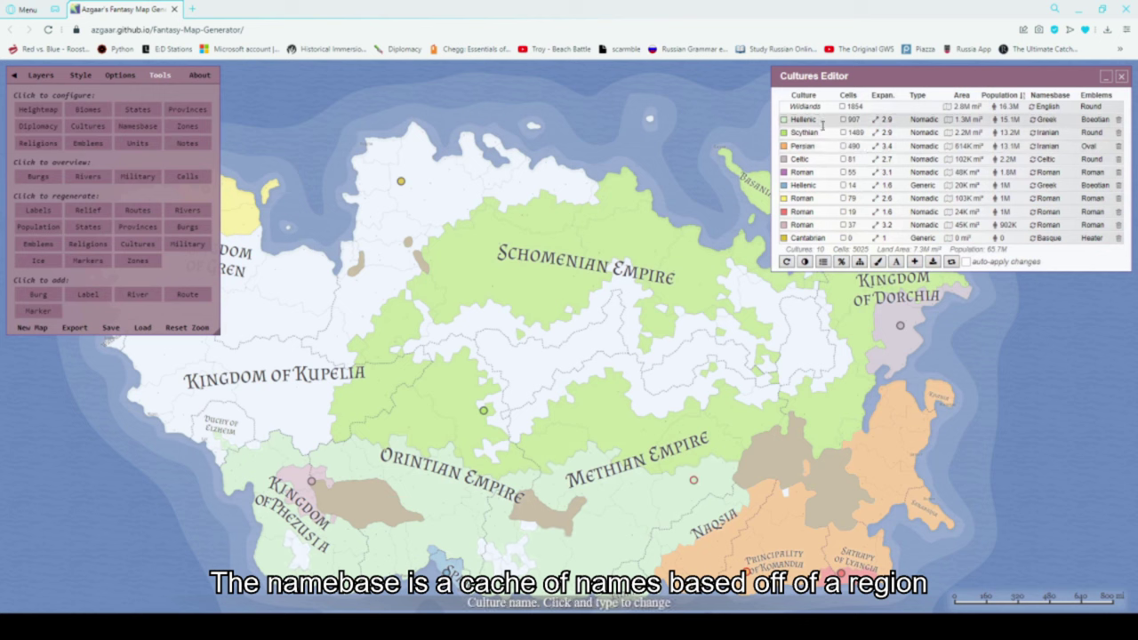
- Browse the available namebases for the newly added Cantabrian culture and set it to Nigerian
{"action": "left_click", "coordinate": [1049, 238]}
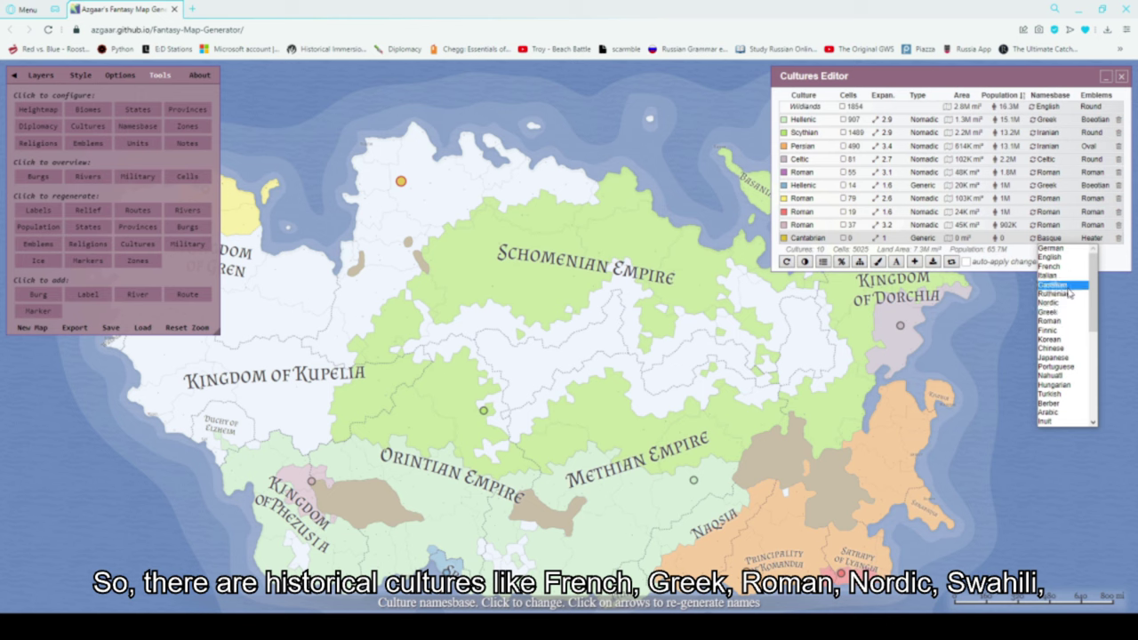
{"action": "scroll", "coordinate": [1070, 334], "scroll_direction": "down", "scroll_amount": 5}
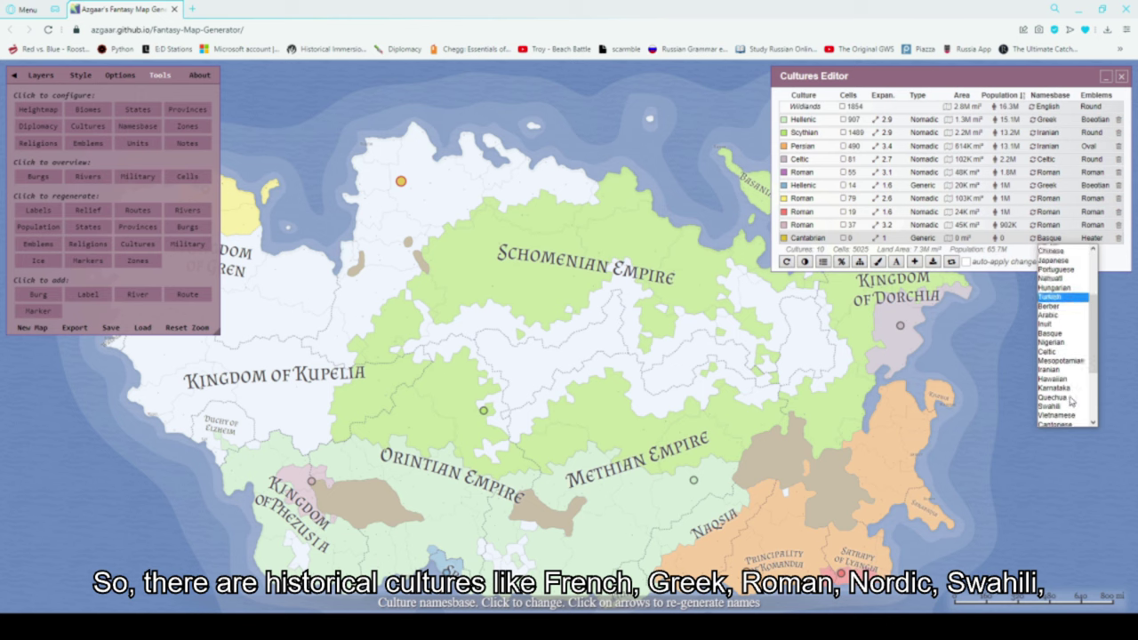
{"action": "scroll", "coordinate": [1073, 300], "scroll_direction": "down", "scroll_amount": 2}
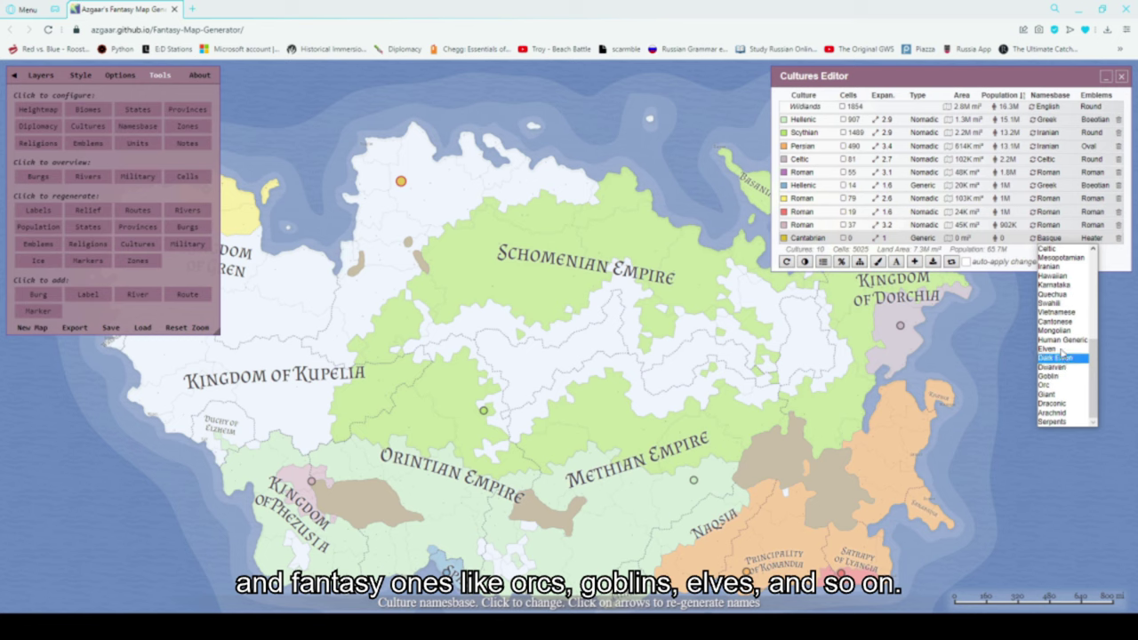
{"action": "scroll", "coordinate": [1064, 248], "scroll_direction": "up", "scroll_amount": 1}
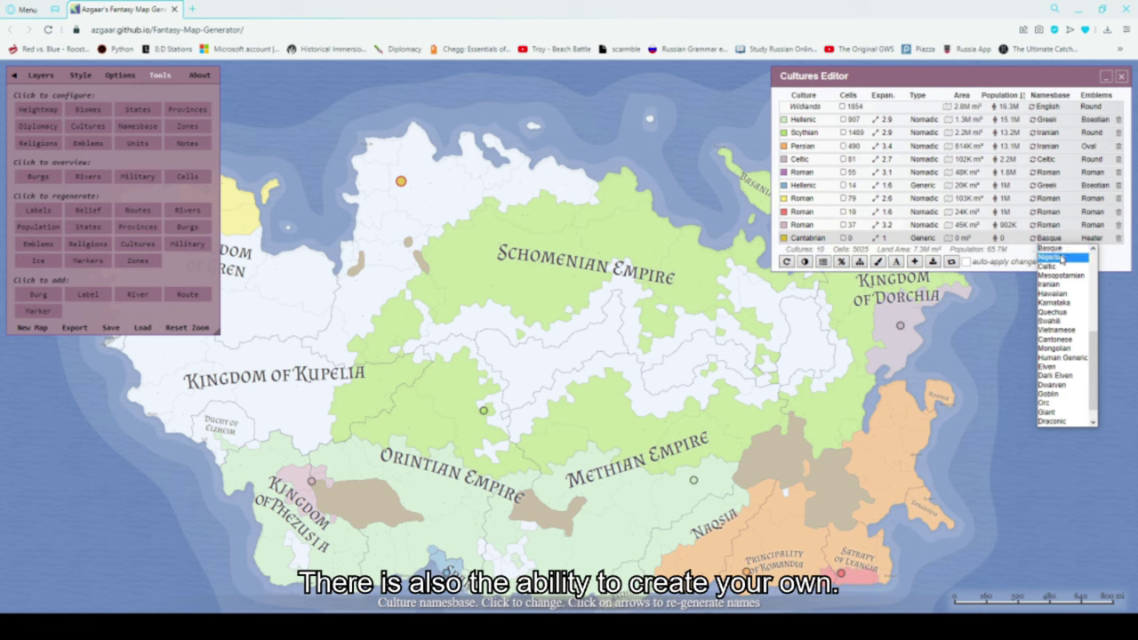
{"action": "left_click", "coordinate": [1054, 258]}
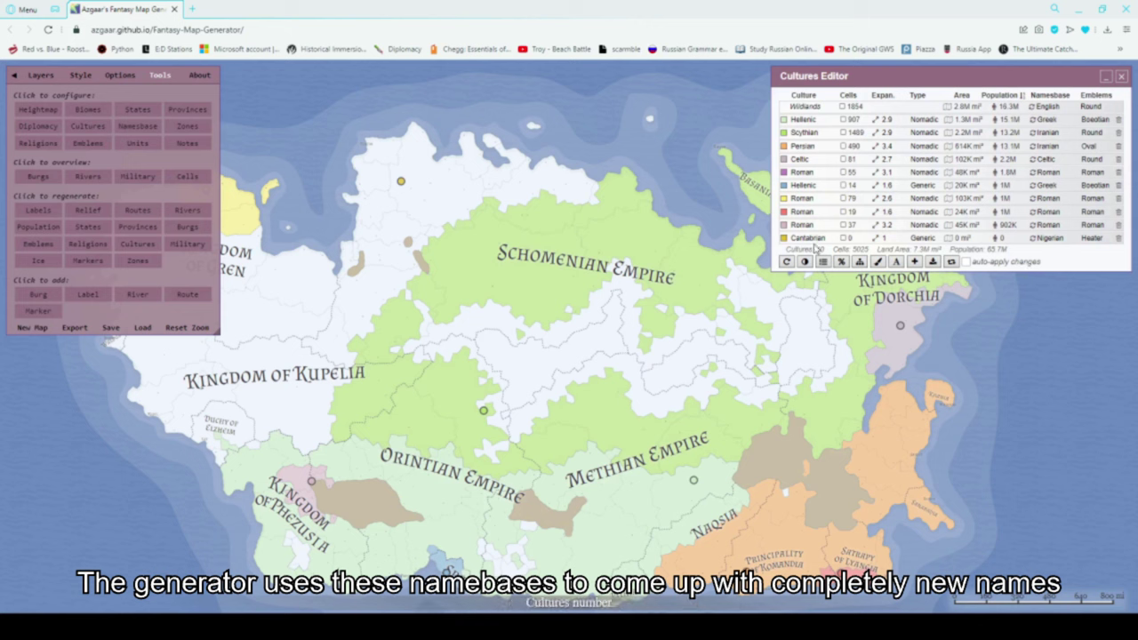
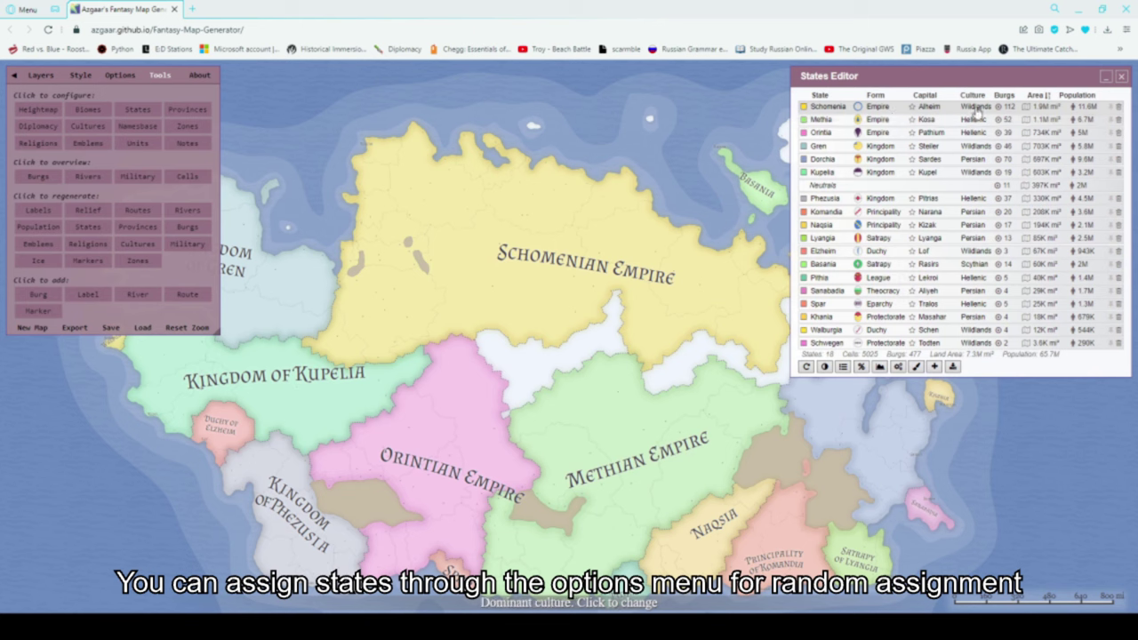
- Check the dominant culture setting of the Schomenia state in the States Editor
{"action": "left_click", "coordinate": [976, 106]}
{"action": "left_click", "coordinate": [977, 116]}
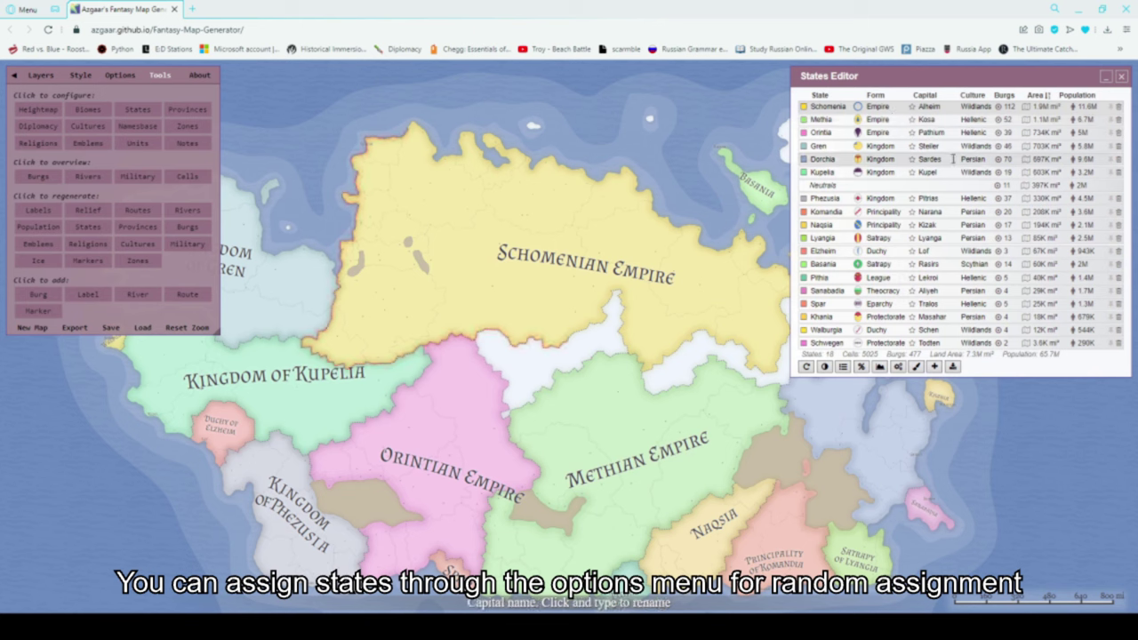
- Raise the states number in the map settings and lock that option so it stays fixed during new map generation
{"action": "left_click", "coordinate": [120, 75]}
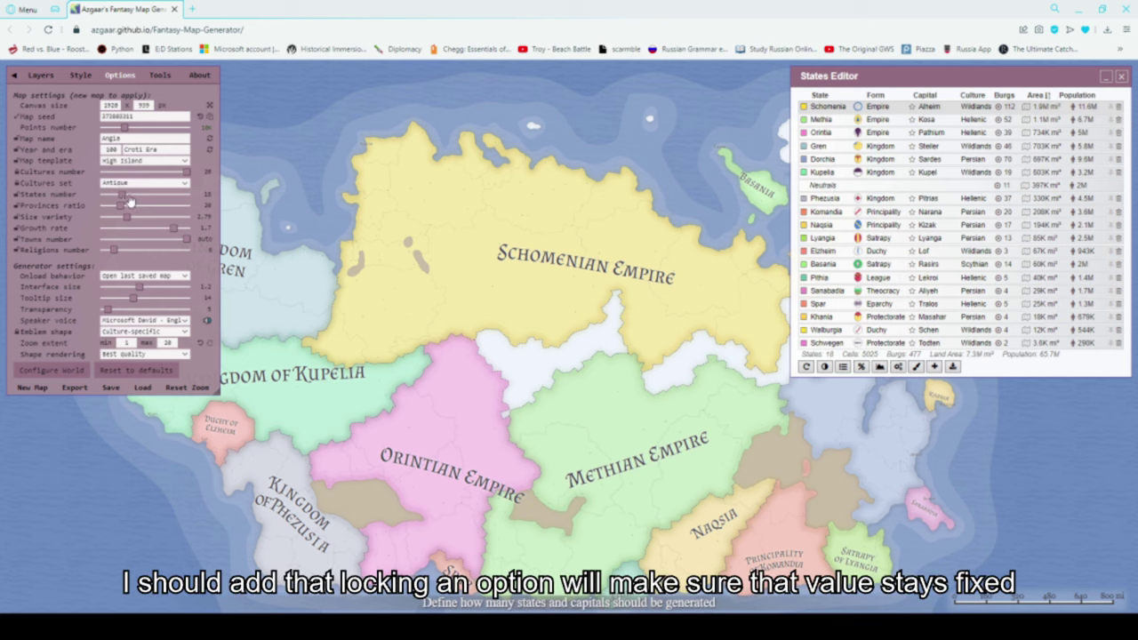
{"action": "left_click", "coordinate": [18, 201]}
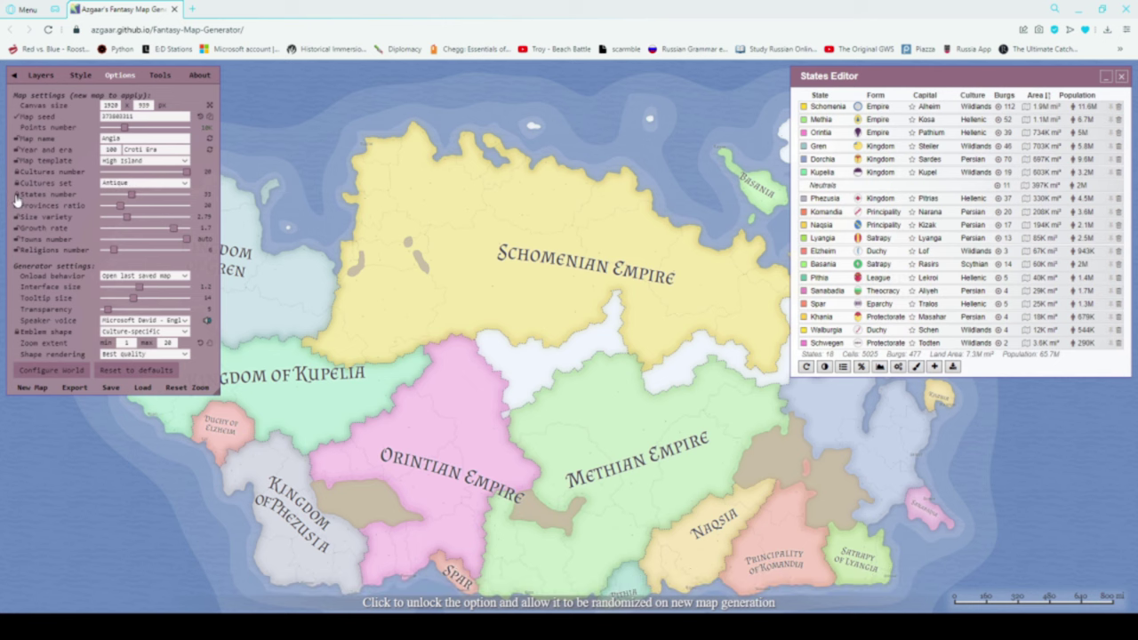
{"action": "left_click", "coordinate": [159, 75]}
{"action": "key", "text": "Tab"}
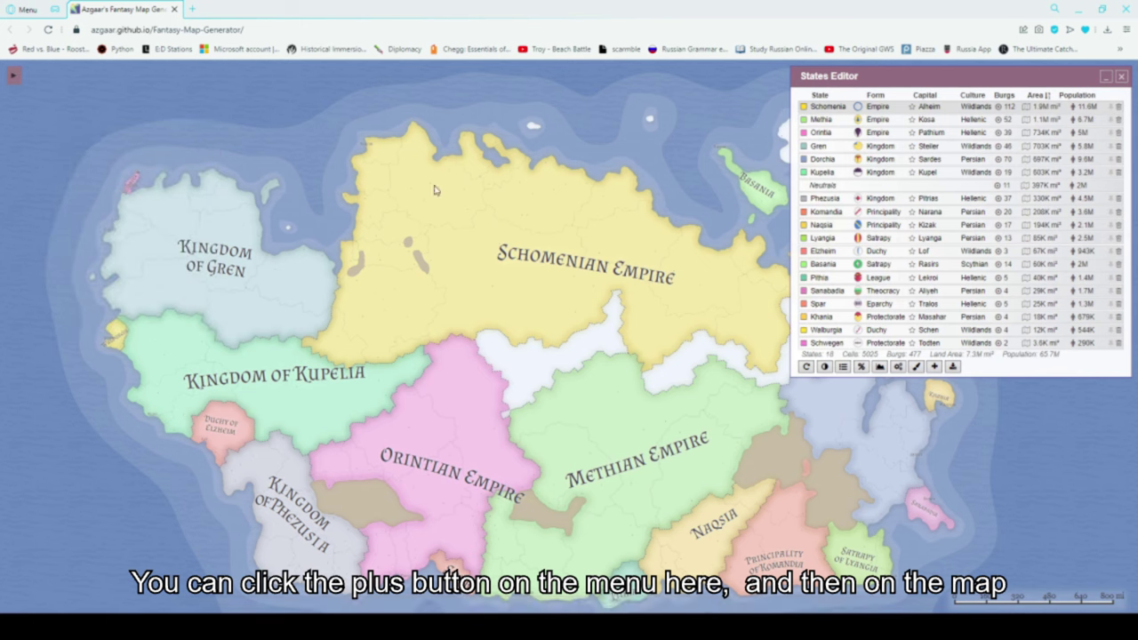
- Add a new state with its own capital on the north coast of the Schomenian Empire
{"action": "left_click", "coordinate": [935, 367]}
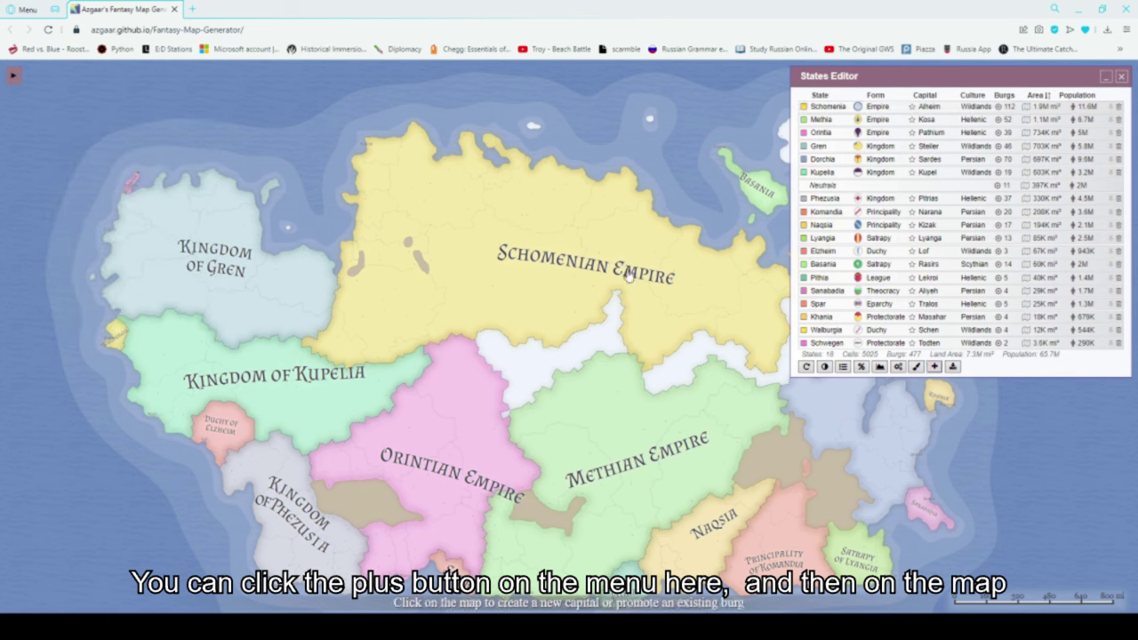
{"action": "left_click", "coordinate": [569, 180]}
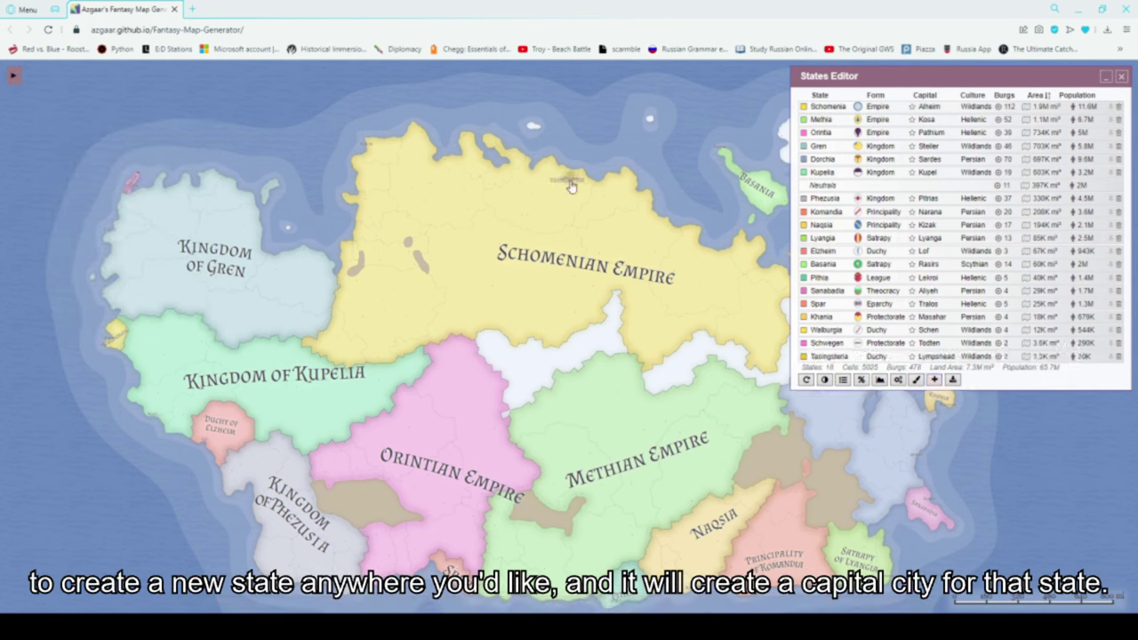
{"action": "scroll", "coordinate": [570, 179], "scroll_direction": "up", "scroll_amount": 3}
{"action": "scroll", "coordinate": [570, 178], "scroll_direction": "up", "scroll_amount": 2}
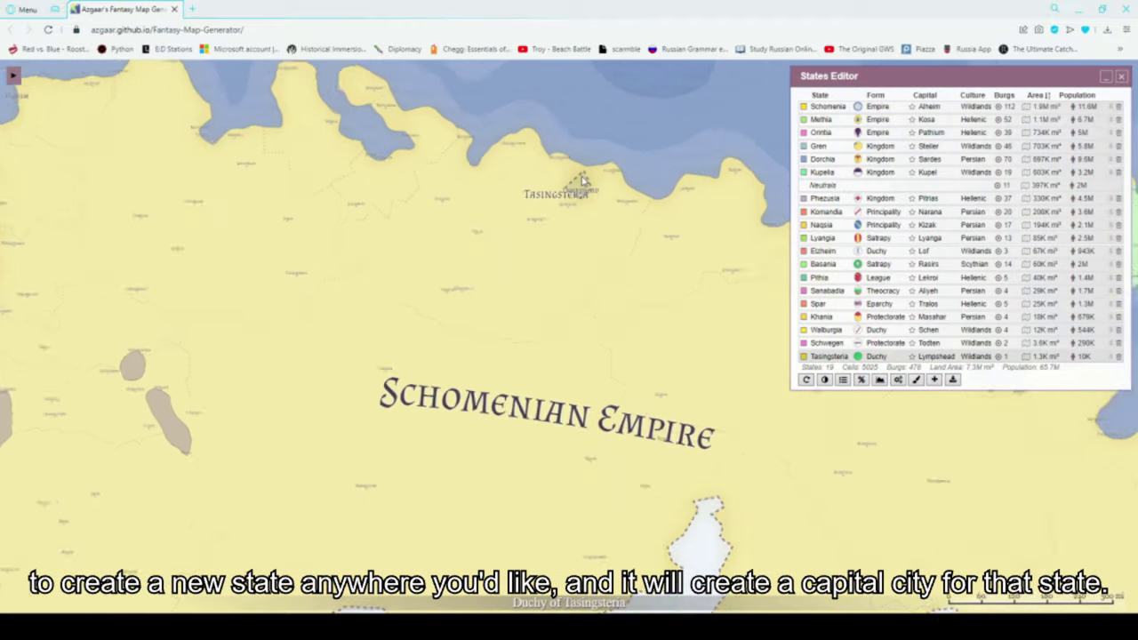
- Change the map color of the new Tasingsteria state to turquoise
{"action": "left_click", "coordinate": [805, 358]}
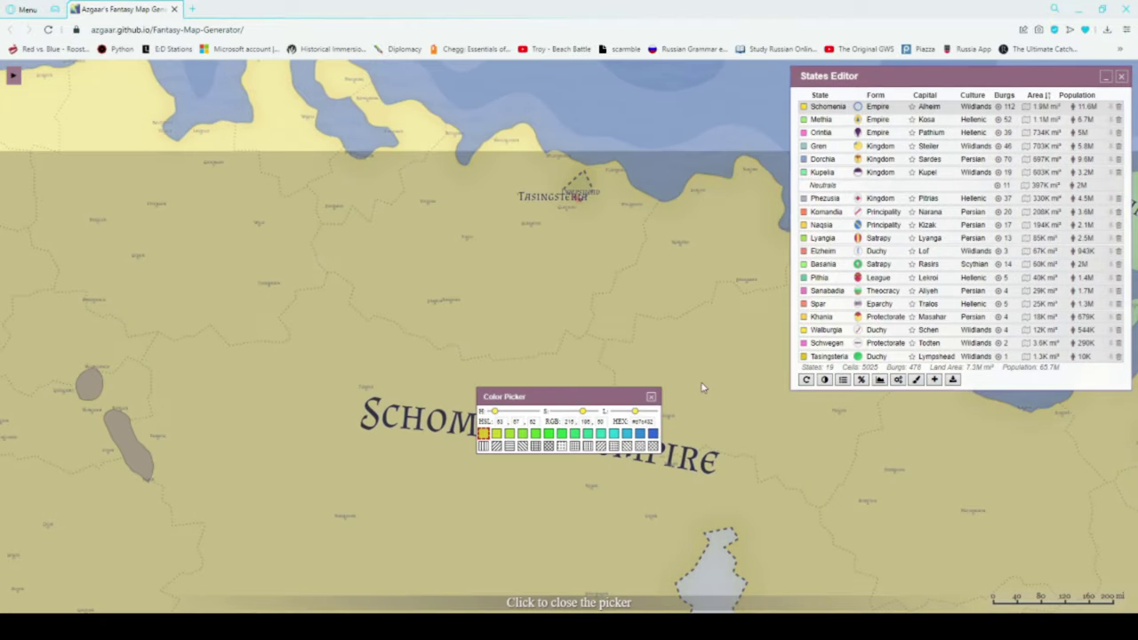
{"action": "left_click", "coordinate": [601, 437]}
{"action": "left_click", "coordinate": [648, 304]}
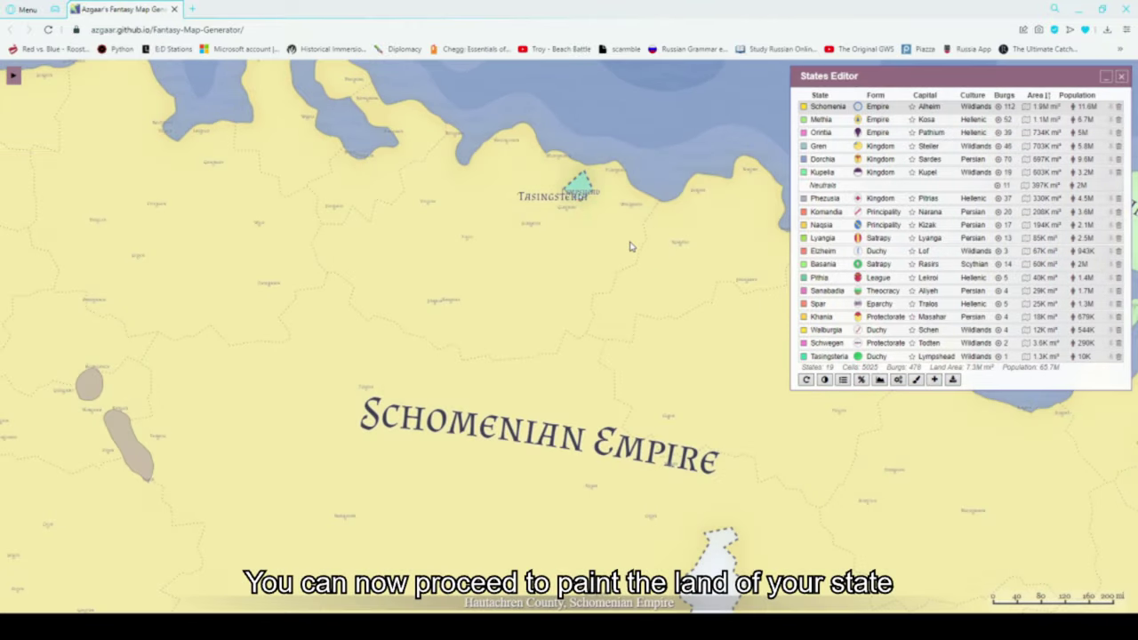
- Paint Tasingsteria's territory along the northern coast with brush size 15 and apply the assignment
{"action": "left_click_drag", "start_coordinate": [630, 246], "coordinate": [624, 311]}
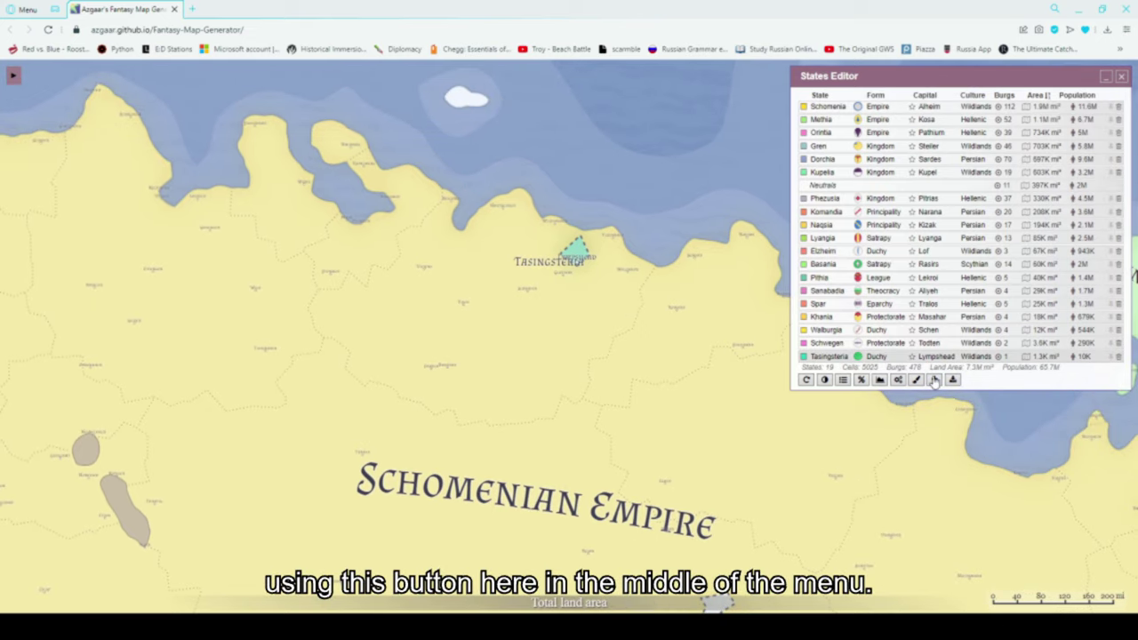
{"action": "left_click", "coordinate": [916, 380]}
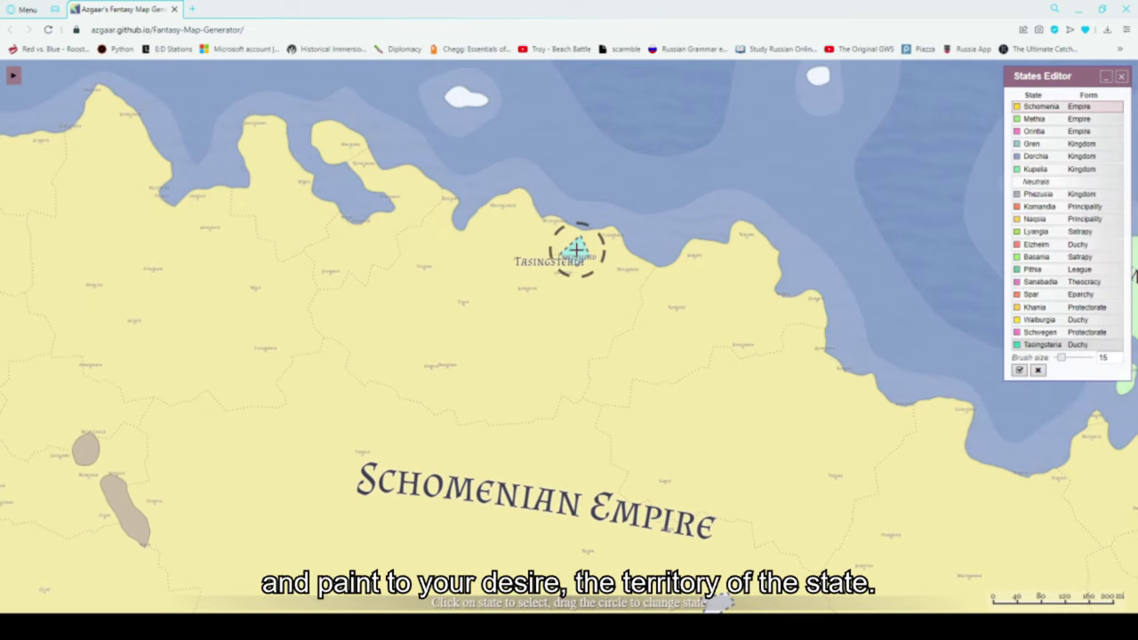
{"action": "left_click", "coordinate": [1042, 345]}
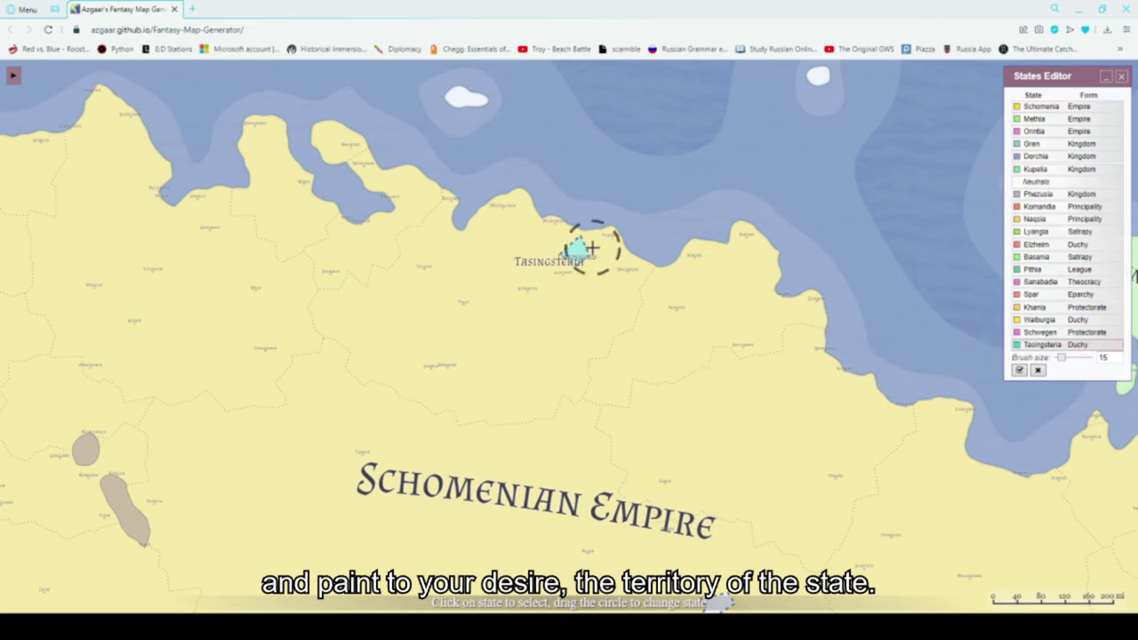
{"action": "mouse_move", "coordinate": [589, 247]}
{"action": "left_mouse_down"}
{"action": "mouse_move", "coordinate": [622, 259]}
{"action": "mouse_move", "coordinate": [604, 269]}
{"action": "mouse_move", "coordinate": [459, 225]}
{"action": "mouse_move", "coordinate": [576, 241]}
{"action": "mouse_move", "coordinate": [555, 262]}
{"action": "mouse_move", "coordinate": [516, 209]}
{"action": "mouse_move", "coordinate": [505, 256]}
{"action": "mouse_move", "coordinate": [409, 239]}
{"action": "mouse_move", "coordinate": [428, 188]}
{"action": "mouse_move", "coordinate": [412, 224]}
{"action": "mouse_move", "coordinate": [334, 140]}
{"action": "mouse_move", "coordinate": [402, 244]}
{"action": "mouse_move", "coordinate": [595, 282]}
{"action": "mouse_move", "coordinate": [751, 259]}
{"action": "left_mouse_up"}
{"action": "left_click", "coordinate": [1019, 370]}
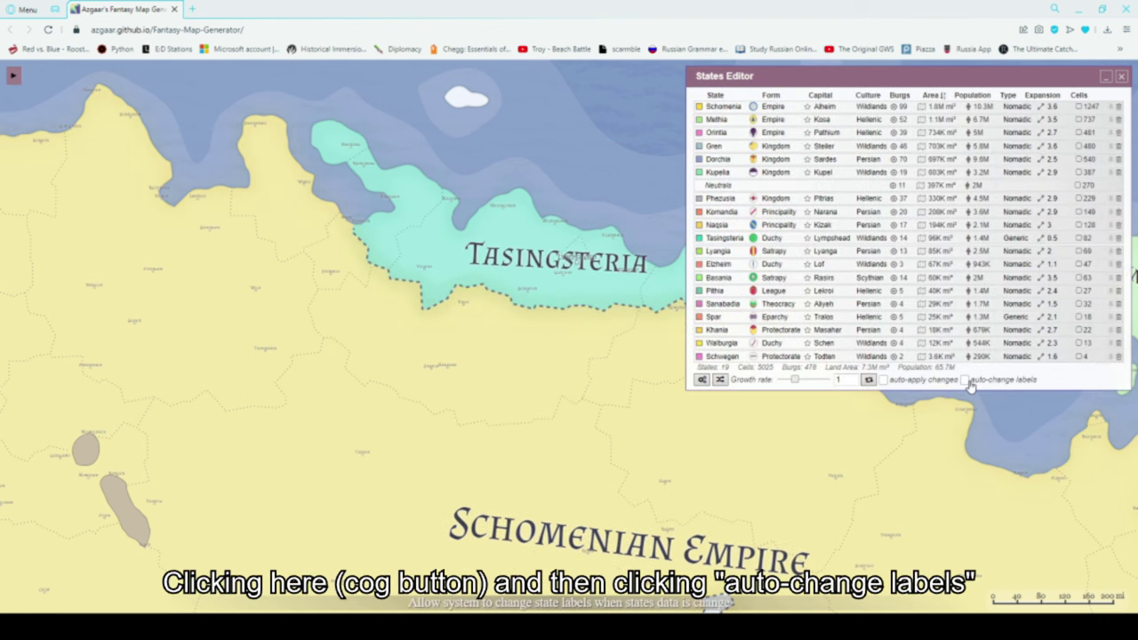
- With auto-change labels enabled, extend Tasingsteria's territory southeast along the coast into the Schomenian Empire and apply it
{"action": "left_click", "coordinate": [702, 379]}
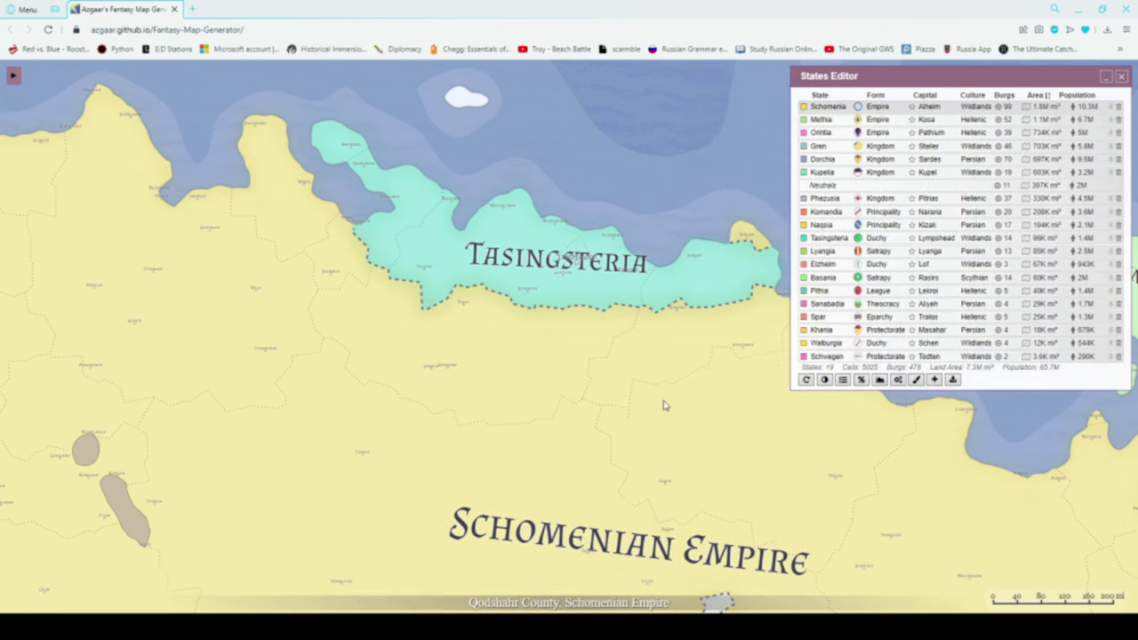
{"action": "scroll", "coordinate": [633, 354], "scroll_direction": "down", "scroll_amount": 2}
{"action": "scroll", "coordinate": [633, 354], "scroll_direction": "down", "scroll_amount": 1}
{"action": "left_click", "coordinate": [916, 379]}
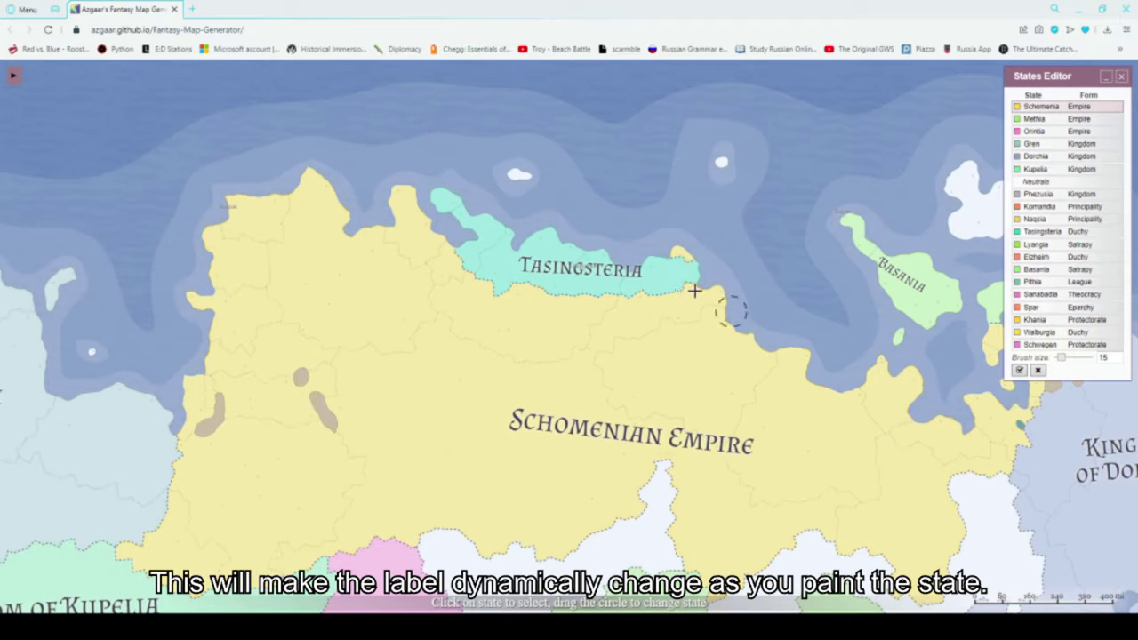
{"action": "left_click", "coordinate": [681, 275]}
{"action": "mouse_move", "coordinate": [789, 345]}
{"action": "left_mouse_down"}
{"action": "mouse_move", "coordinate": [754, 356]}
{"action": "mouse_move", "coordinate": [690, 302]}
{"action": "mouse_move", "coordinate": [639, 353]}
{"action": "mouse_move", "coordinate": [730, 315]}
{"action": "mouse_move", "coordinate": [658, 302]}
{"action": "mouse_move", "coordinate": [681, 367]}
{"action": "left_mouse_up"}
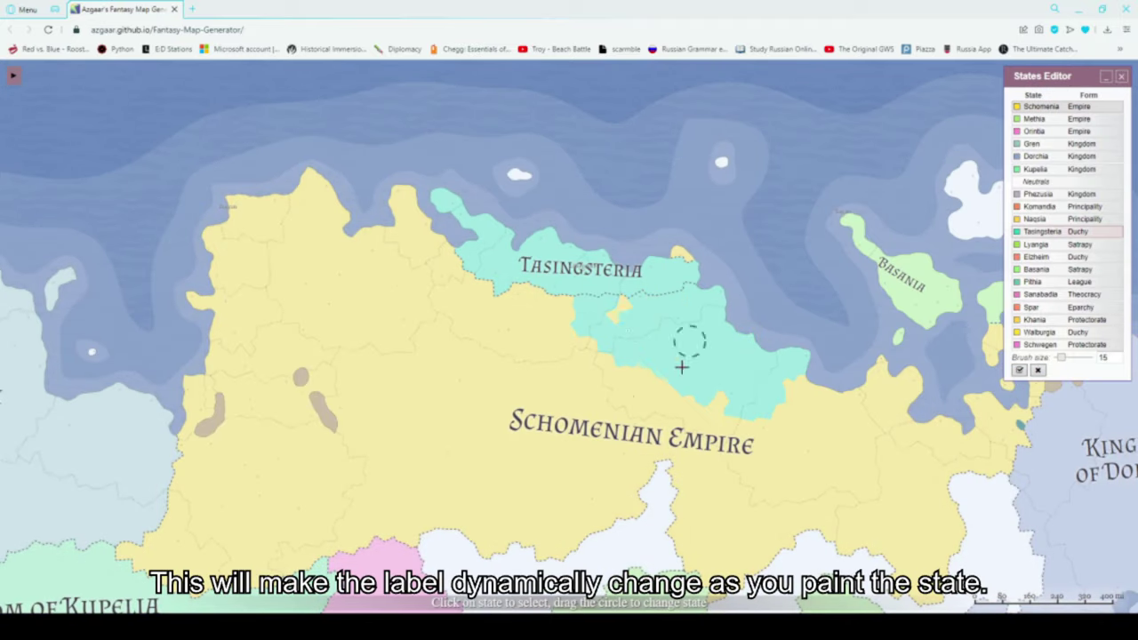
{"action": "left_click", "coordinate": [1019, 369]}
- Reshape the Duchy of Tasingsteria label by extending its path southeast and adjusting the middle control point
{"action": "left_click", "coordinate": [662, 330]}
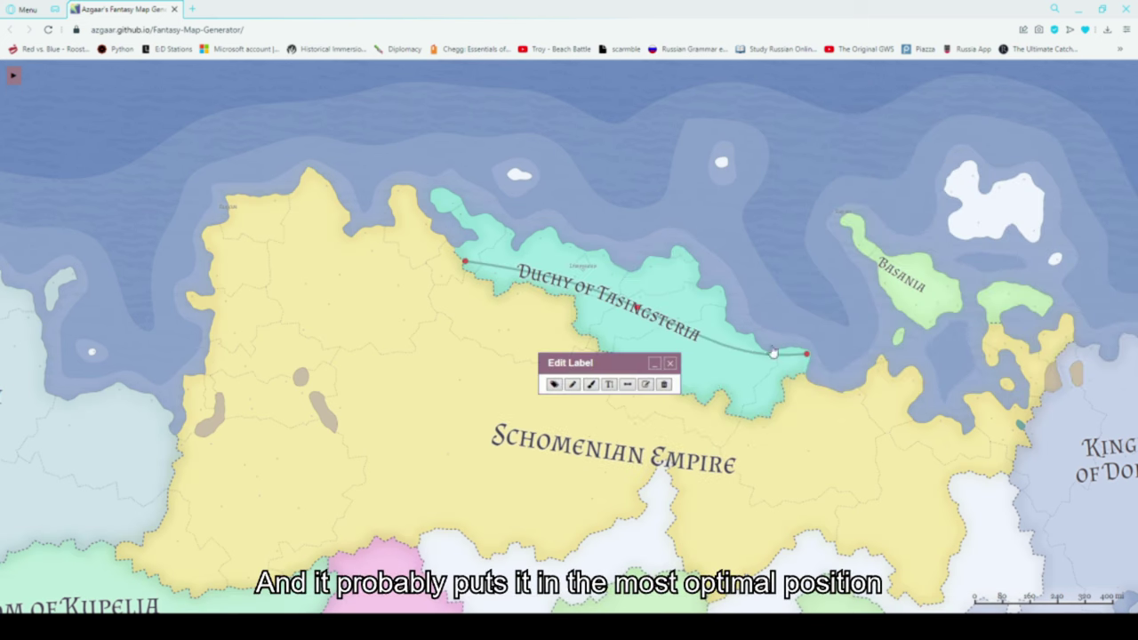
{"action": "left_click_drag", "start_coordinate": [805, 354], "coordinate": [872, 421]}
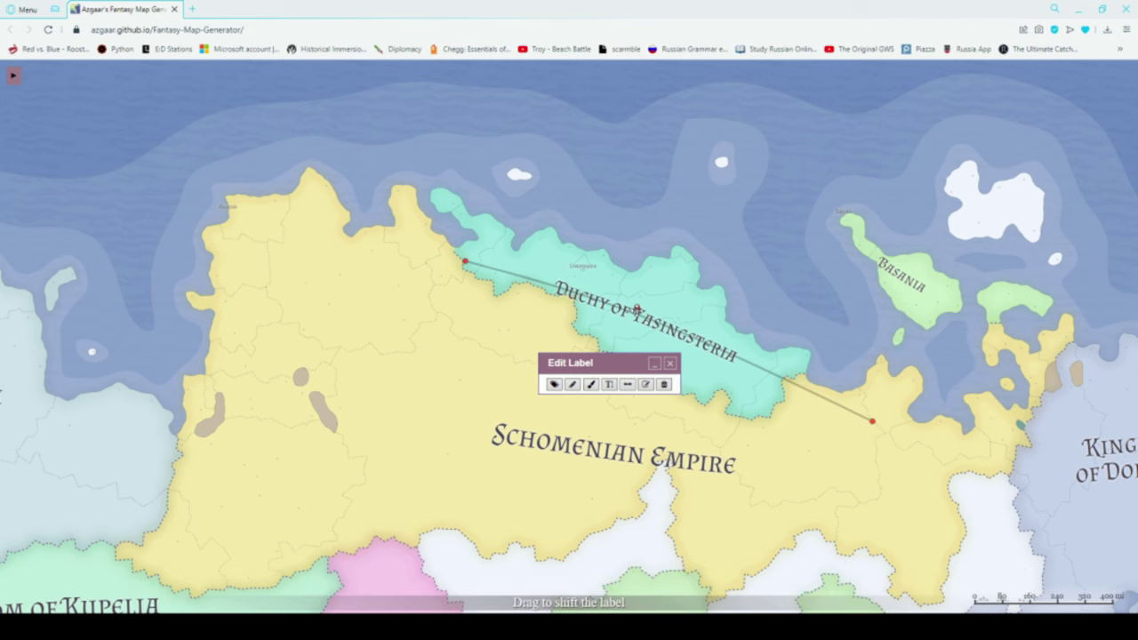
{"action": "left_click_drag", "start_coordinate": [637, 307], "coordinate": [641, 295]}
{"action": "left_click", "coordinate": [671, 362]}
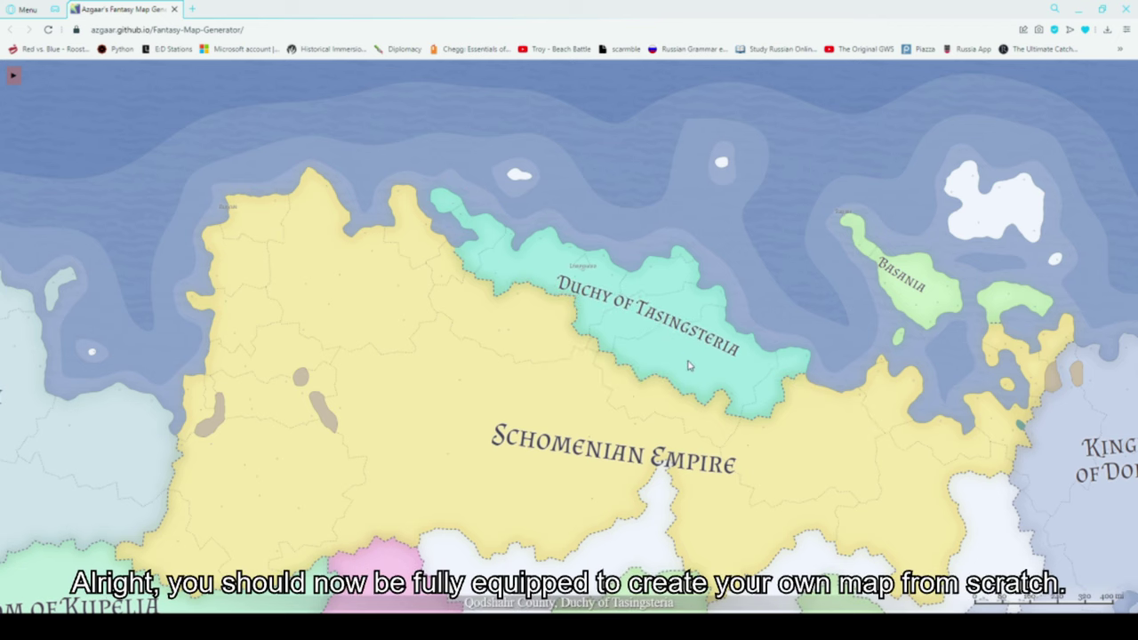
- Examine the map data export options, including the image formats, PNG / JPEG scale and GeoJSON choices
{"action": "scroll", "coordinate": [649, 356], "scroll_direction": "down", "scroll_amount": 1}
{"action": "scroll", "coordinate": [647, 336], "scroll_direction": "down", "scroll_amount": 3}
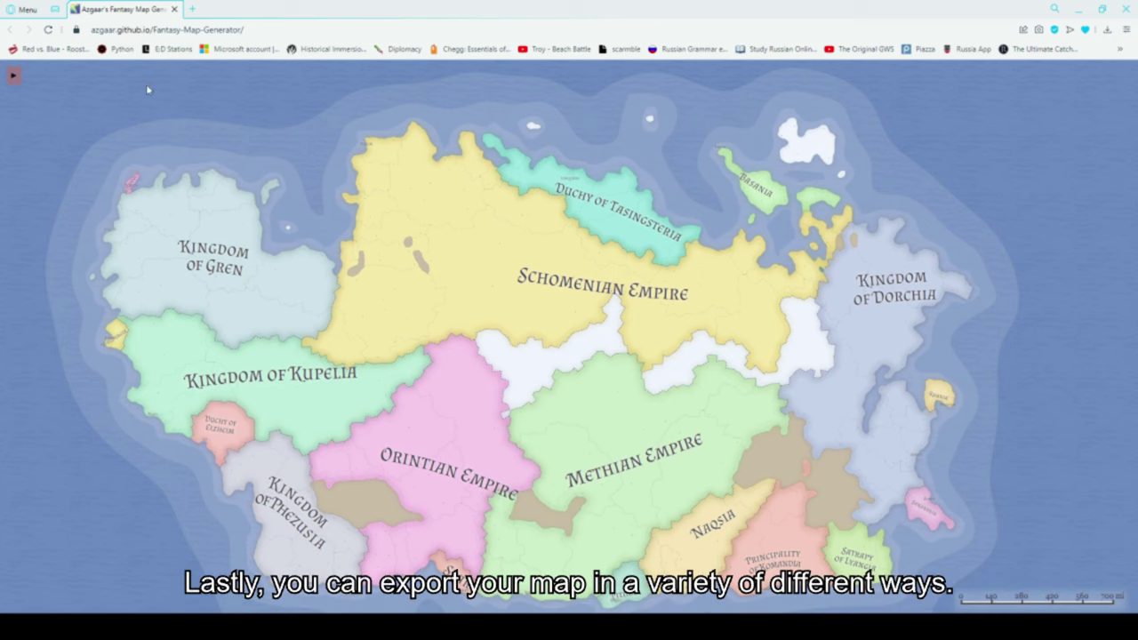
{"action": "left_click", "coordinate": [14, 76]}
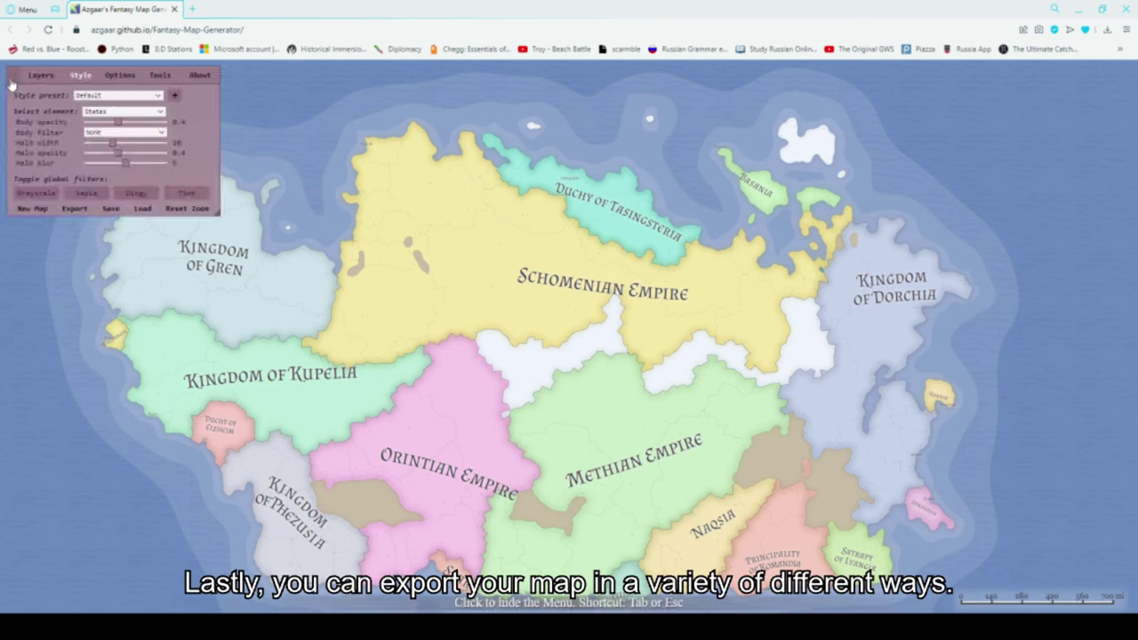
{"action": "left_click", "coordinate": [75, 210]}
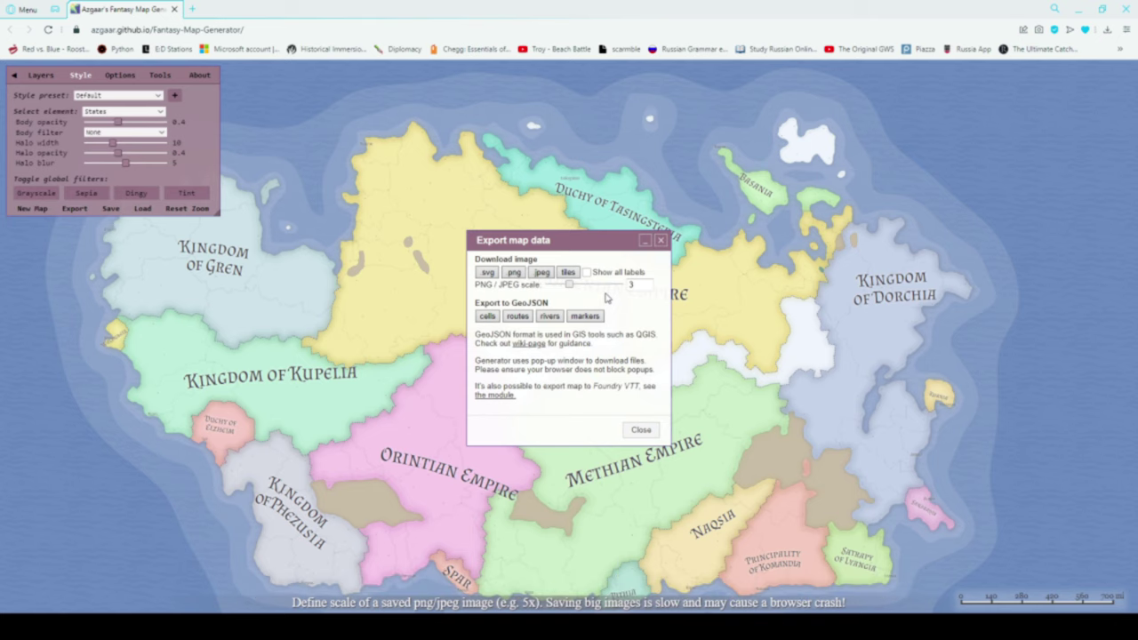
{"action": "left_click", "coordinate": [642, 433]}
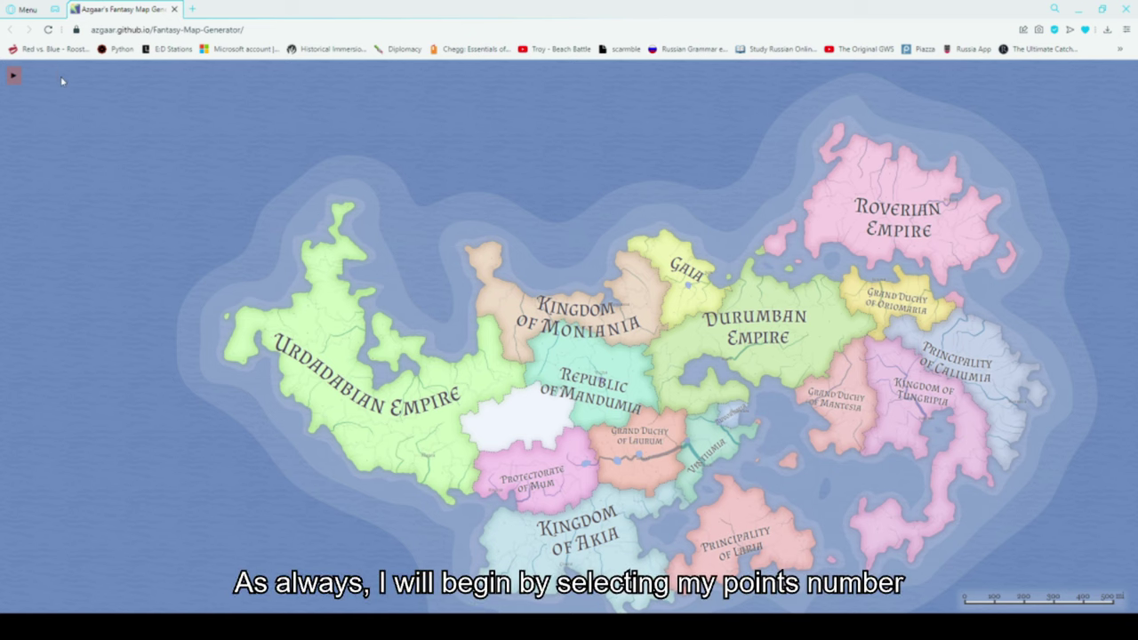
- Set the points number to 60K and the states number, provinces ratio and religions number to 0, and generate a new map
{"action": "left_click", "coordinate": [13, 75]}
{"action": "left_click", "coordinate": [120, 76]}
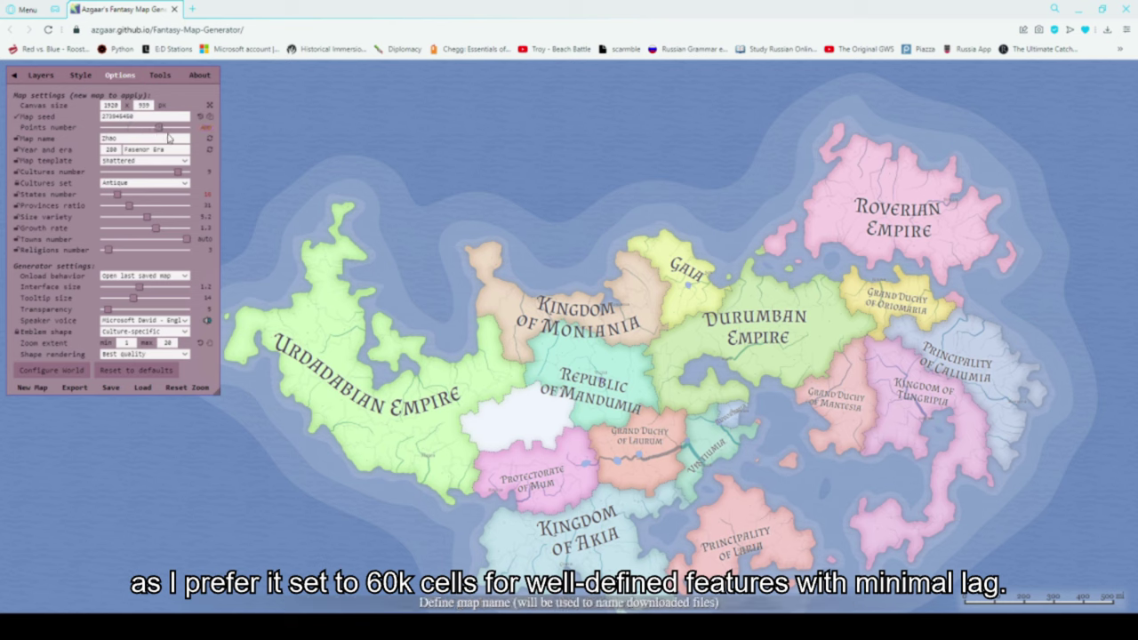
{"action": "left_click_drag", "start_coordinate": [116, 194], "coordinate": [103, 193]}
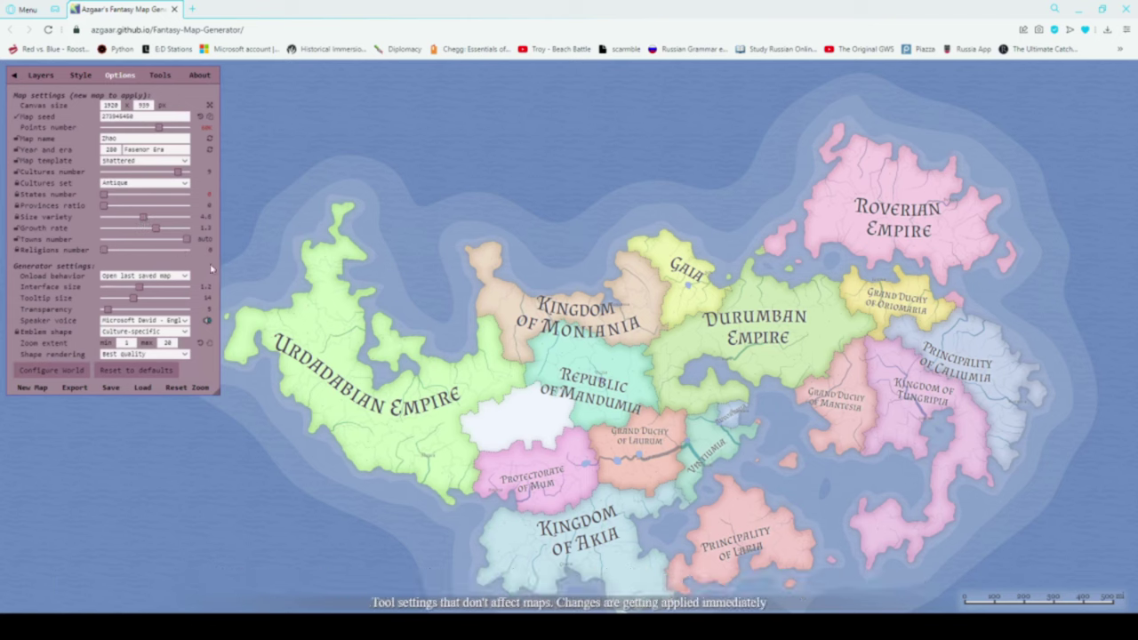
{"action": "left_click", "coordinate": [15, 76]}
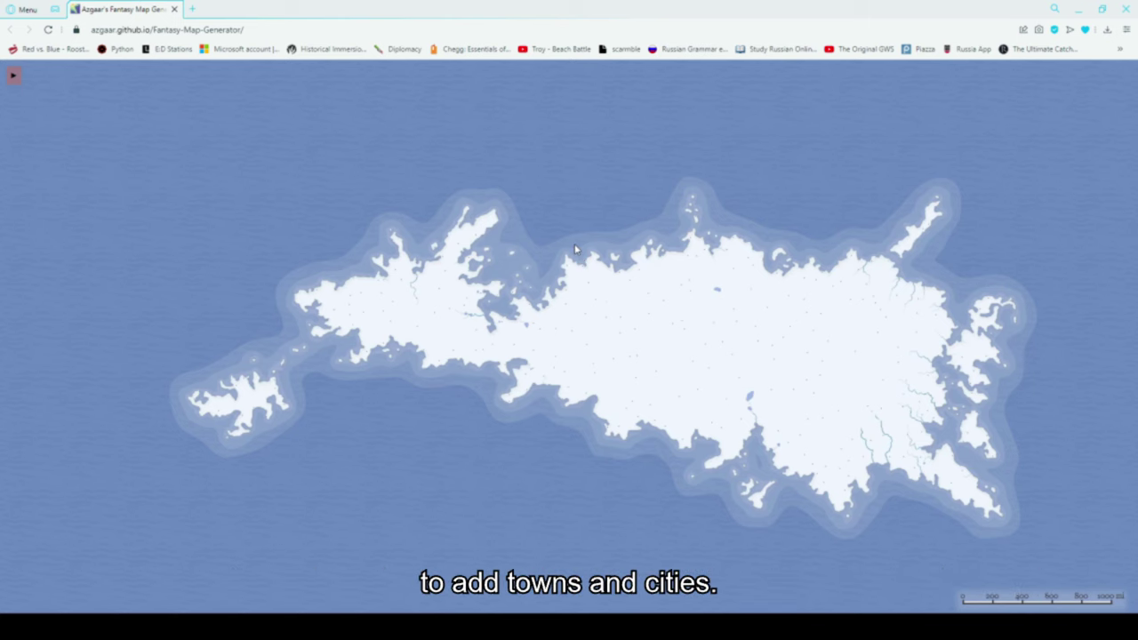
{"action": "scroll", "coordinate": [635, 330], "scroll_direction": "up", "scroll_amount": 5}
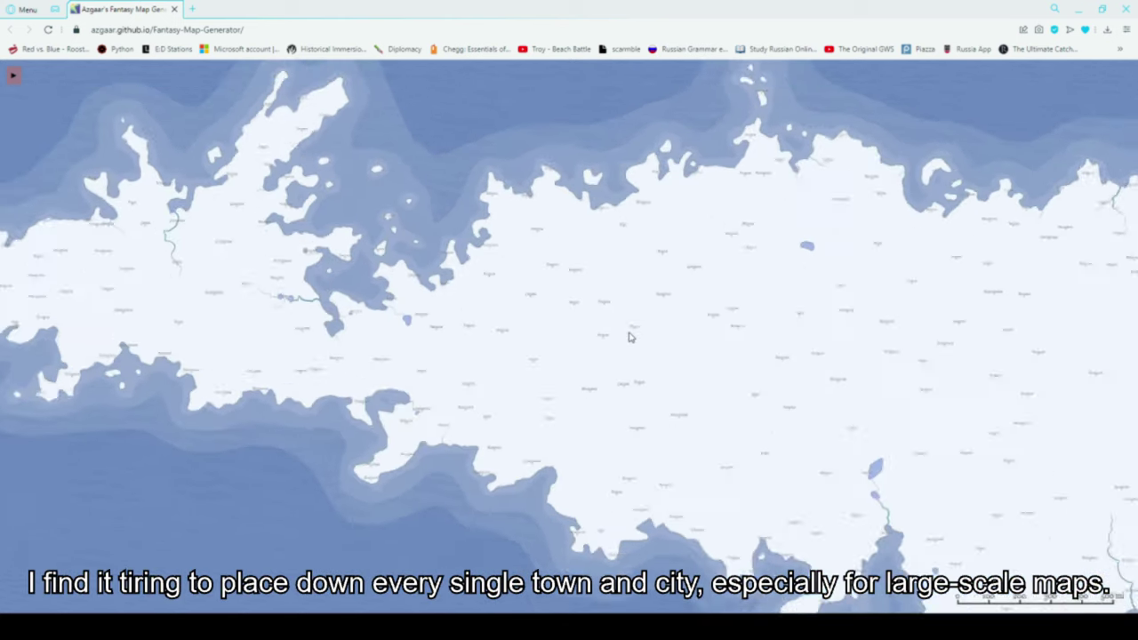
{"action": "scroll", "coordinate": [615, 343], "scroll_direction": "down", "scroll_amount": 5}
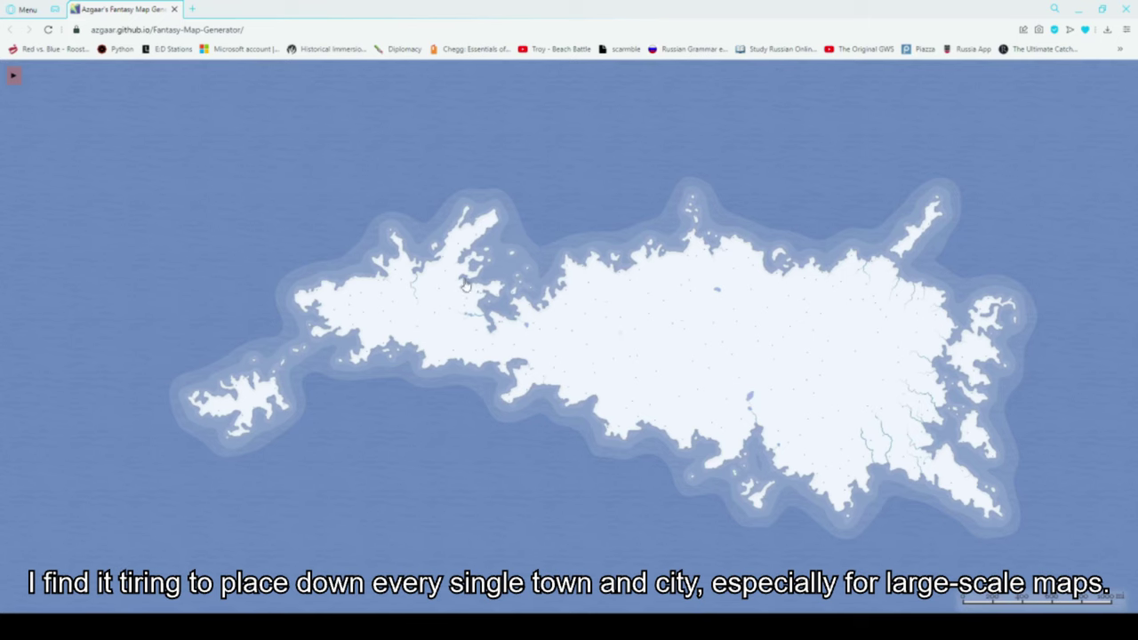
- Open the new map's heightmap for editing in Erase mode
{"action": "left_click", "coordinate": [13, 76]}
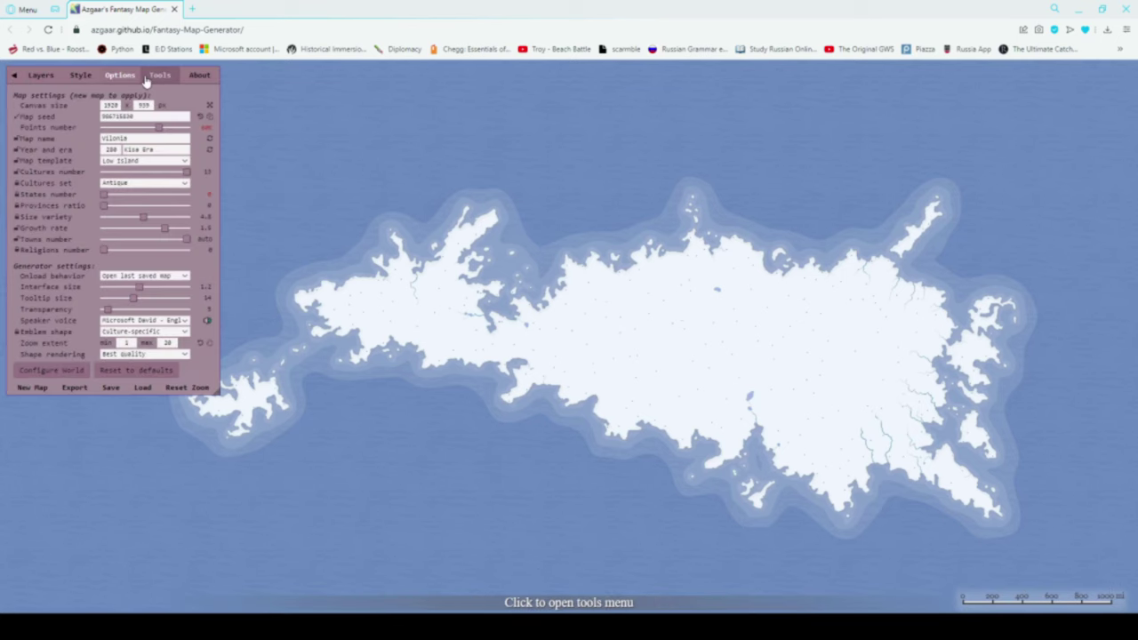
{"action": "left_click", "coordinate": [160, 75]}
{"action": "left_click", "coordinate": [40, 111]}
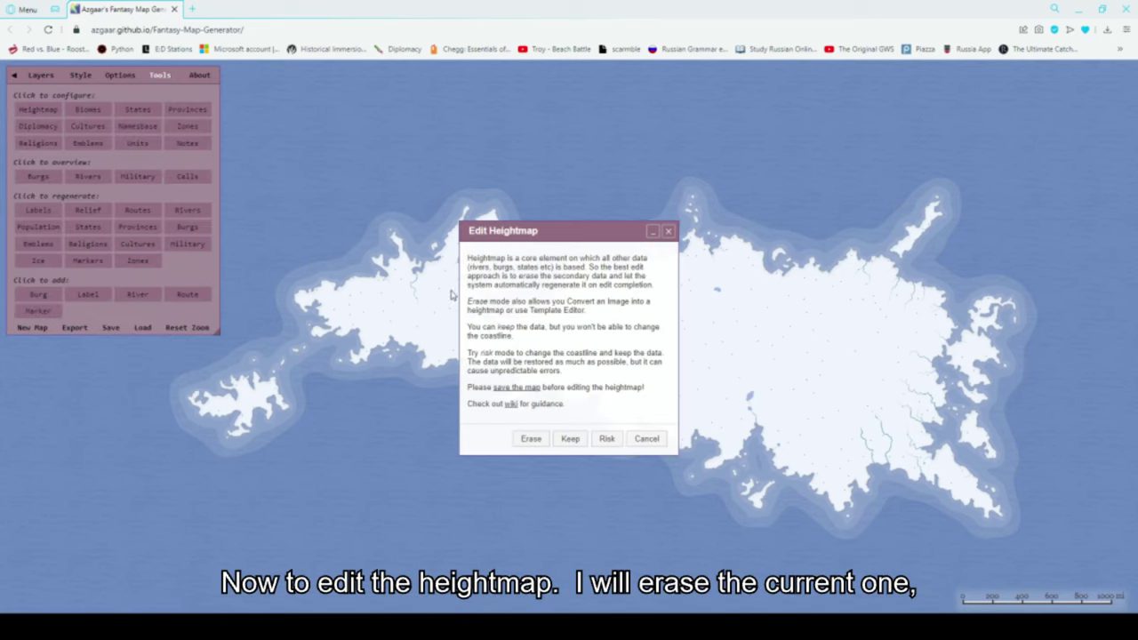
{"action": "left_click", "coordinate": [530, 439]}
- Lower all land below sea level using the lower-elevation brush with radius 99 and power 10
{"action": "left_click", "coordinate": [1028, 102]}
{"action": "left_click_drag", "start_coordinate": [1027, 117], "coordinate": [1092, 117]}
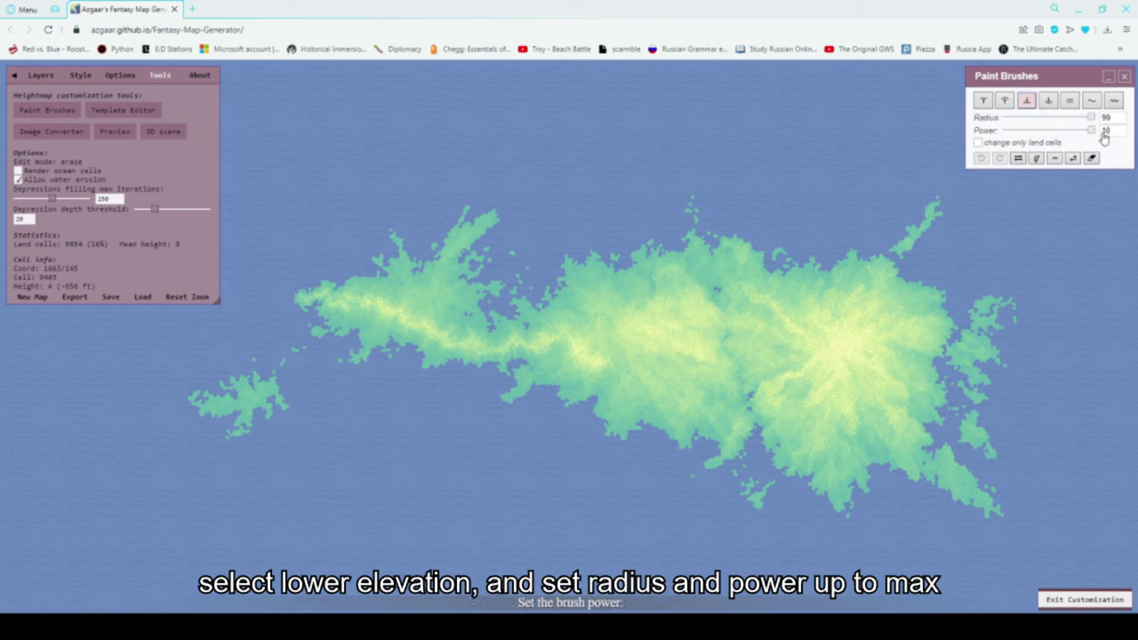
{"action": "mouse_move", "coordinate": [1000, 213]}
{"action": "left_mouse_down"}
{"action": "mouse_move", "coordinate": [888, 275]}
{"action": "mouse_move", "coordinate": [849, 270]}
{"action": "mouse_move", "coordinate": [959, 324]}
{"action": "mouse_move", "coordinate": [881, 522]}
{"action": "mouse_move", "coordinate": [984, 481]}
{"action": "mouse_move", "coordinate": [923, 391]}
{"action": "mouse_move", "coordinate": [731, 267]}
{"action": "mouse_move", "coordinate": [655, 243]}
{"action": "mouse_move", "coordinate": [403, 253]}
{"action": "mouse_move", "coordinate": [295, 318]}
{"action": "mouse_move", "coordinate": [204, 401]}
{"action": "mouse_move", "coordinate": [254, 426]}
{"action": "mouse_move", "coordinate": [415, 353]}
{"action": "mouse_move", "coordinate": [575, 333]}
{"action": "mouse_move", "coordinate": [758, 373]}
{"action": "mouse_move", "coordinate": [820, 450]}
{"action": "mouse_move", "coordinate": [698, 454]}
{"action": "mouse_move", "coordinate": [559, 392]}
{"action": "mouse_move", "coordinate": [461, 390]}
{"action": "mouse_move", "coordinate": [409, 422]}
{"action": "left_mouse_up"}
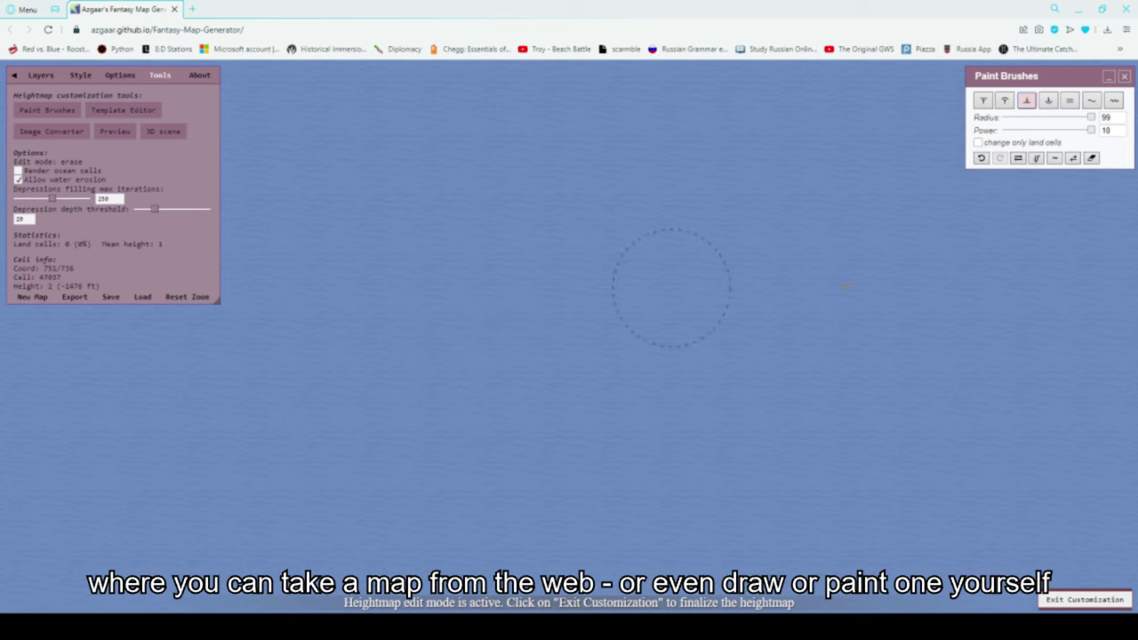
- Choose the raise-elevation brush and set its radius to 48 and power to 5
{"action": "left_click", "coordinate": [1071, 603]}
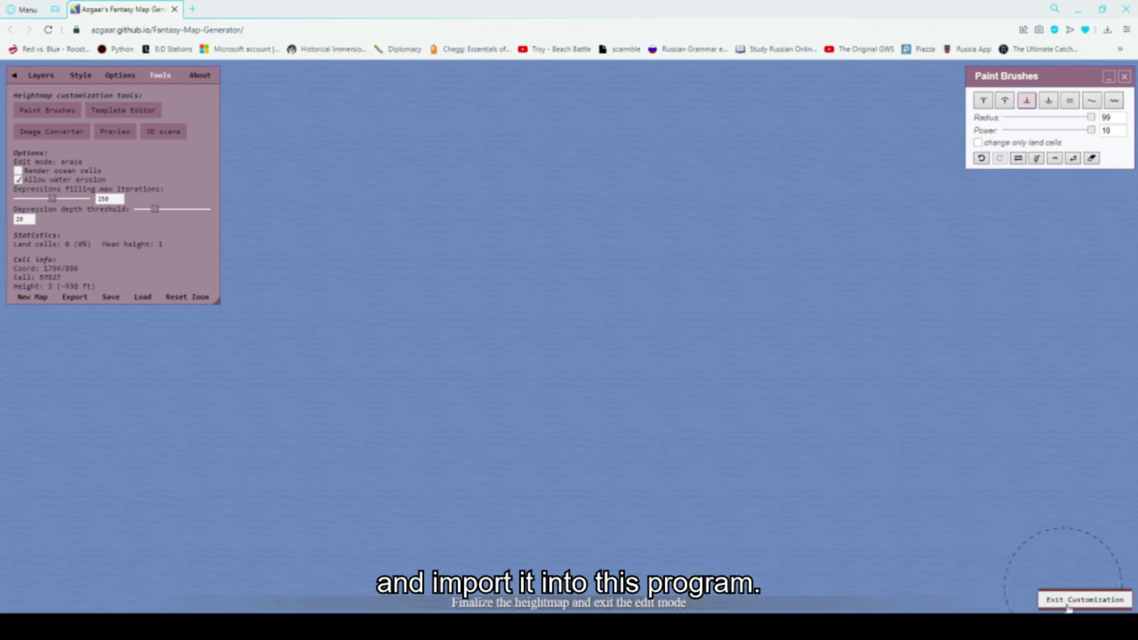
{"action": "left_click", "coordinate": [1069, 602]}
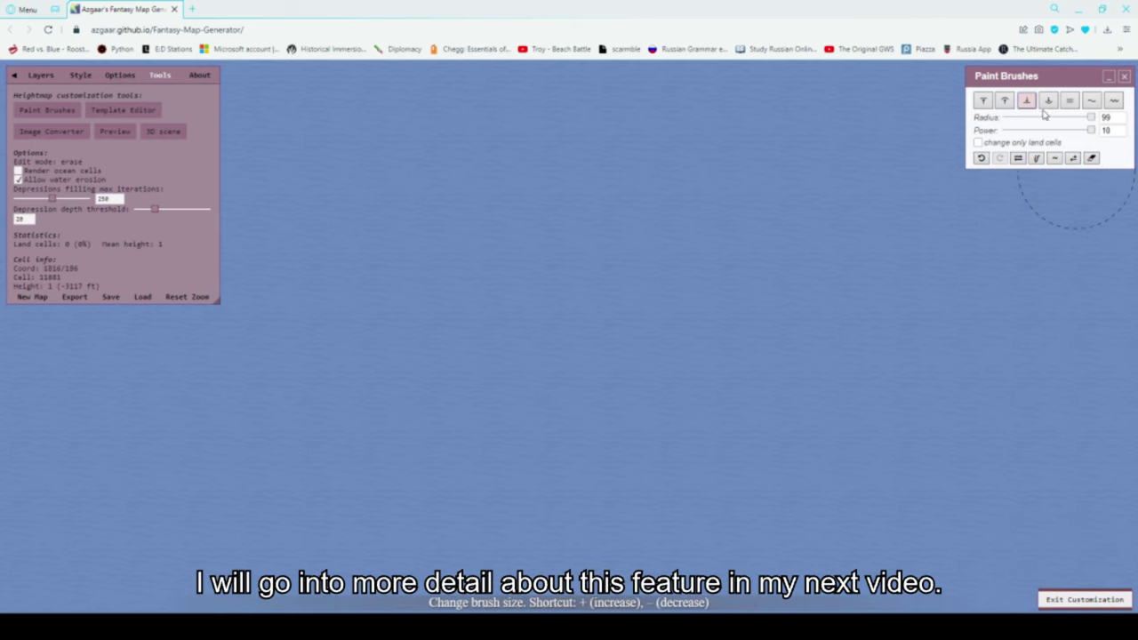
{"action": "left_click", "coordinate": [983, 99]}
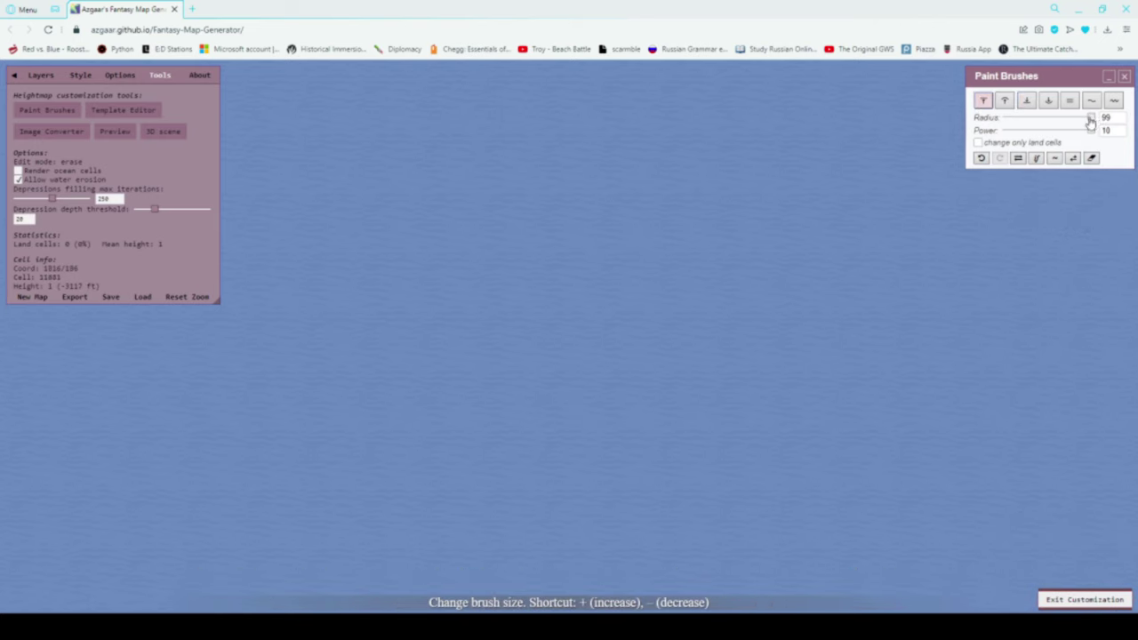
{"action": "mouse_move", "coordinate": [1090, 121]}
{"action": "left_mouse_down"}
{"action": "mouse_move", "coordinate": [1047, 119]}
{"action": "mouse_move", "coordinate": [1073, 131]}
{"action": "mouse_move", "coordinate": [1044, 131]}
{"action": "left_mouse_up"}
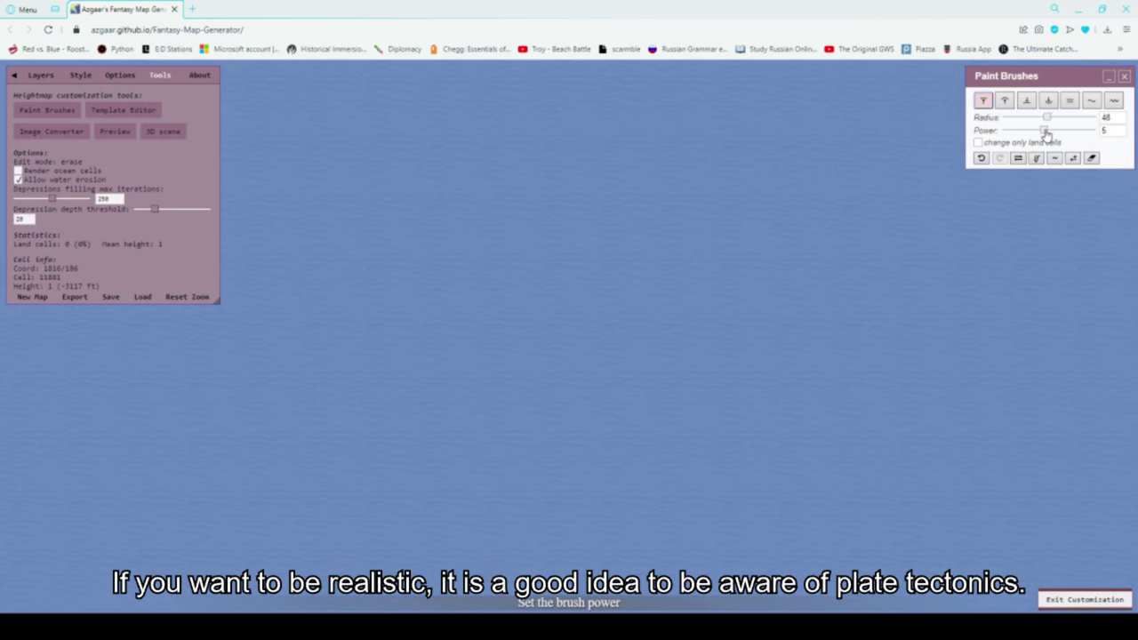
- Paint one large island with a high diagonal central ridge, finalize the heightmap and open the biomes editor
{"action": "mouse_move", "coordinate": [480, 308]}
{"action": "left_mouse_down"}
{"action": "mouse_move", "coordinate": [560, 235]}
{"action": "mouse_move", "coordinate": [525, 284]}
{"action": "mouse_move", "coordinate": [546, 387]}
{"action": "mouse_move", "coordinate": [611, 391]}
{"action": "mouse_move", "coordinate": [526, 373]}
{"action": "mouse_move", "coordinate": [723, 307]}
{"action": "mouse_move", "coordinate": [622, 440]}
{"action": "mouse_move", "coordinate": [676, 380]}
{"action": "mouse_move", "coordinate": [507, 482]}
{"action": "mouse_move", "coordinate": [498, 445]}
{"action": "mouse_move", "coordinate": [546, 343]}
{"action": "mouse_move", "coordinate": [745, 251]}
{"action": "left_mouse_up"}
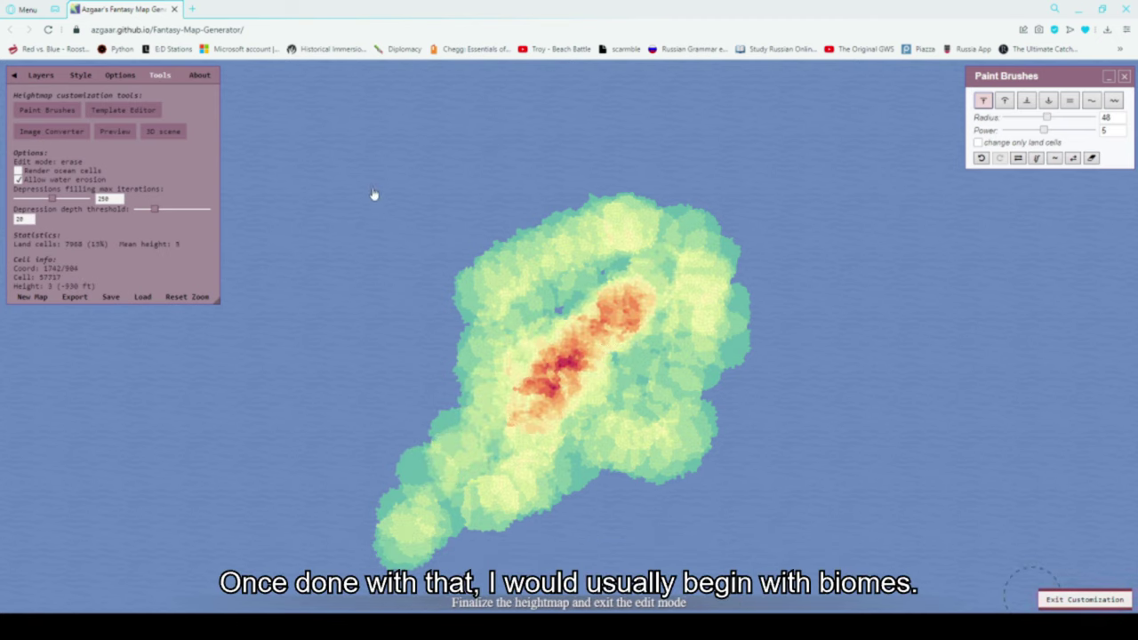
{"action": "left_click", "coordinate": [87, 109]}
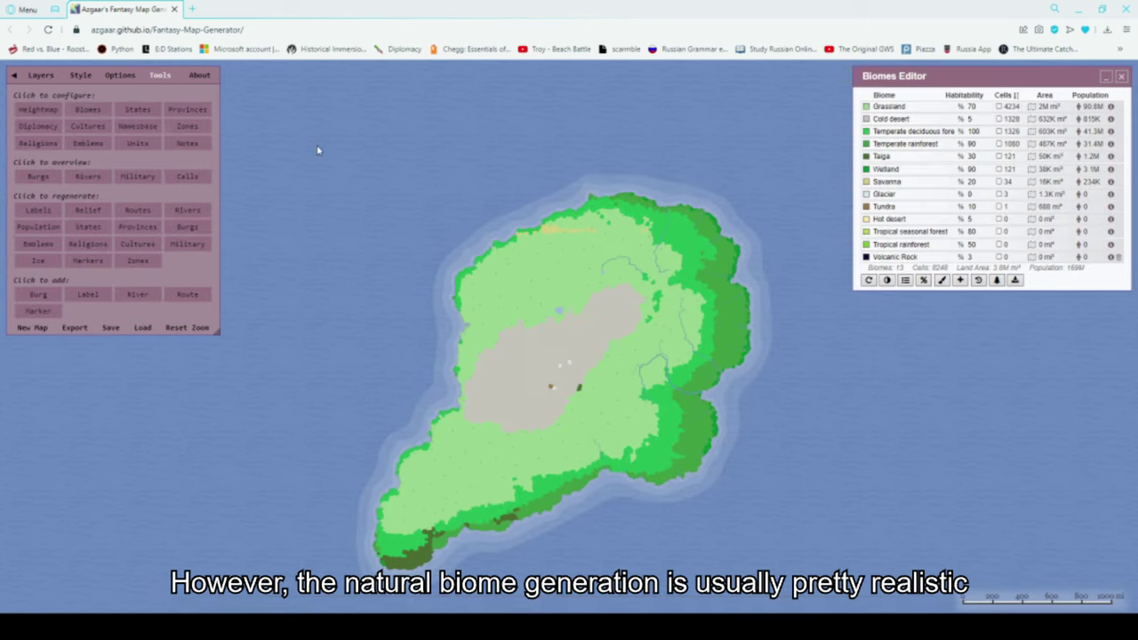
- Open the world configuration and shift the map's latitudes to 45
{"action": "left_click", "coordinate": [124, 77]}
{"action": "left_click", "coordinate": [52, 371]}
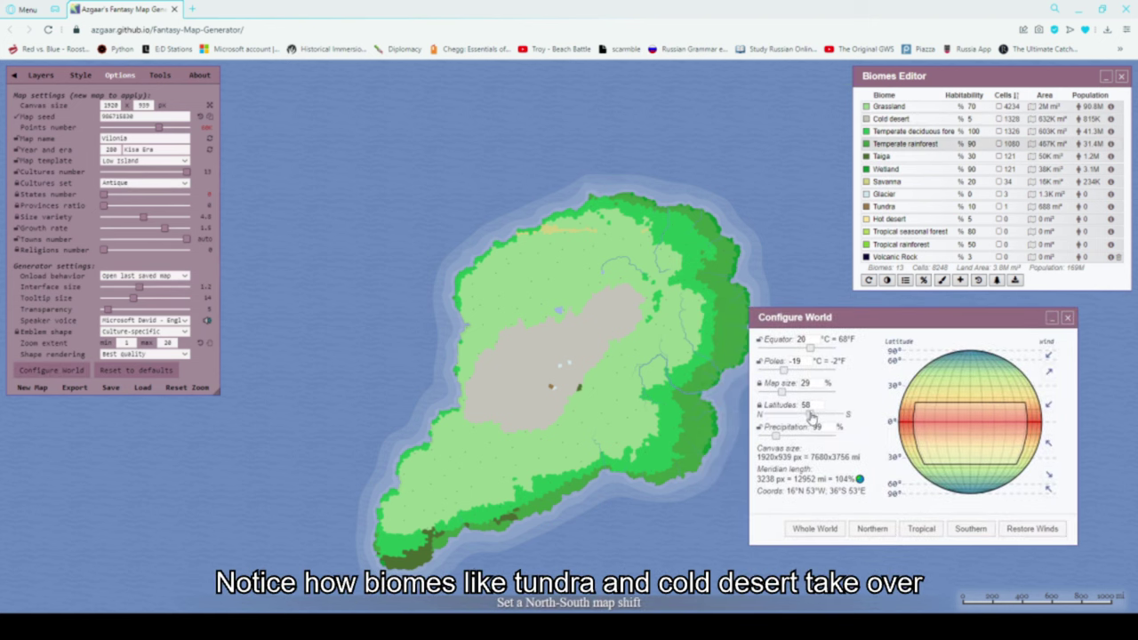
{"action": "left_click_drag", "start_coordinate": [819, 418], "coordinate": [799, 425]}
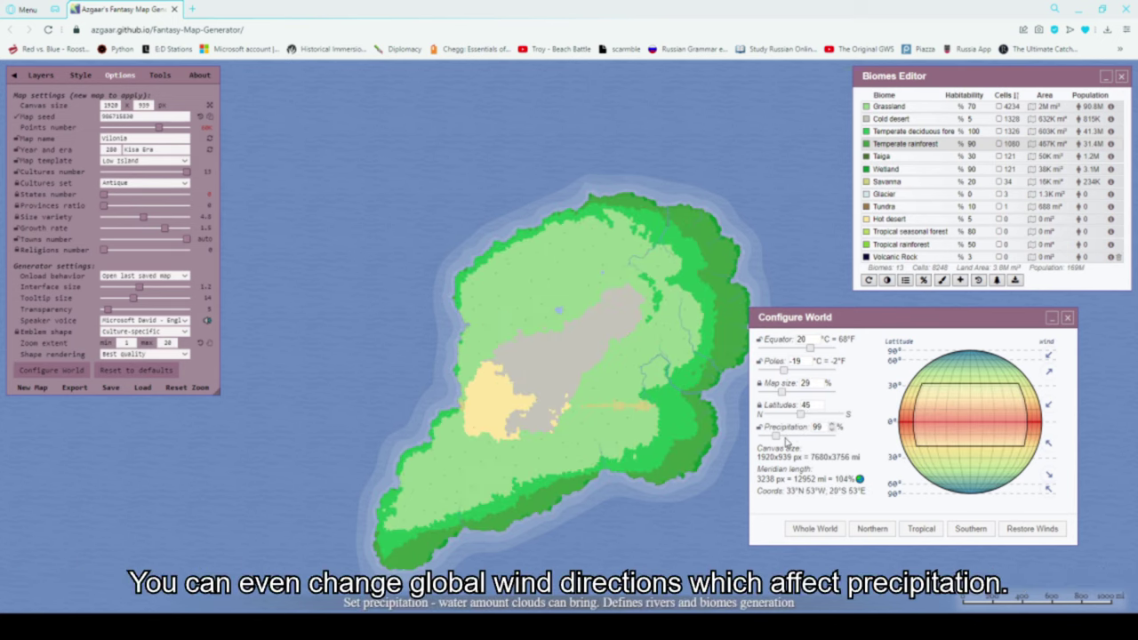
- Rotate the wind direction of the band just north of the equator four times, and close the world configuration and biomes editor
{"action": "left_click", "coordinate": [1049, 407]}
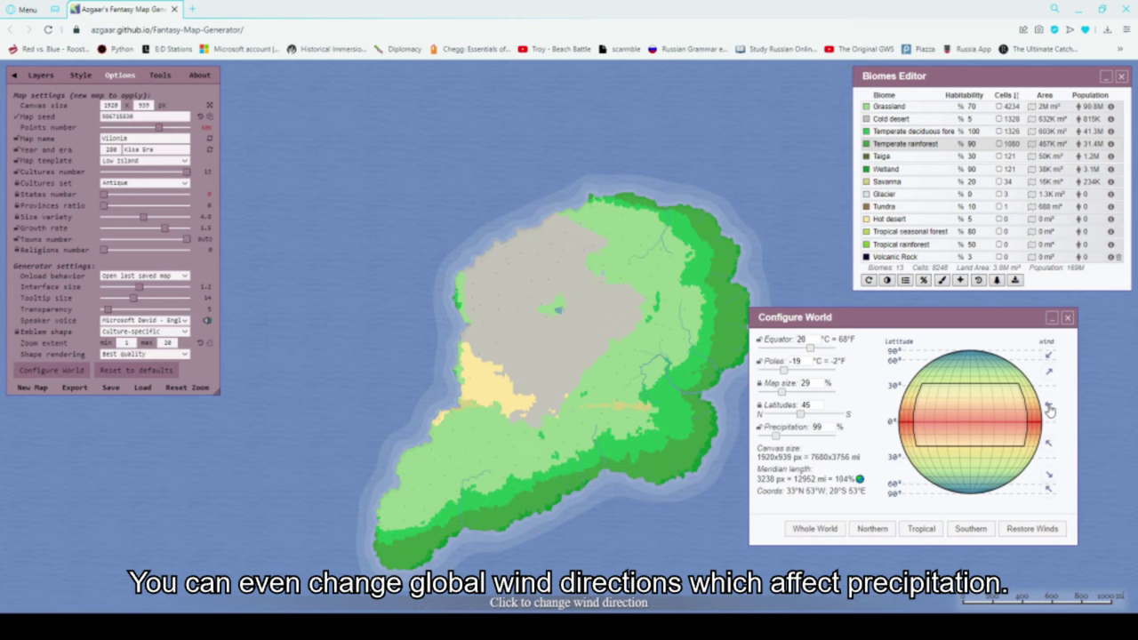
{"action": "left_click", "coordinate": [1049, 407]}
{"action": "left_click", "coordinate": [1049, 408]}
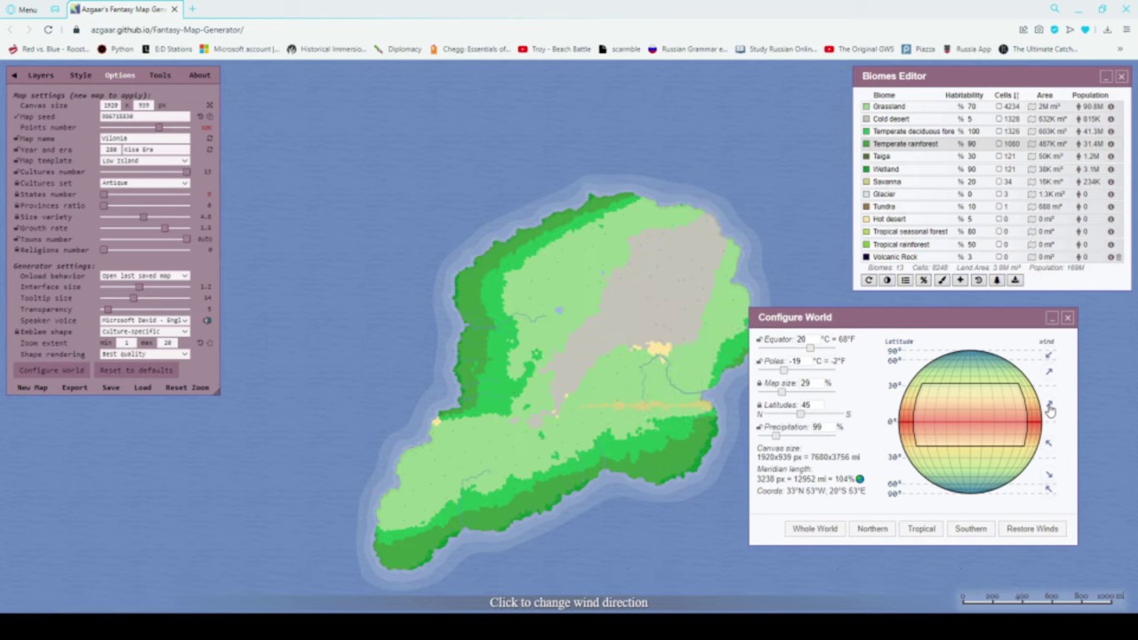
{"action": "left_click", "coordinate": [1049, 407]}
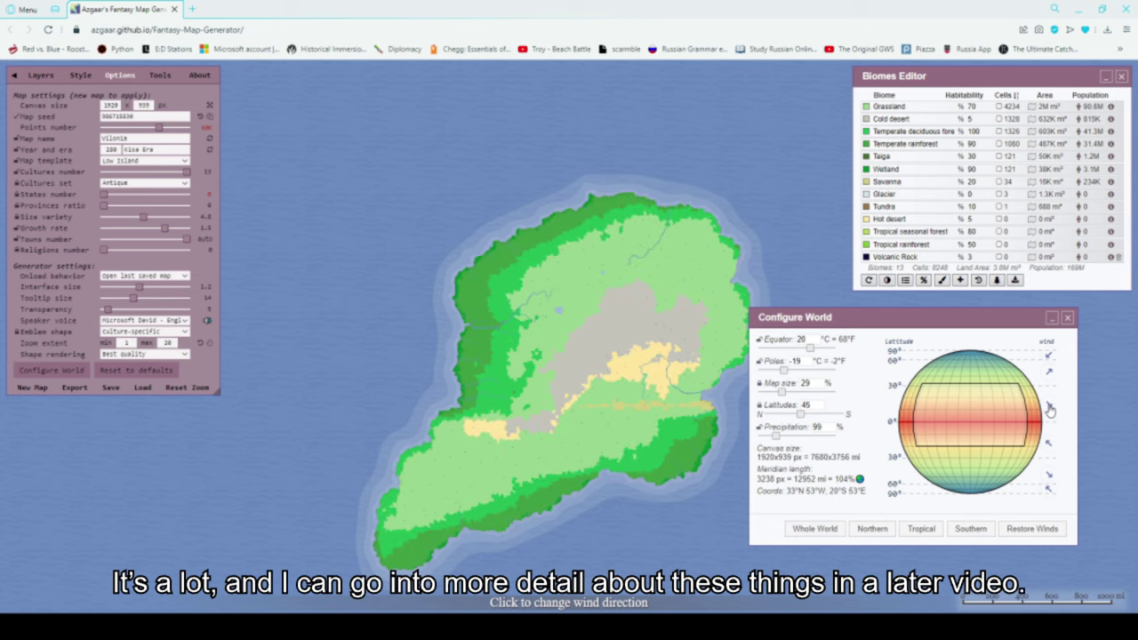
{"action": "left_click", "coordinate": [1067, 318]}
{"action": "left_click", "coordinate": [1123, 76]}
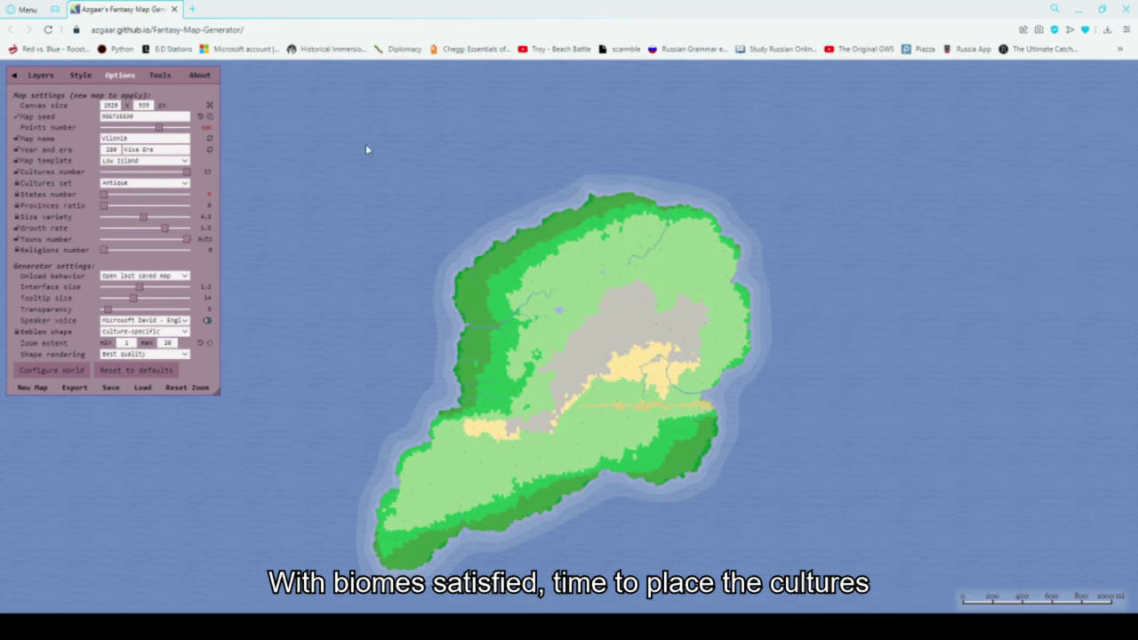
- Add two new cultures in the cultures editor, one on the island's eastern side and one on its western side
{"action": "left_click", "coordinate": [160, 75]}
{"action": "left_click", "coordinate": [87, 129]}
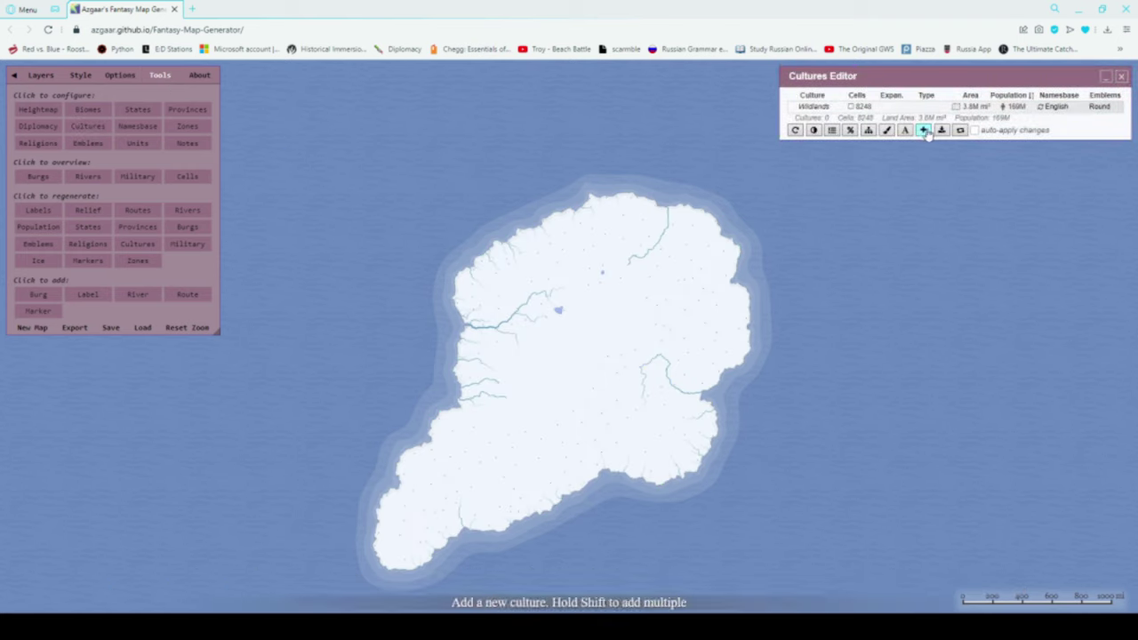
{"action": "left_click", "coordinate": [923, 131]}
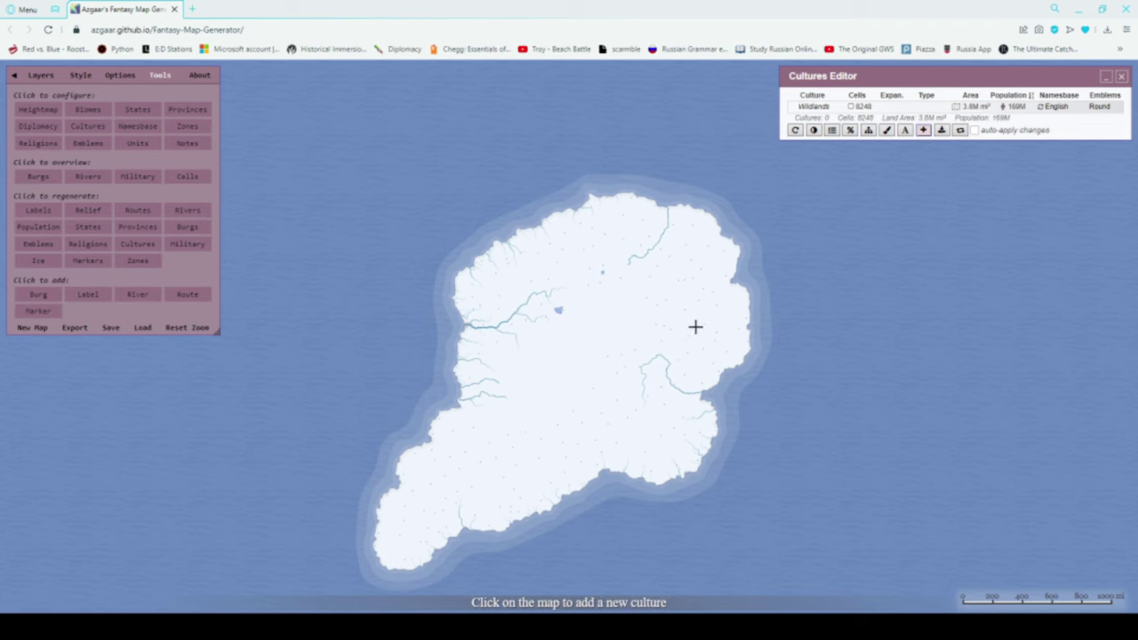
{"action": "left_click", "coordinate": [694, 328]}
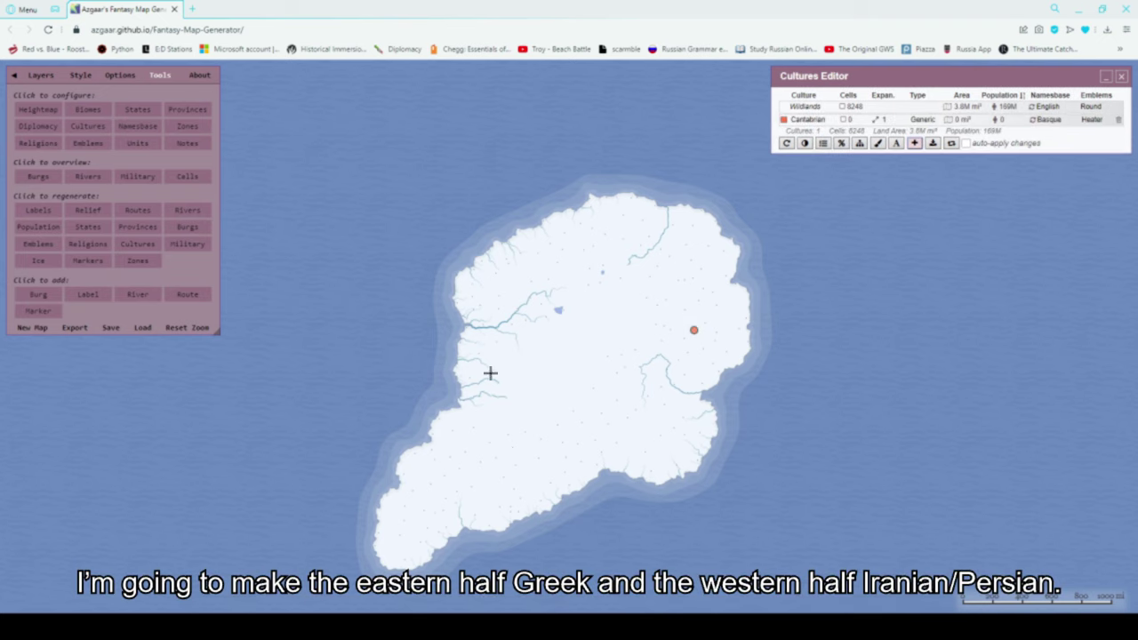
{"action": "left_click", "coordinate": [490, 373]}
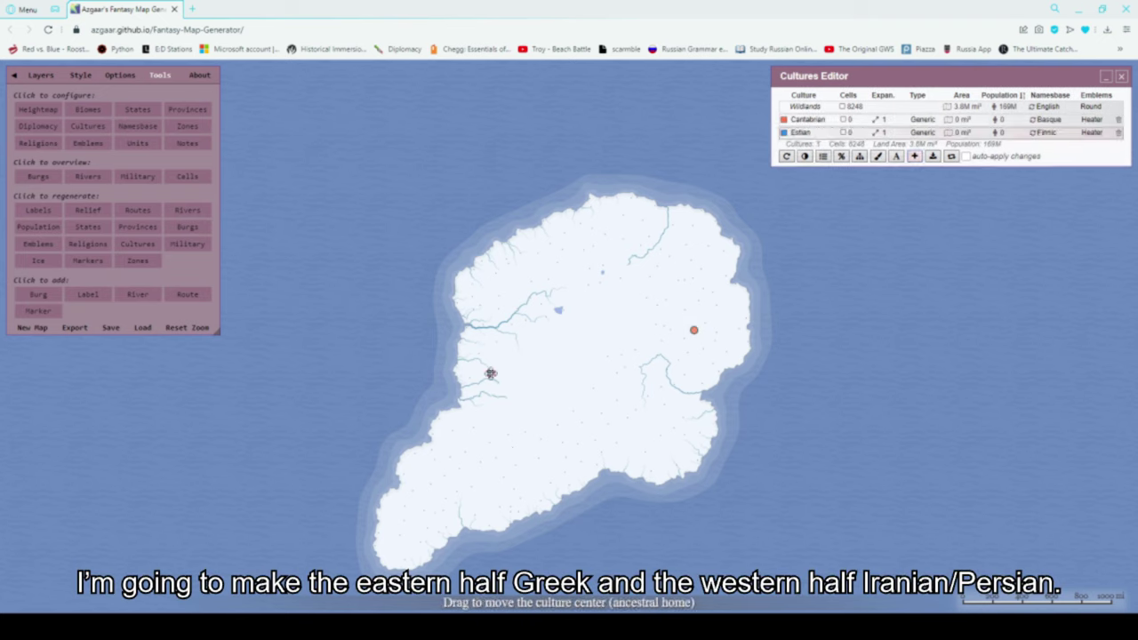
- Set the eastern culture's namesbase to Greek and the western one's to Iranian, and nudge the culture centers slightly
{"action": "left_click", "coordinate": [1044, 121]}
{"action": "left_click", "coordinate": [1058, 195]}
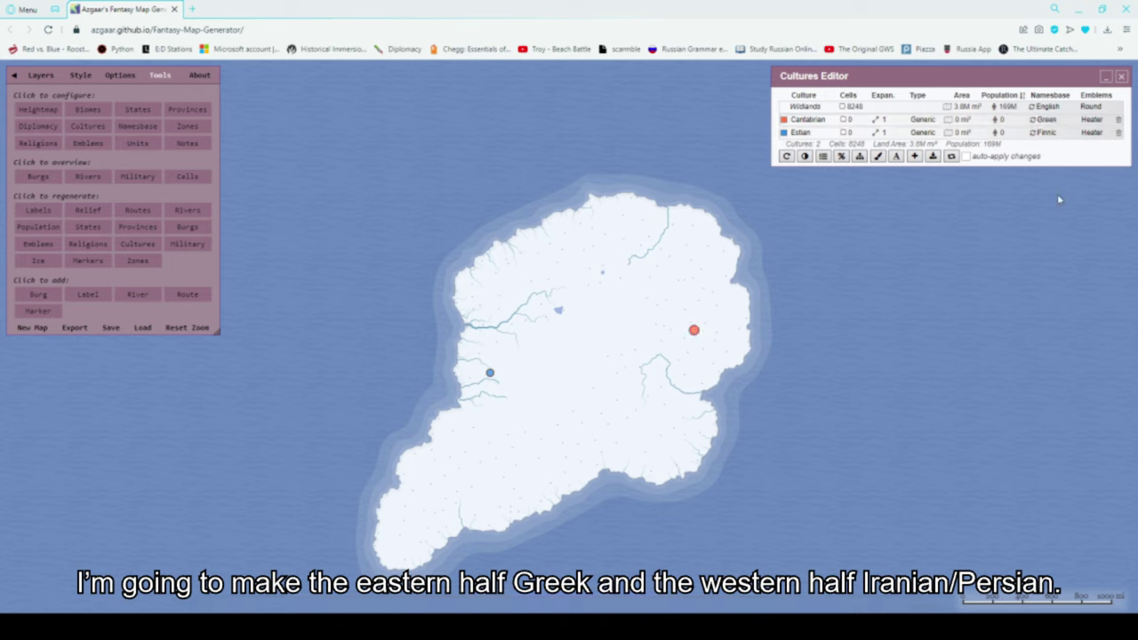
{"action": "left_click", "coordinate": [1048, 133]}
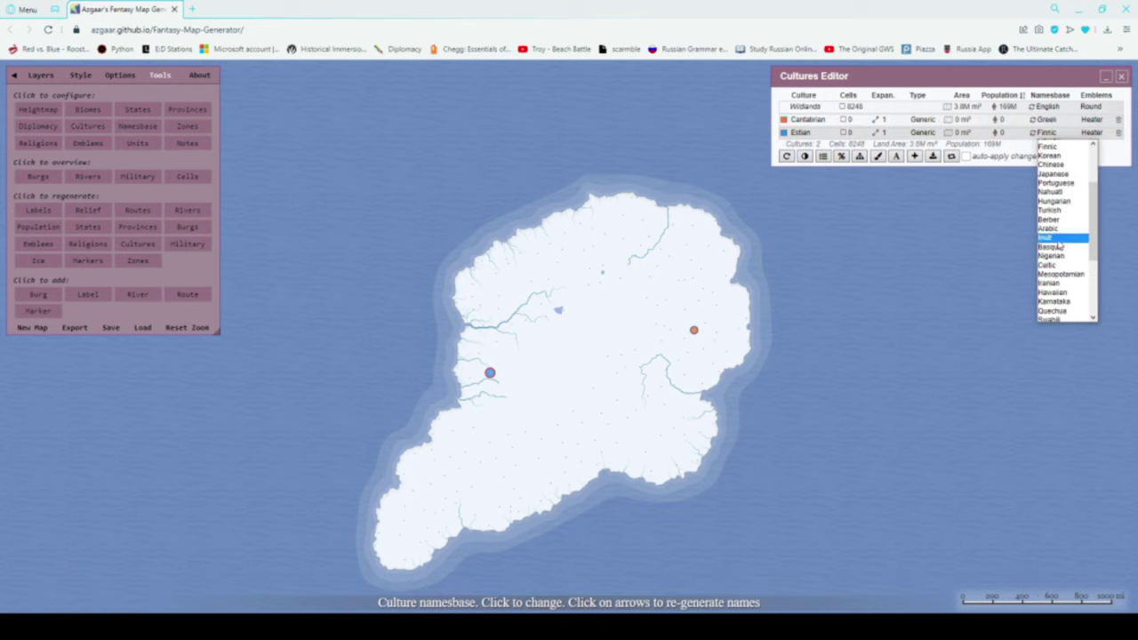
{"action": "left_click", "coordinate": [1058, 283]}
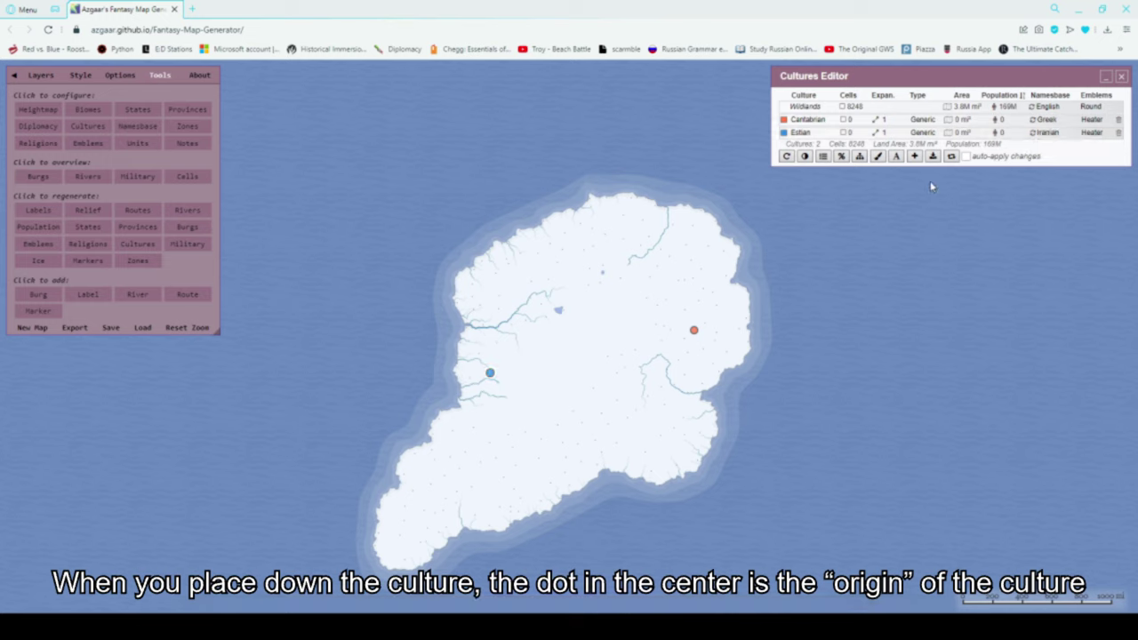
{"action": "left_click_drag", "start_coordinate": [694, 319], "coordinate": [700, 315]}
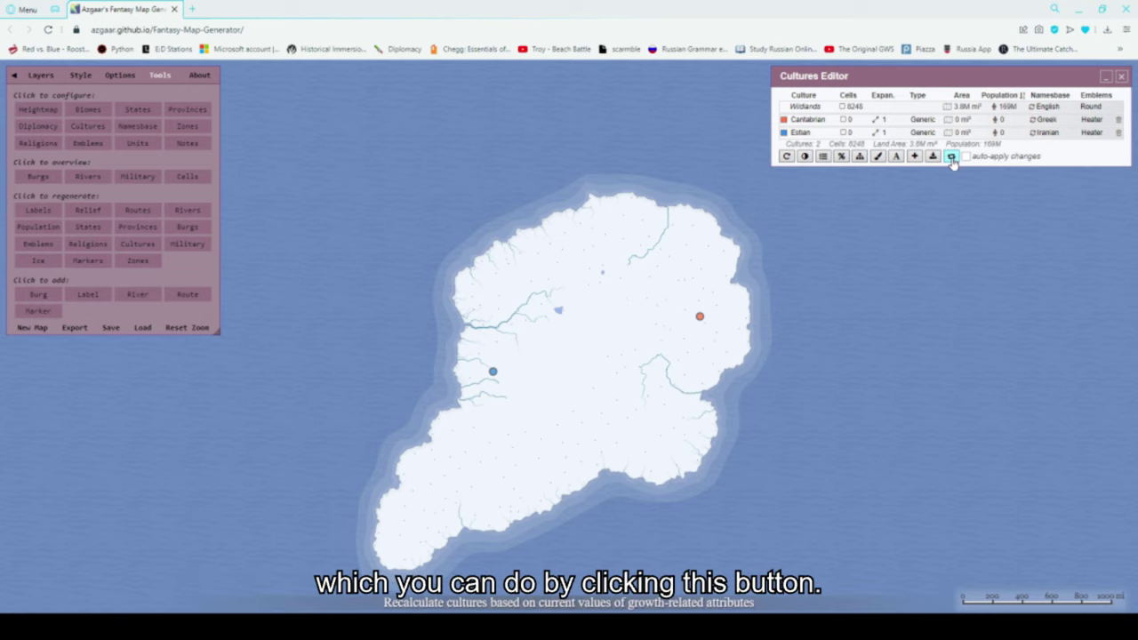
- Set expansionism to 2.3 for the Greek culture and 0.5 for the Iranian one, recalculating the cultures after each change
{"action": "left_click", "coordinate": [904, 118]}
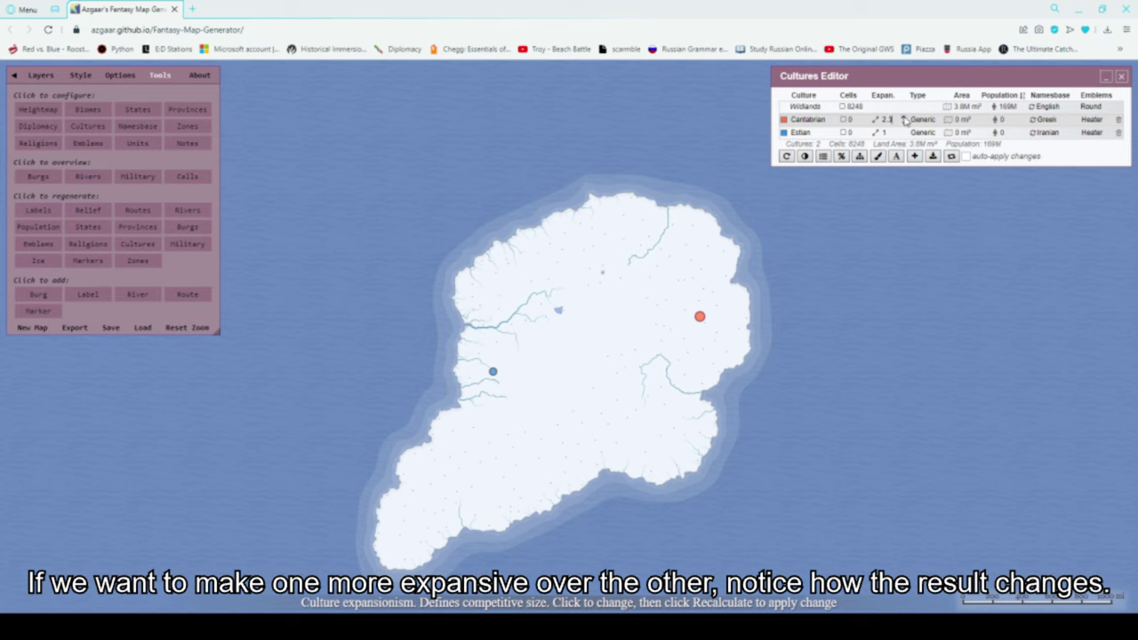
{"action": "left_click", "coordinate": [950, 156]}
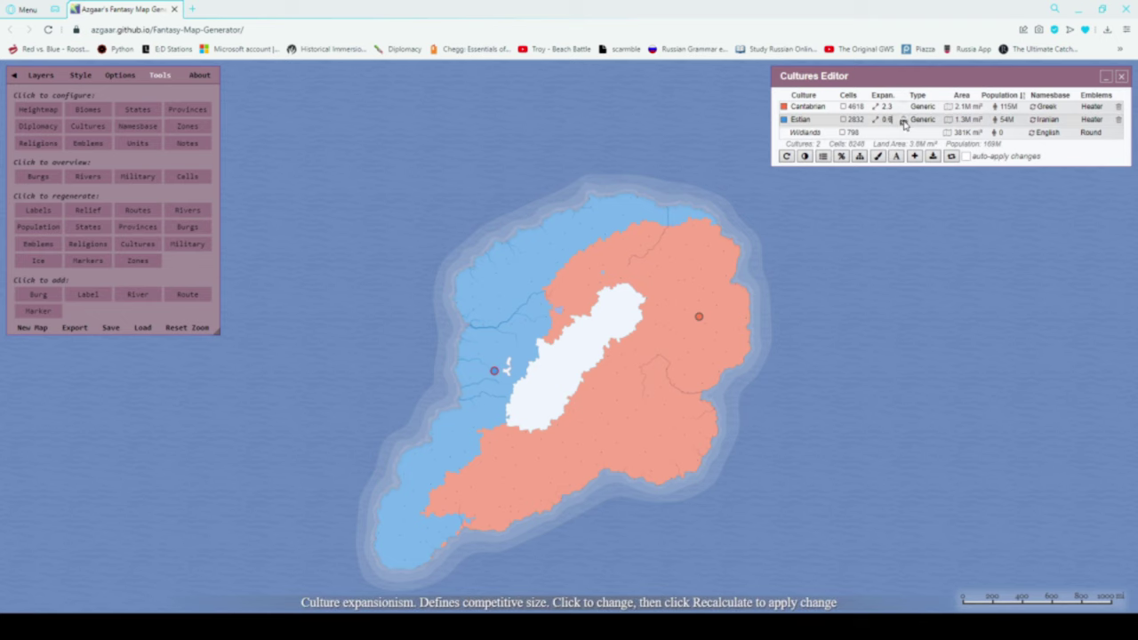
{"action": "left_click", "coordinate": [950, 156]}
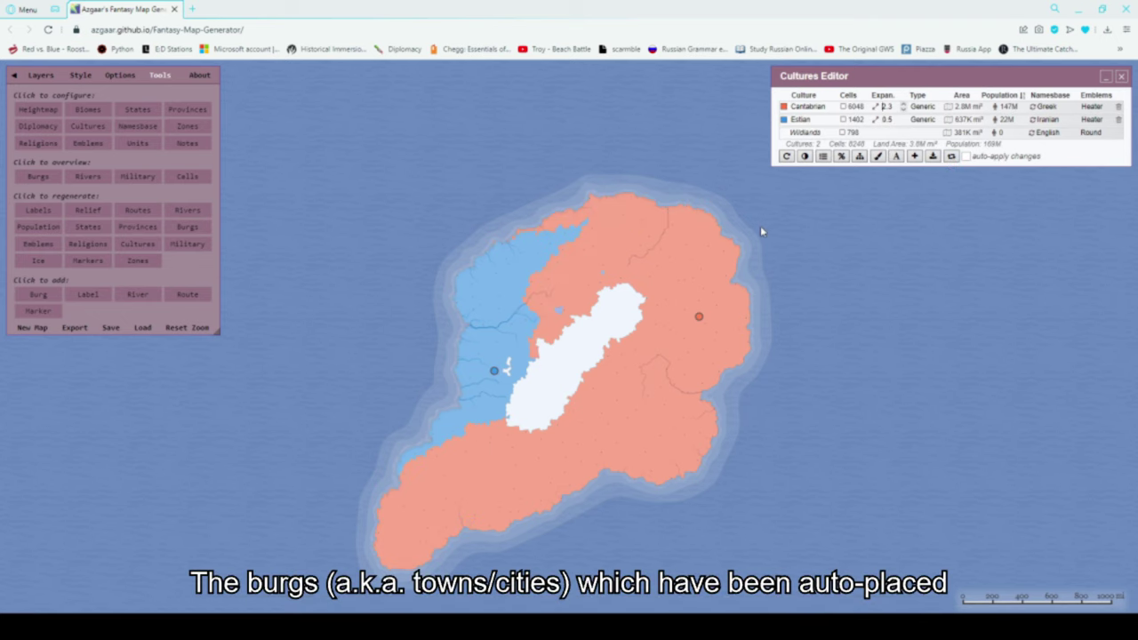
- Check the burg names on the map and regenerate all of them from their local cultures in the burgs overview
{"action": "scroll", "coordinate": [655, 335], "scroll_direction": "up", "scroll_amount": 2}
{"action": "scroll", "coordinate": [655, 336], "scroll_direction": "up", "scroll_amount": 2}
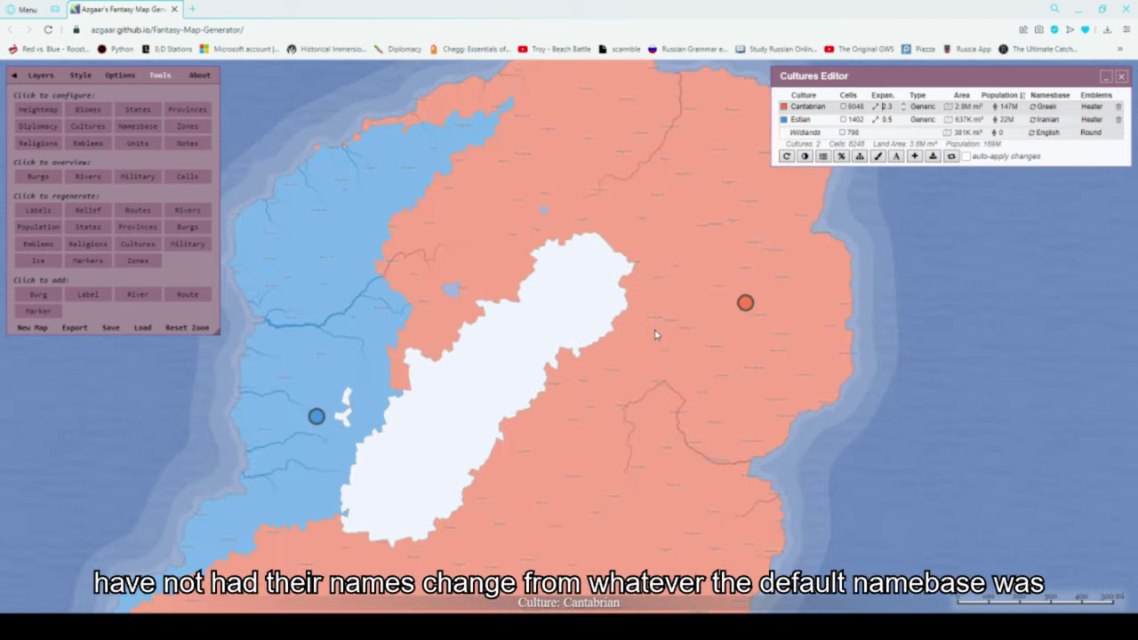
{"action": "scroll", "coordinate": [655, 335], "scroll_direction": "down", "scroll_amount": 3}
{"action": "scroll", "coordinate": [655, 338], "scroll_direction": "down", "scroll_amount": 2}
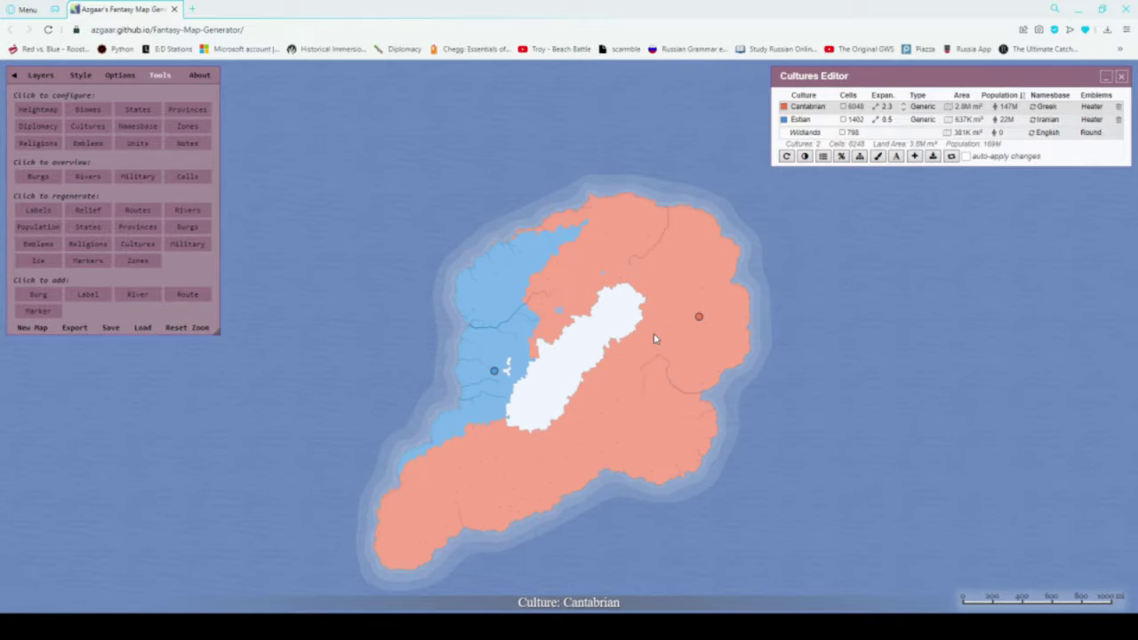
{"action": "left_click", "coordinate": [1122, 79]}
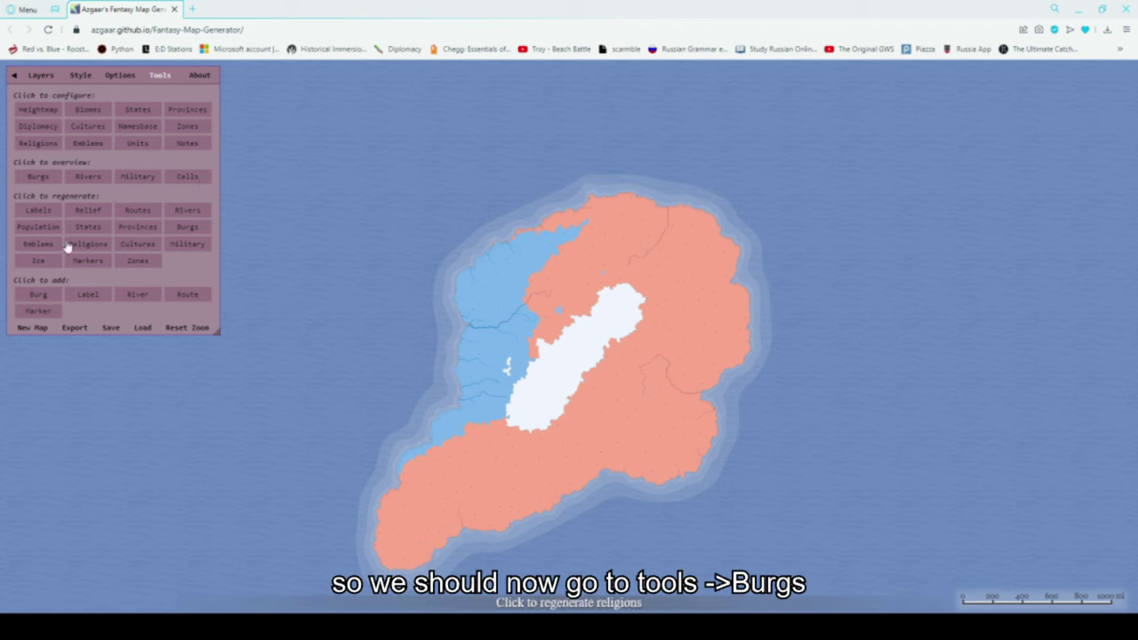
{"action": "left_click", "coordinate": [40, 179]}
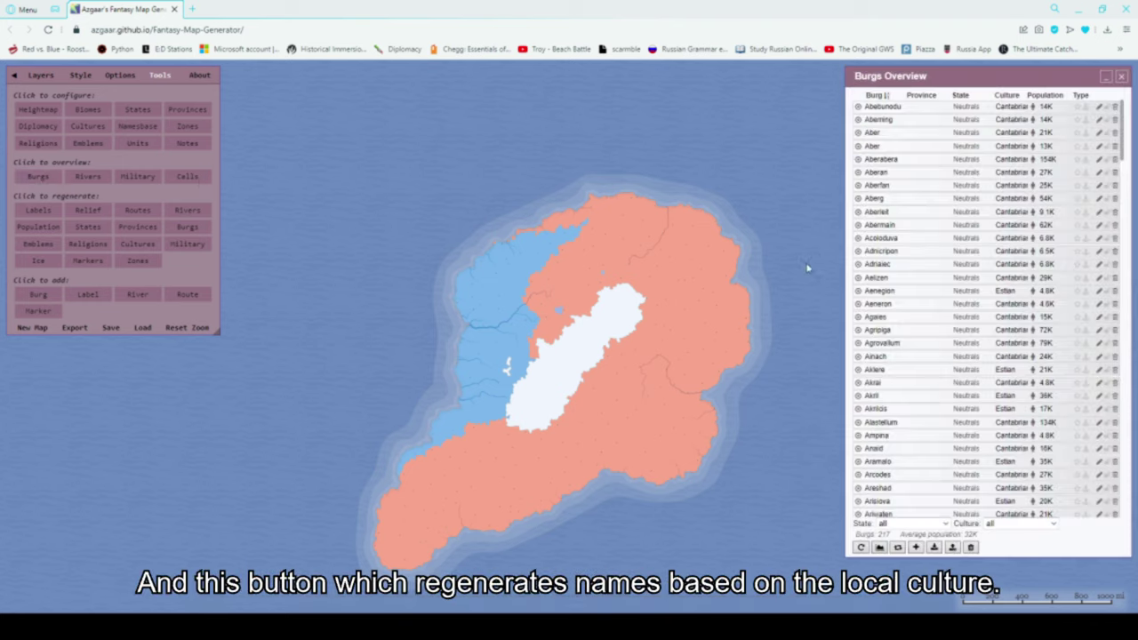
{"action": "left_click", "coordinate": [898, 548]}
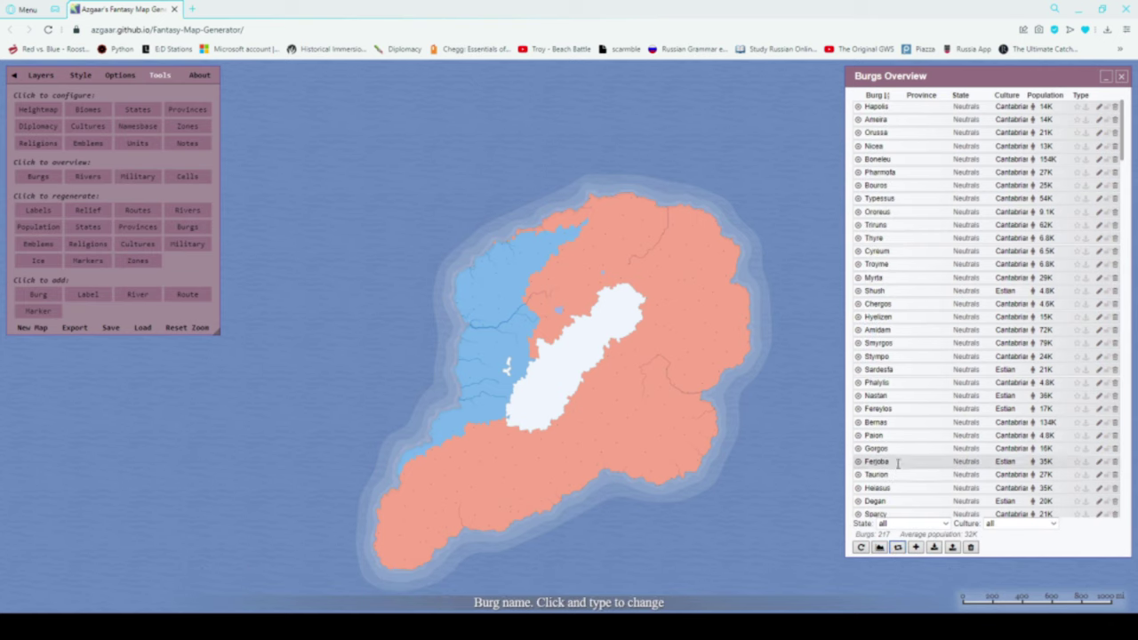
{"action": "left_click", "coordinate": [1121, 76]}
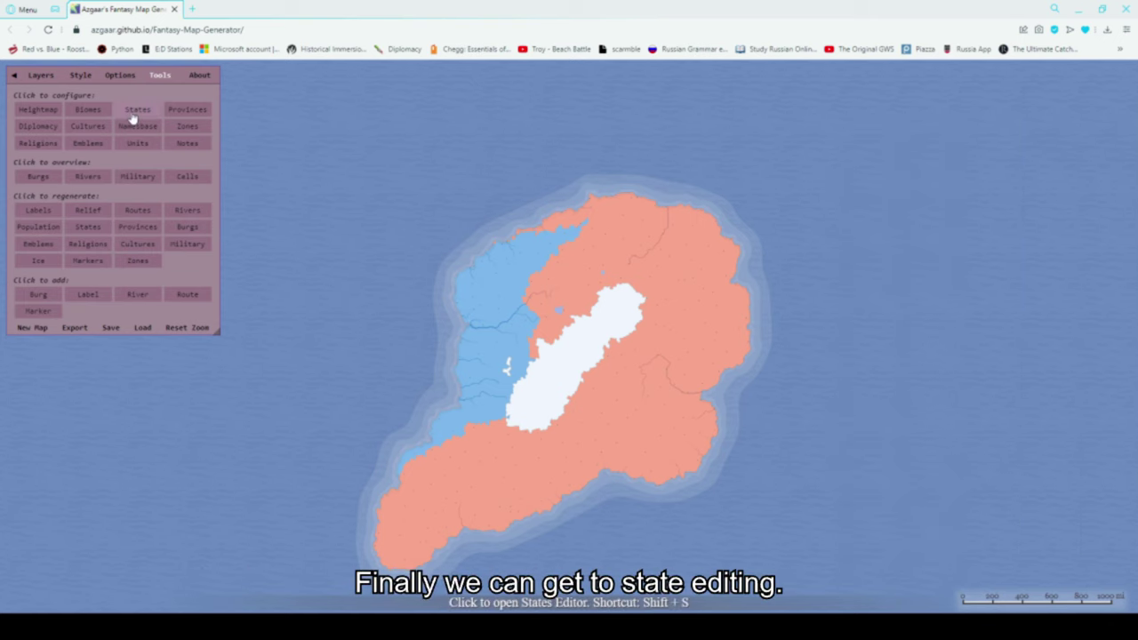
- Add twelve states in the states editor by placing capitals around the island's coasts and near the inland lake
{"action": "left_click", "coordinate": [137, 109]}
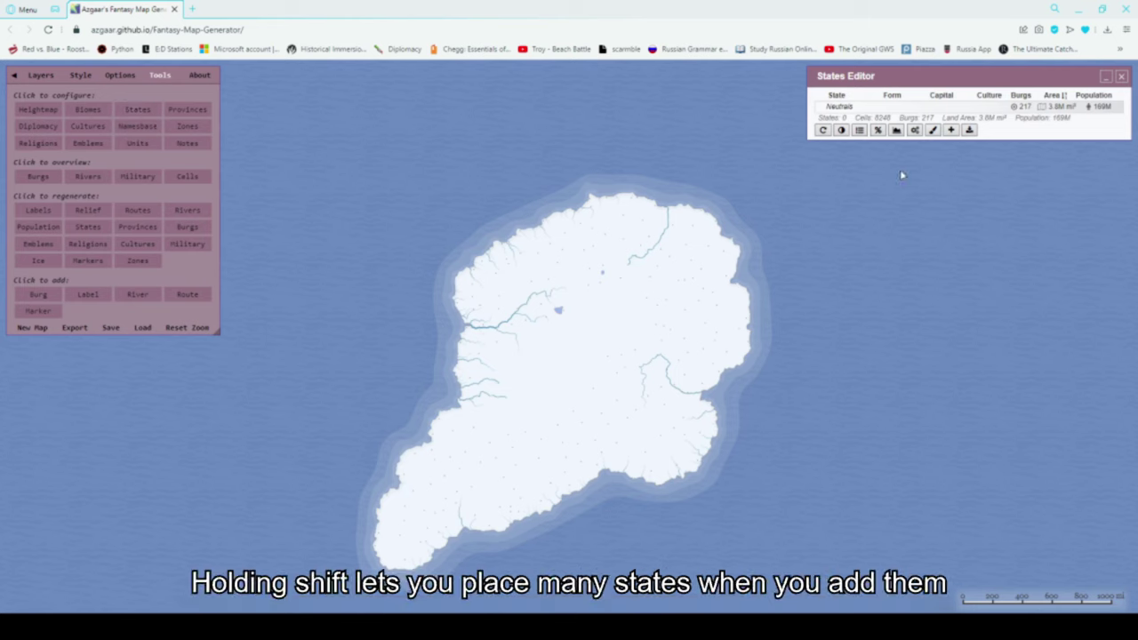
{"action": "left_click", "coordinate": [679, 219], "text": "shift"}
{"action": "left_click", "coordinate": [726, 279], "text": "shift"}
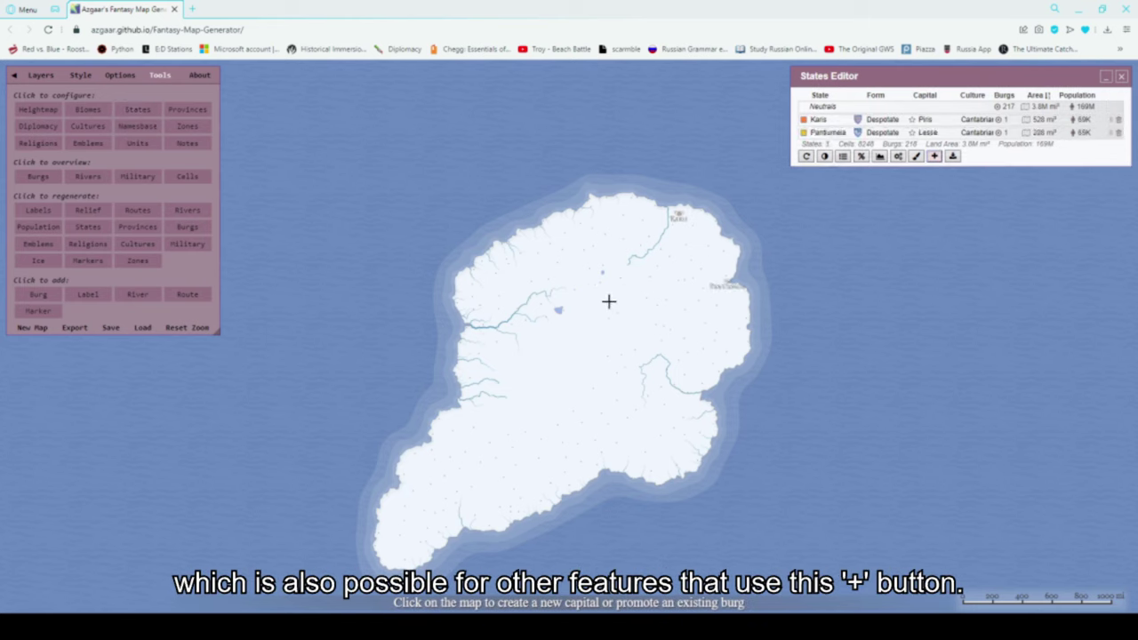
{"action": "left_click", "coordinate": [564, 307], "text": "shift"}
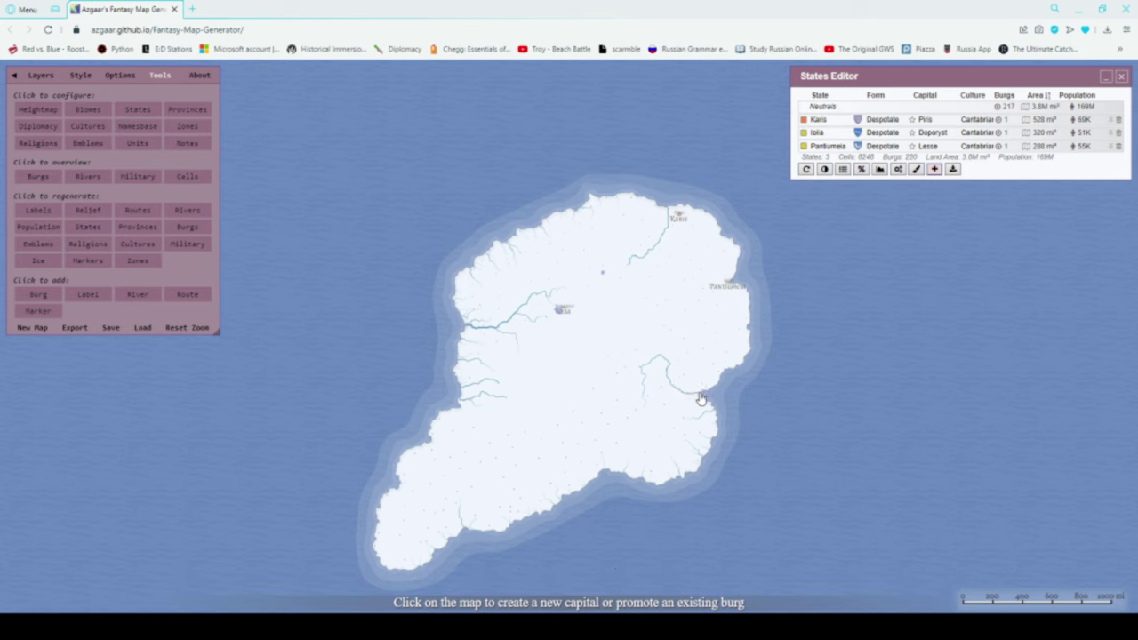
{"action": "left_click", "coordinate": [696, 393], "text": "shift"}
{"action": "left_click", "coordinate": [522, 326], "text": "shift"}
{"action": "left_click", "coordinate": [473, 343], "text": "shift"}
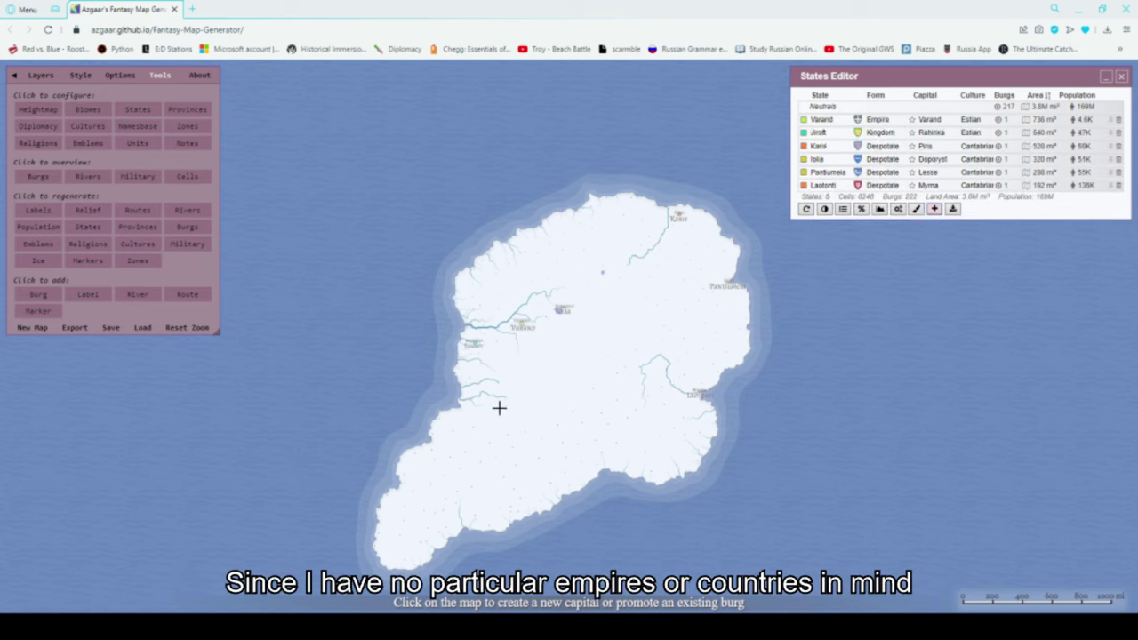
{"action": "left_click", "coordinate": [643, 466], "text": "shift"}
{"action": "left_click", "coordinate": [465, 413], "text": "shift"}
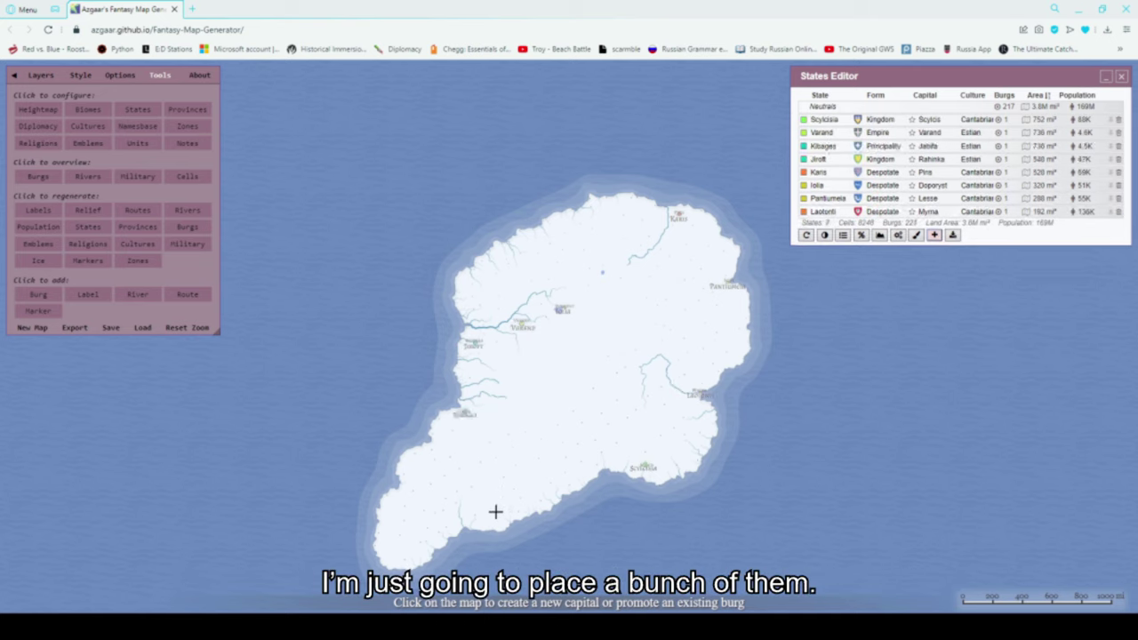
{"action": "left_click", "coordinate": [495, 514], "text": "shift"}
{"action": "left_click", "coordinate": [411, 469], "text": "shift"}
{"action": "left_click", "coordinate": [411, 528], "text": "shift"}
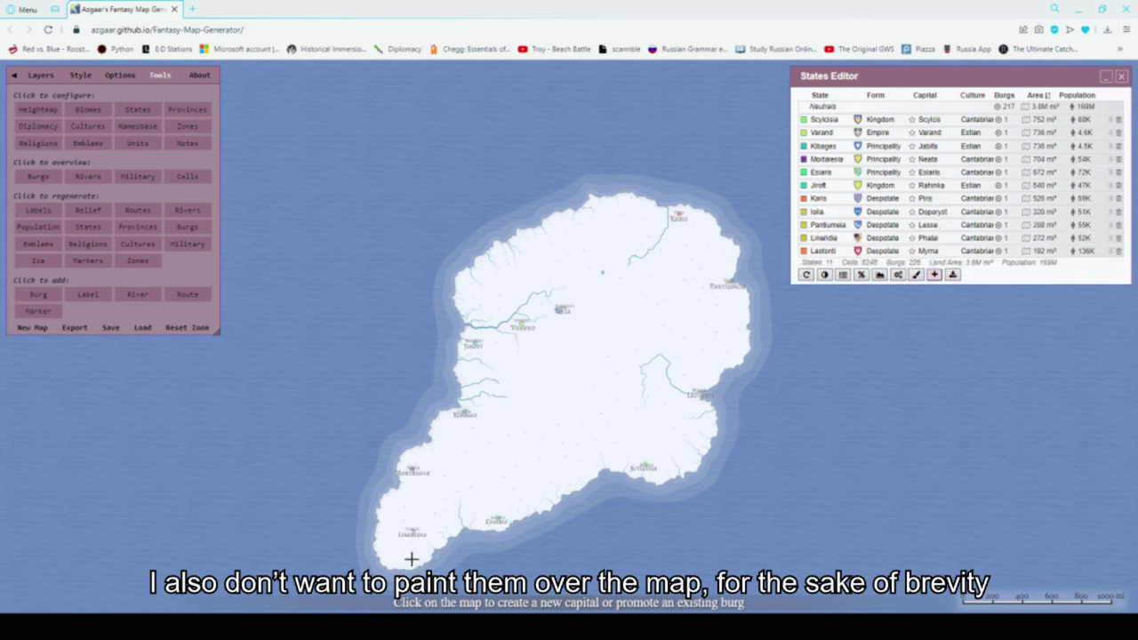
{"action": "left_click", "coordinate": [663, 464], "text": "shift"}
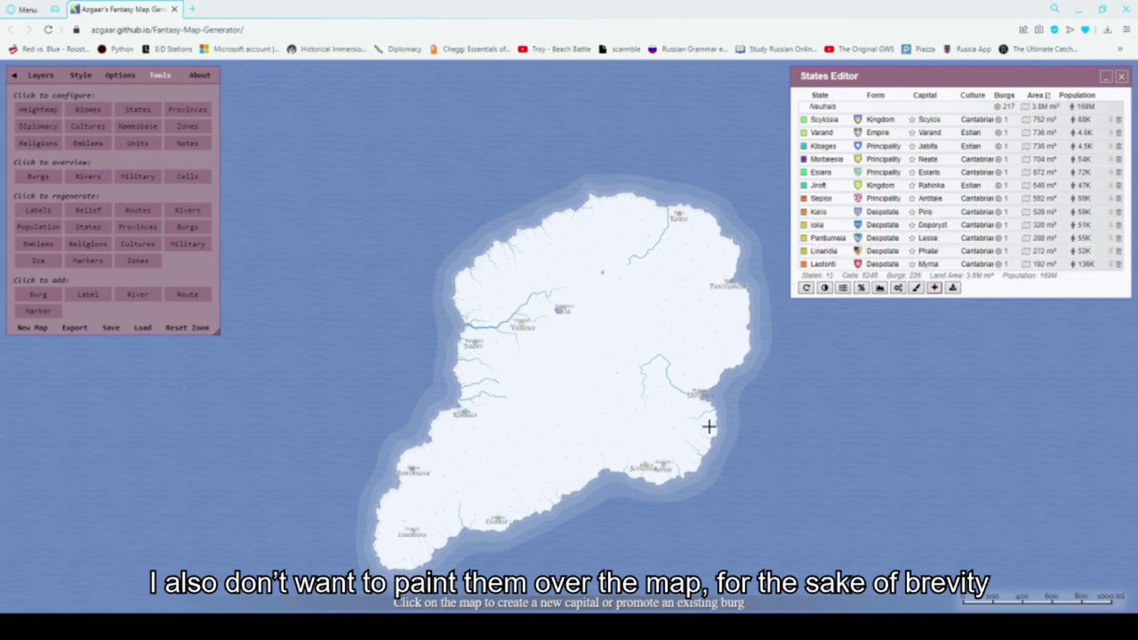
- Randomize the states' expansion to fill their territories, enable auto-change labels, randomize again and close the states editor
{"action": "left_click", "coordinate": [899, 289]}
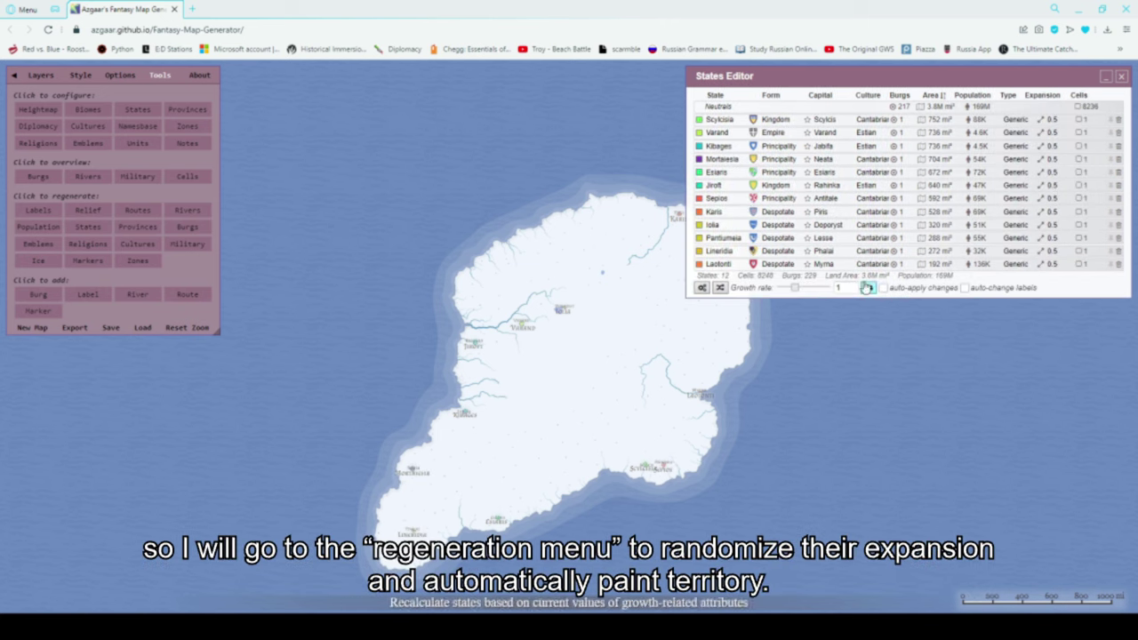
{"action": "left_click", "coordinate": [719, 290]}
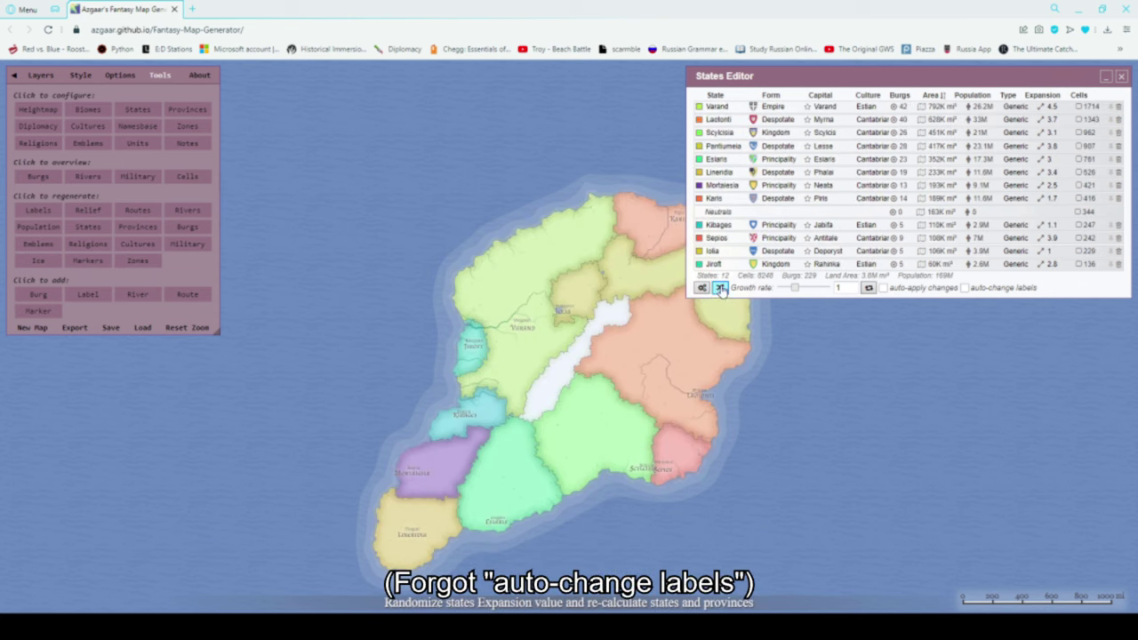
{"action": "left_click", "coordinate": [964, 288]}
{"action": "left_click", "coordinate": [720, 289]}
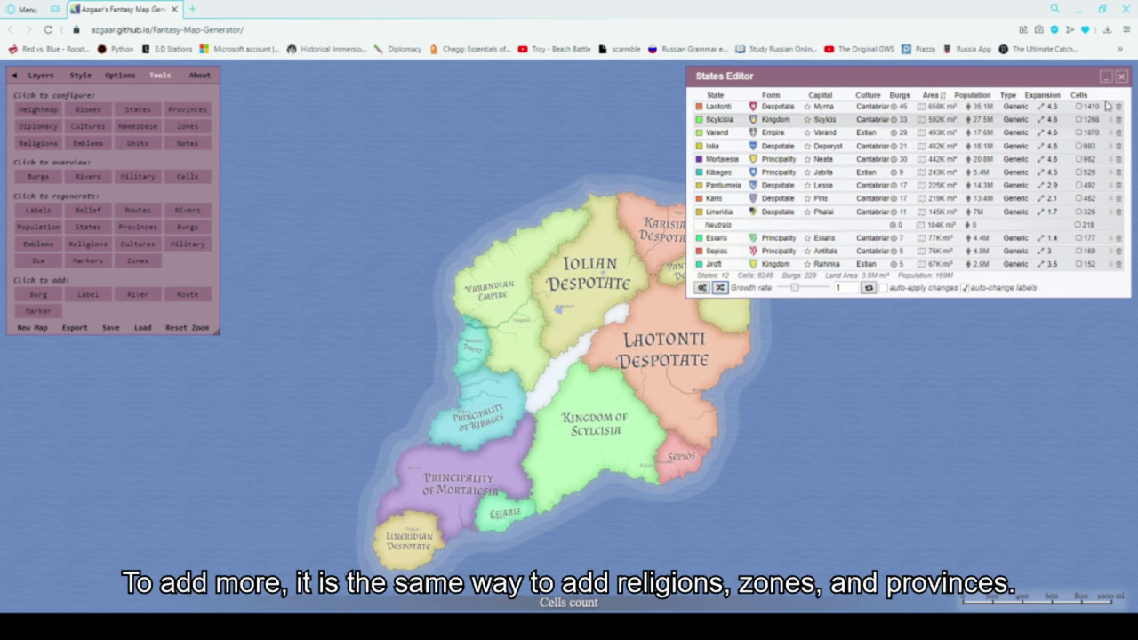
{"action": "left_click", "coordinate": [1123, 79]}
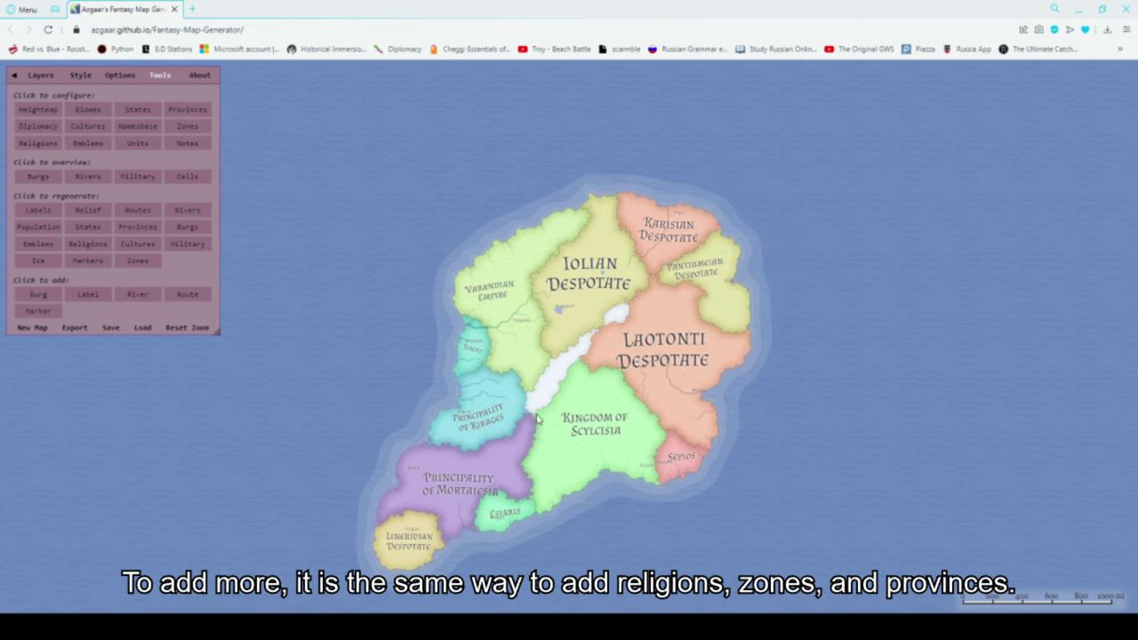
{"action": "scroll", "coordinate": [533, 420], "scroll_direction": "up", "scroll_amount": 3}
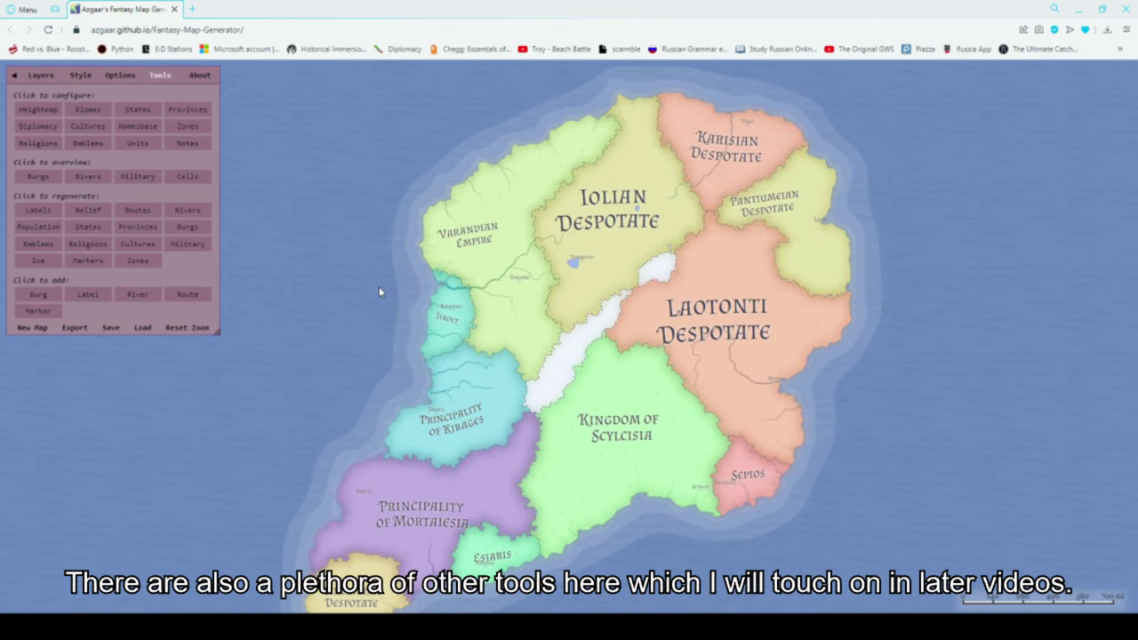
{"action": "left_click_drag", "start_coordinate": [379, 291], "coordinate": [415, 258]}
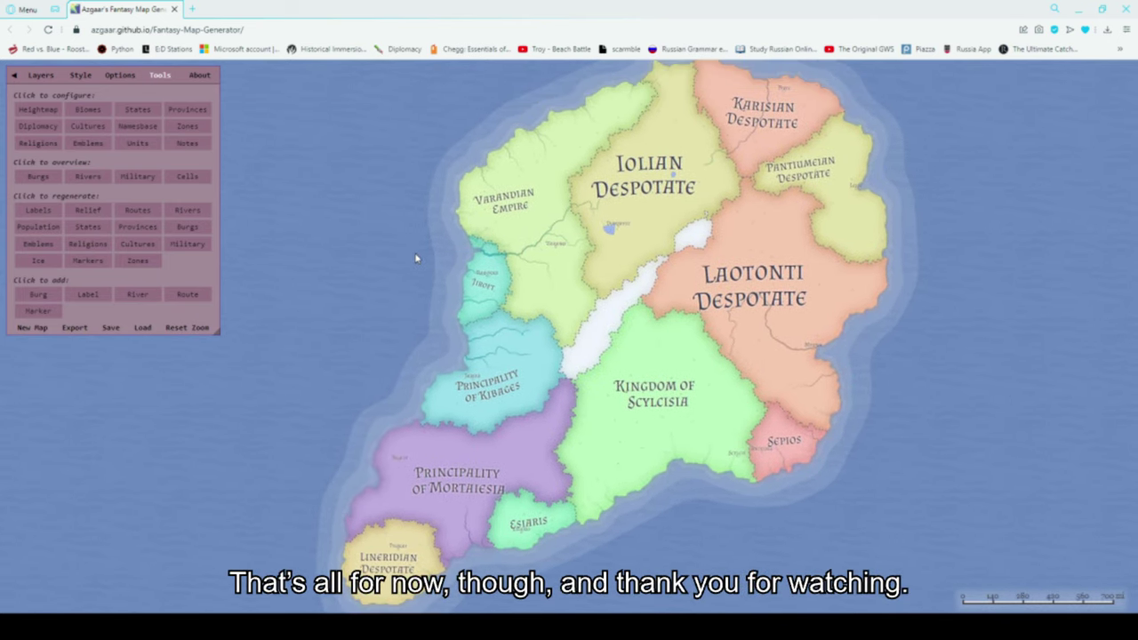